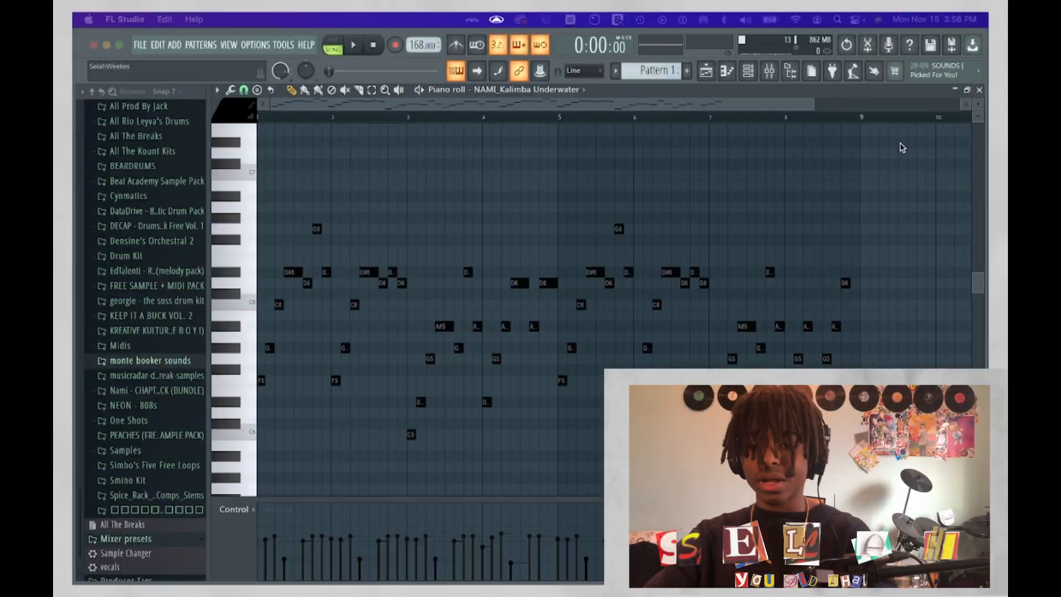
- Play back the kalimba melody in the piano roll
click(457, 163)
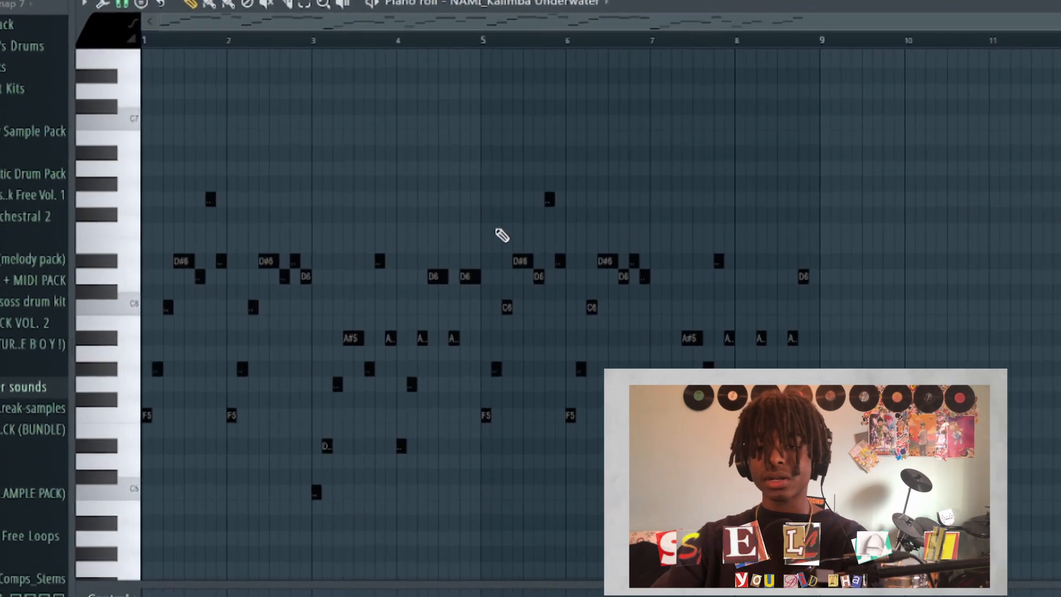
key(space)
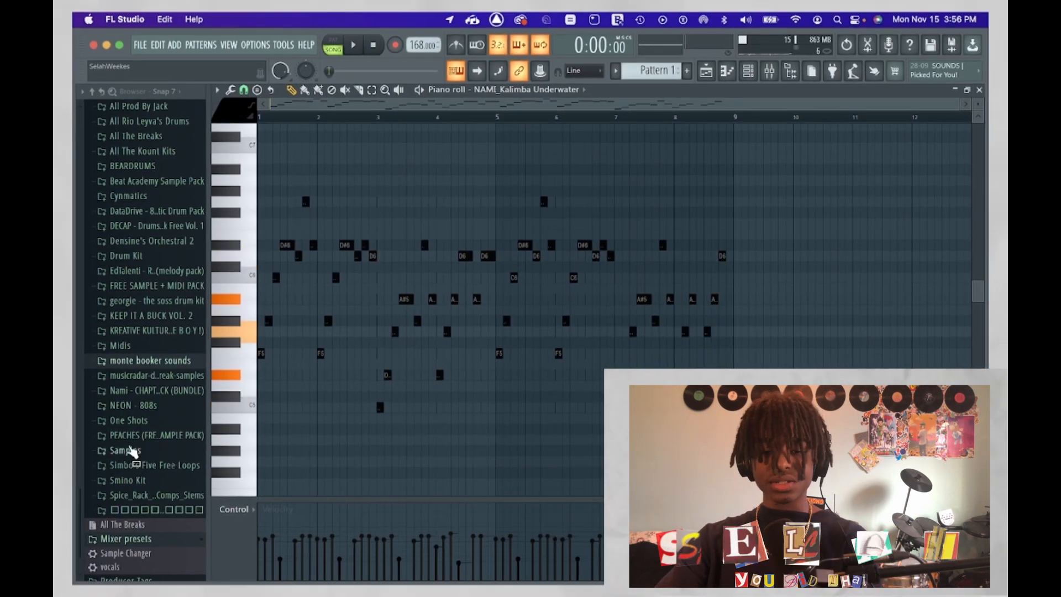
- Browse the Nami bundle's one-shot kit and expand its BELLS & MALLETS folder to locate the NAMI_Kalimba Underwater sample
scroll(133, 452, up, 1)
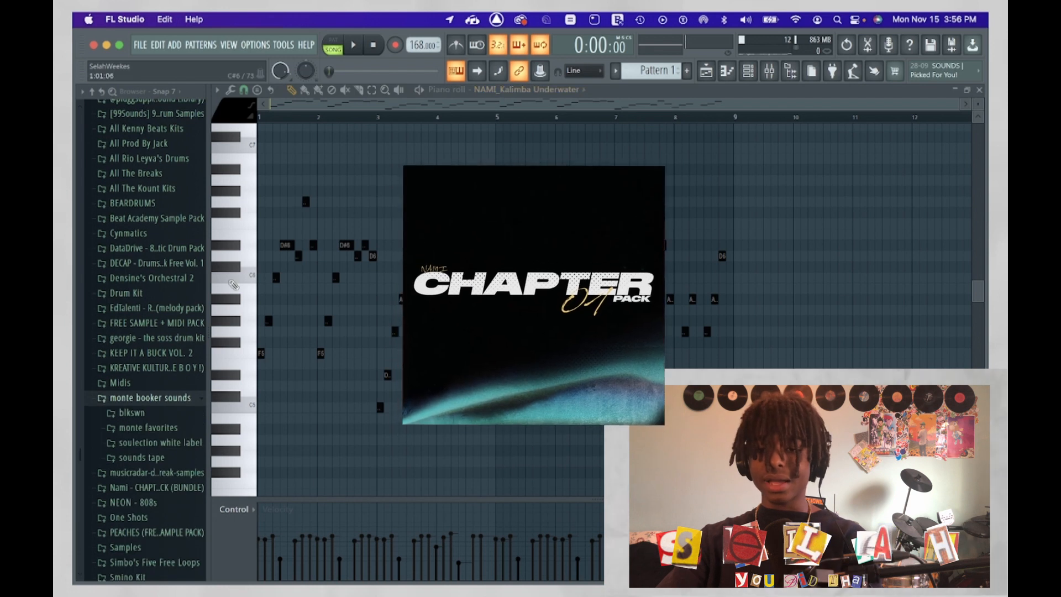
scroll(174, 321, up, 2)
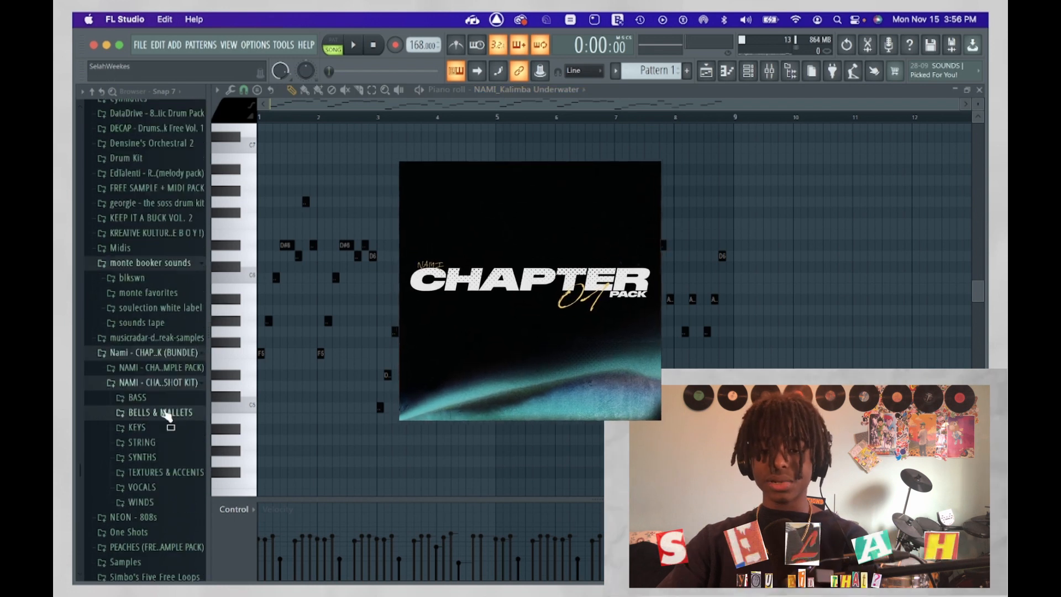
scroll(166, 420, down, 5)
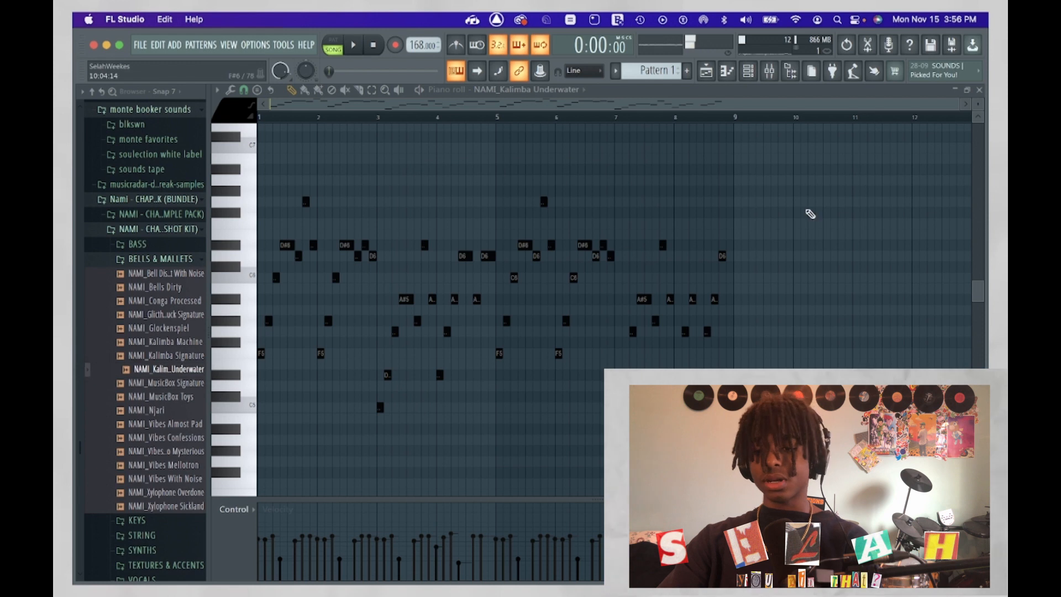
- Select the opening F5, G#5 and C6 notes of bar 1 and point out the following D#6 note
scroll(310, 277, up, 5)
scroll(326, 277, left, 2)
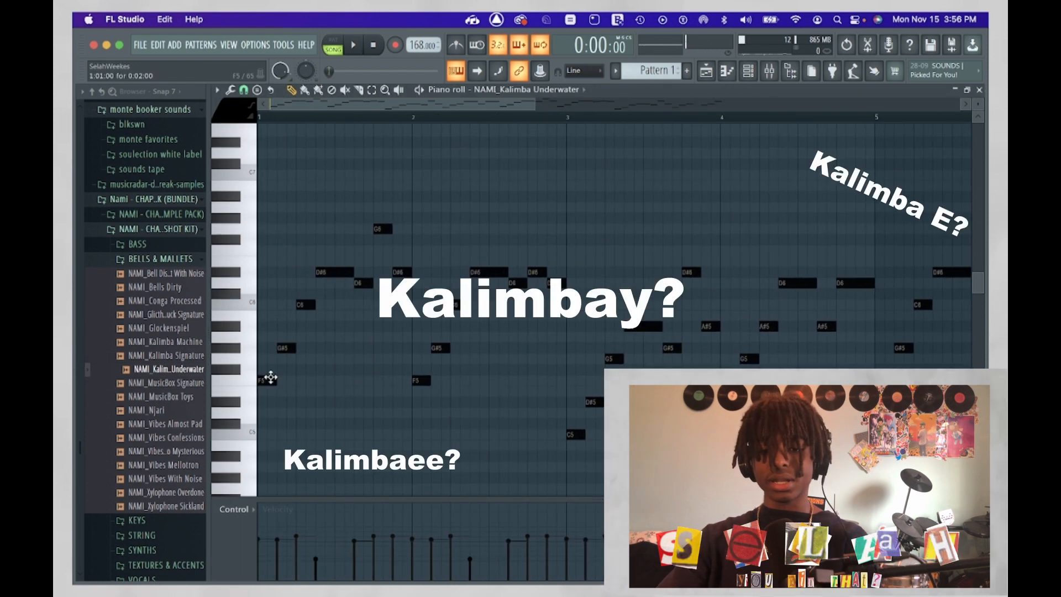
scroll(270, 377, up, 2)
scroll(271, 377, down, 1)
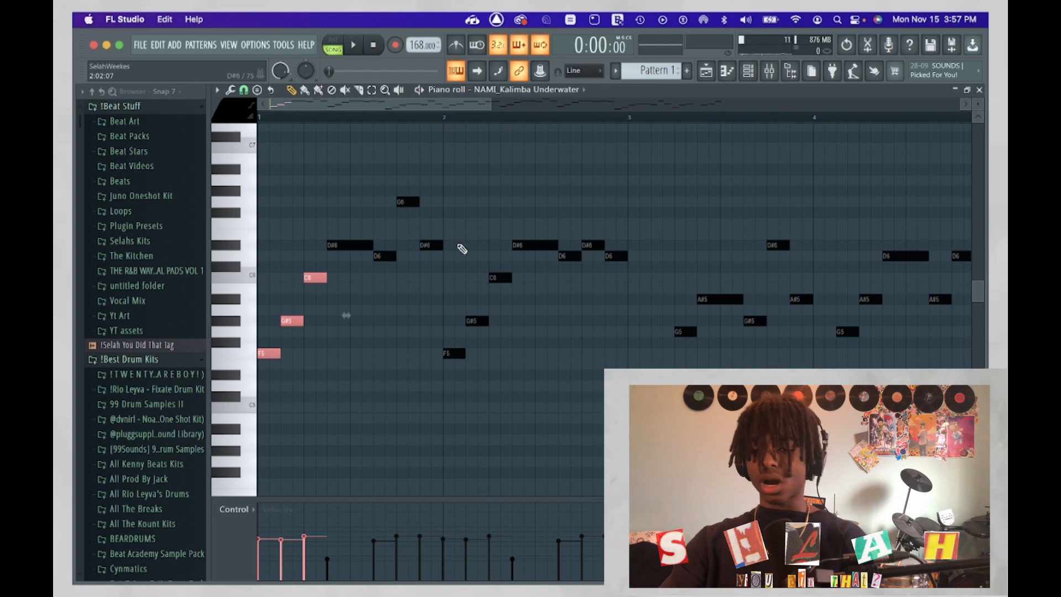
drag(344, 273, 249, 375)
drag(327, 370, 272, 263)
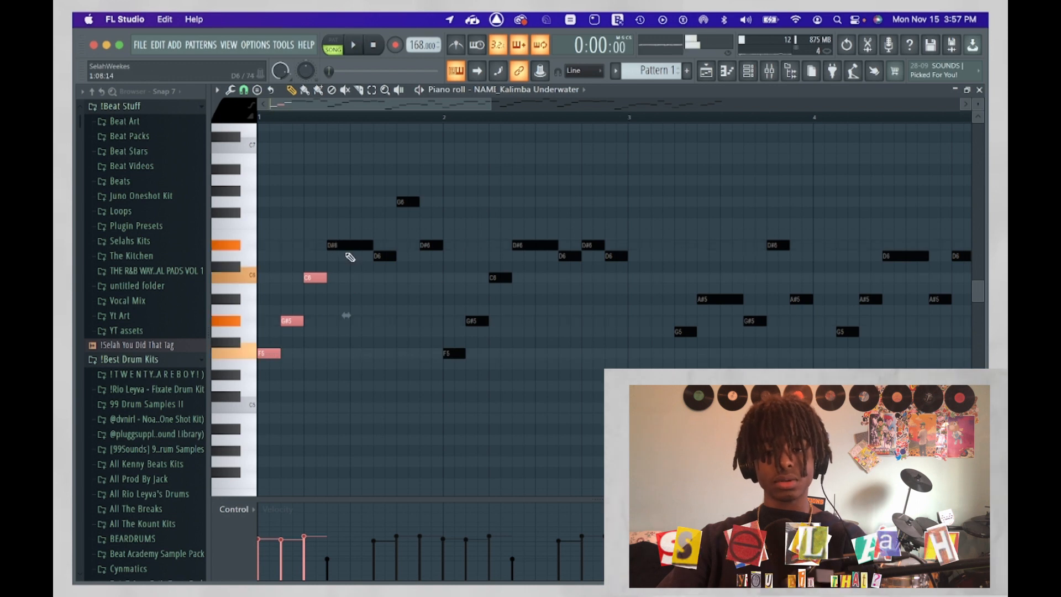
drag(335, 265, 185, 413)
click(346, 243)
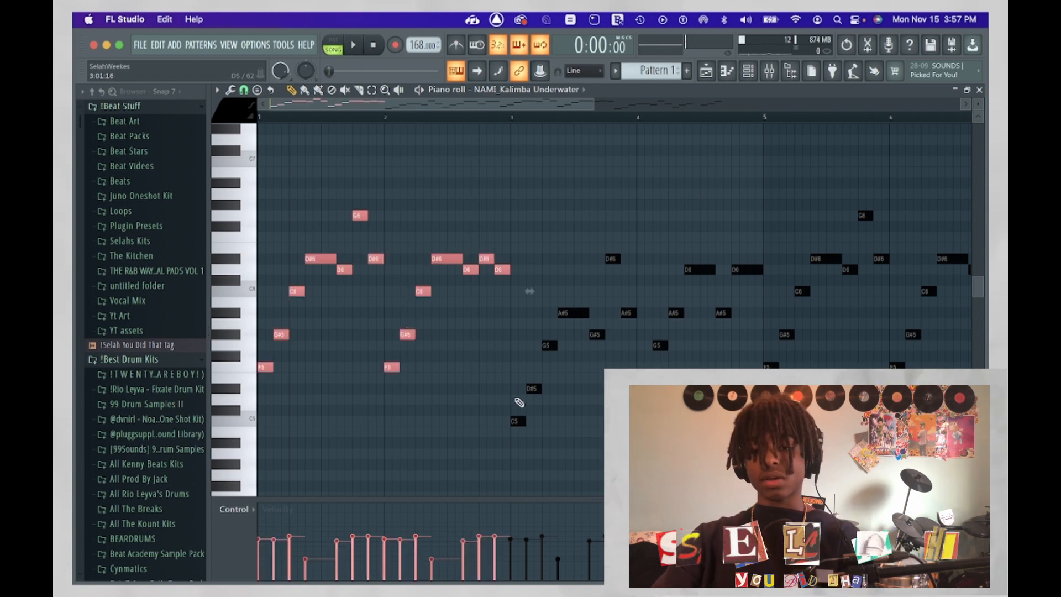
- Select the melody notes of bars 1 and 2, then their lower and higher note groups separately
drag(501, 393, 184, 173)
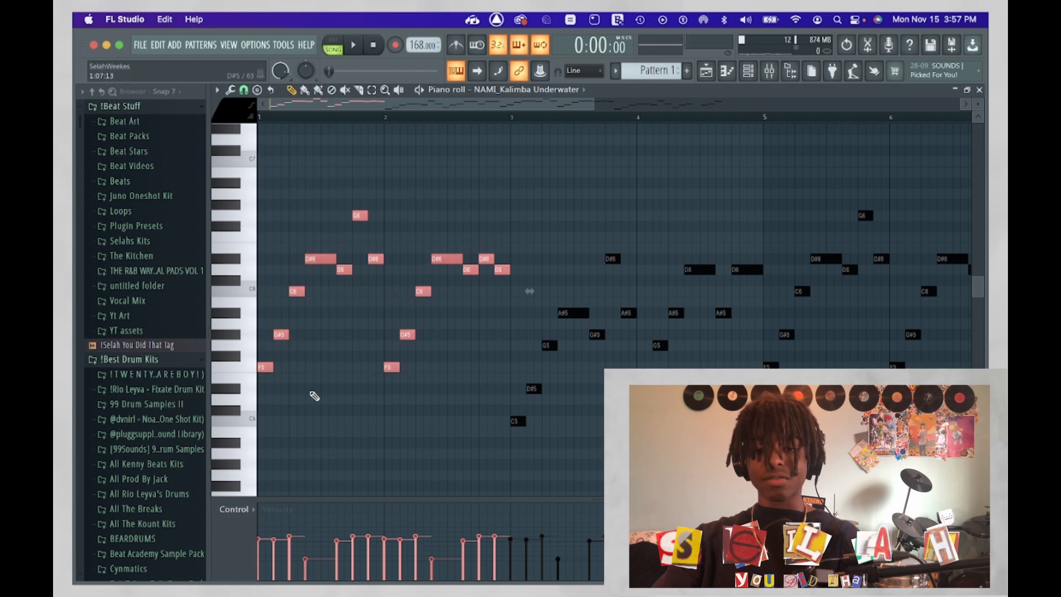
drag(316, 392, 243, 283)
drag(525, 283, 323, 200)
drag(383, 289, 327, 198)
drag(505, 284, 451, 243)
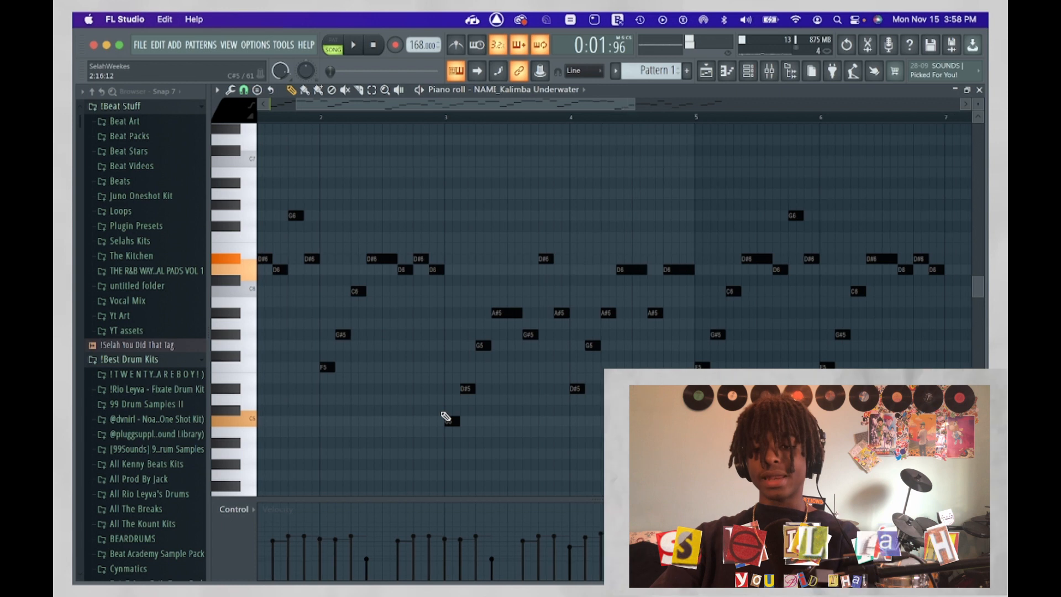
- Select the rising C5, D#5 and G5 notes at bar 3, then the D#5, G5 and A#5 notes at bar 4
scroll(443, 418, down, 4)
drag(432, 452, 382, 348)
scroll(433, 365, up, 3)
scroll(433, 365, up, 2)
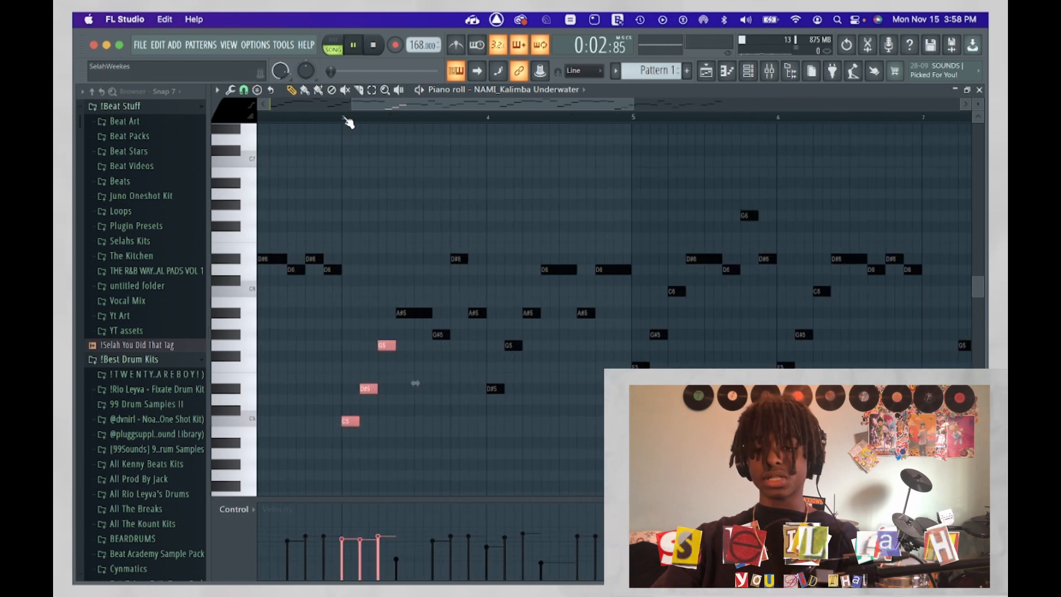
key(space)
drag(556, 403, 493, 287)
scroll(615, 411, down, 6)
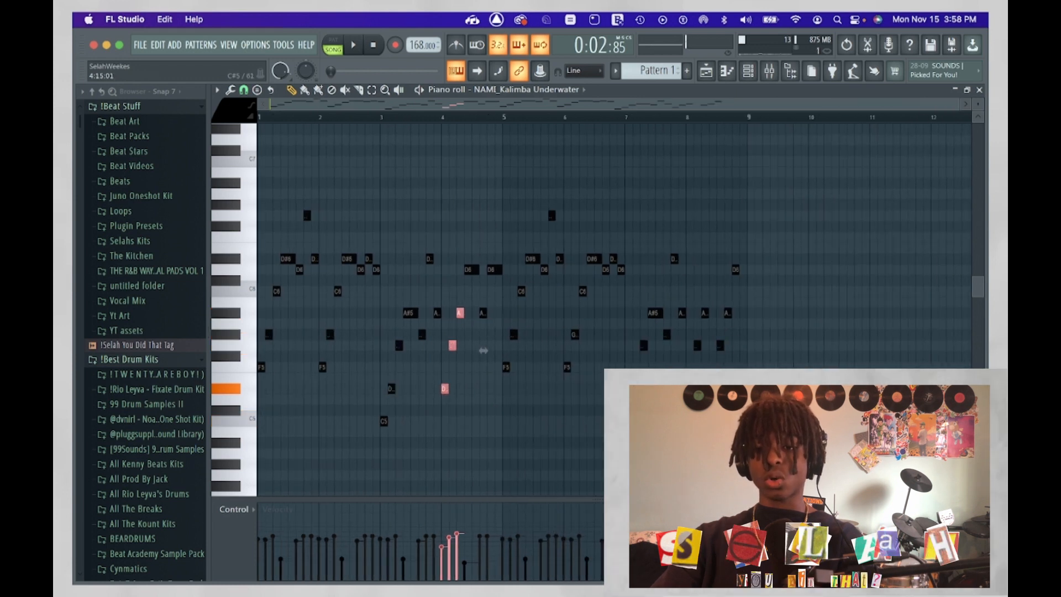
- Select the three-note groups that open bars 1, 3 and 4 one after another to compare them
drag(294, 393, 235, 276)
drag(409, 459, 342, 352)
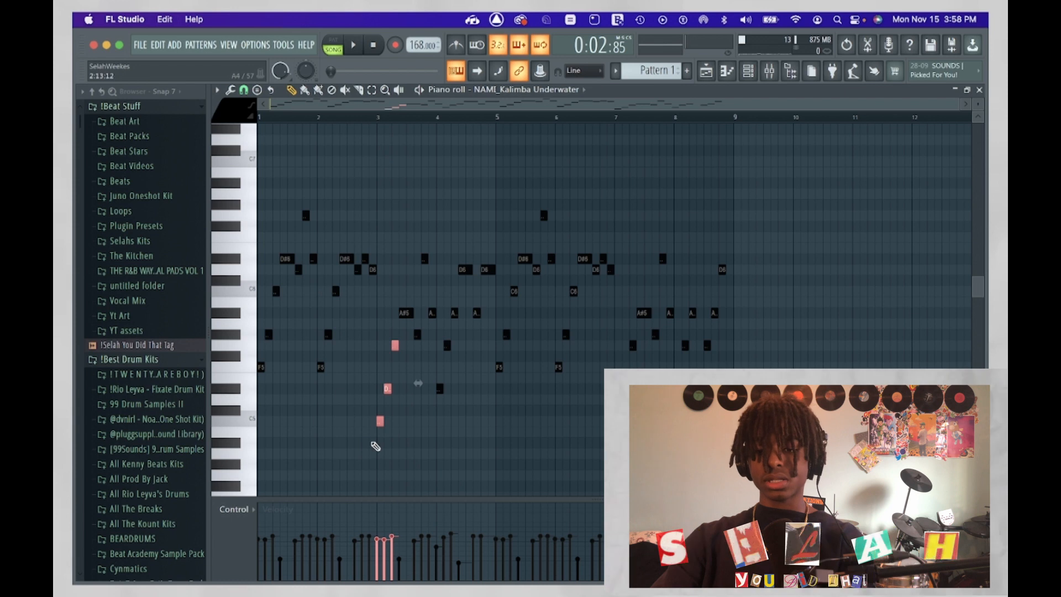
drag(465, 397, 441, 285)
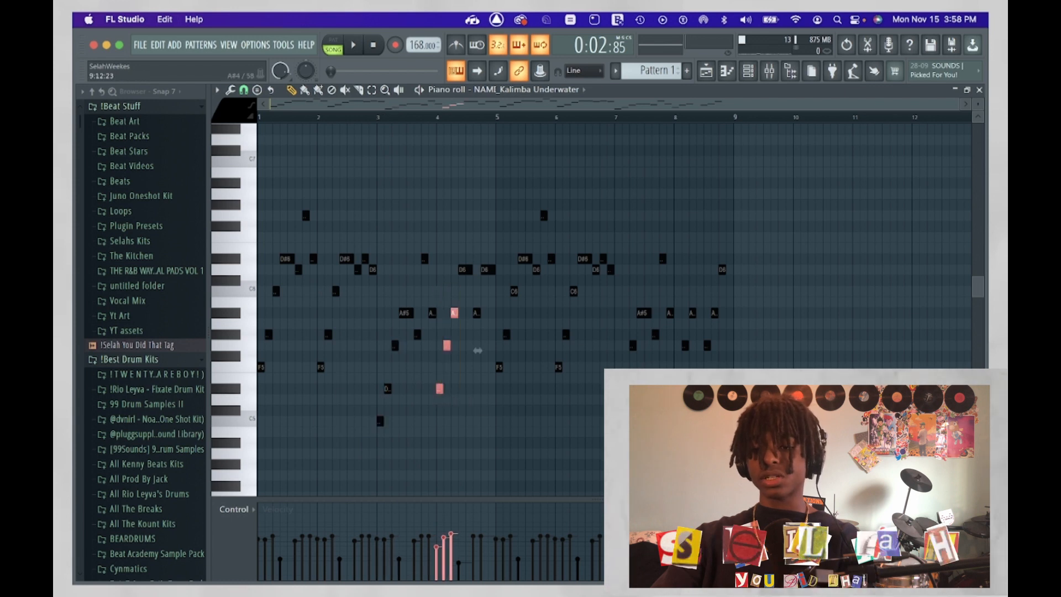
- Select all notes of the kalimba pattern, play the melody and stop it
key(ctrl+a)
key(space)
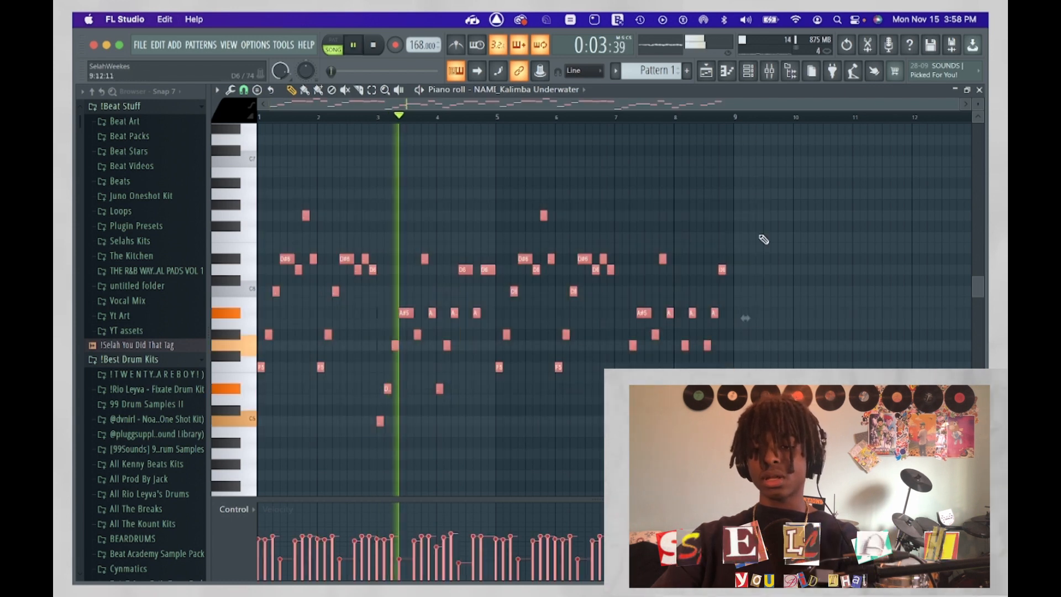
key(space)
- Delete the stray B6 note in bar 9 and select the closing G5, A#5 and D6 notes of bar 8
click(745, 169)
scroll(744, 169, up, 5)
click(613, 119)
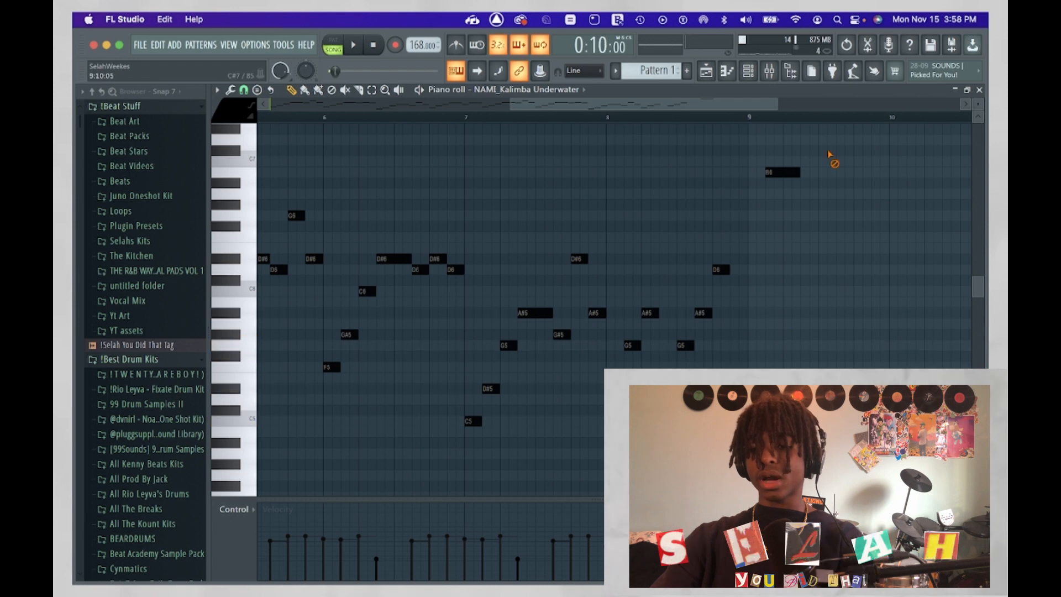
right_click(783, 172)
drag(719, 362, 682, 257)
drag(643, 367, 609, 247)
mouse_move(721, 367)
mouse_down()
mouse_move(658, 194)
mouse_move(681, 203)
mouse_up()
- Play the ending of the kalimba melody, stop playback and clear the note selection
key(space)
scroll(704, 277, down, 5)
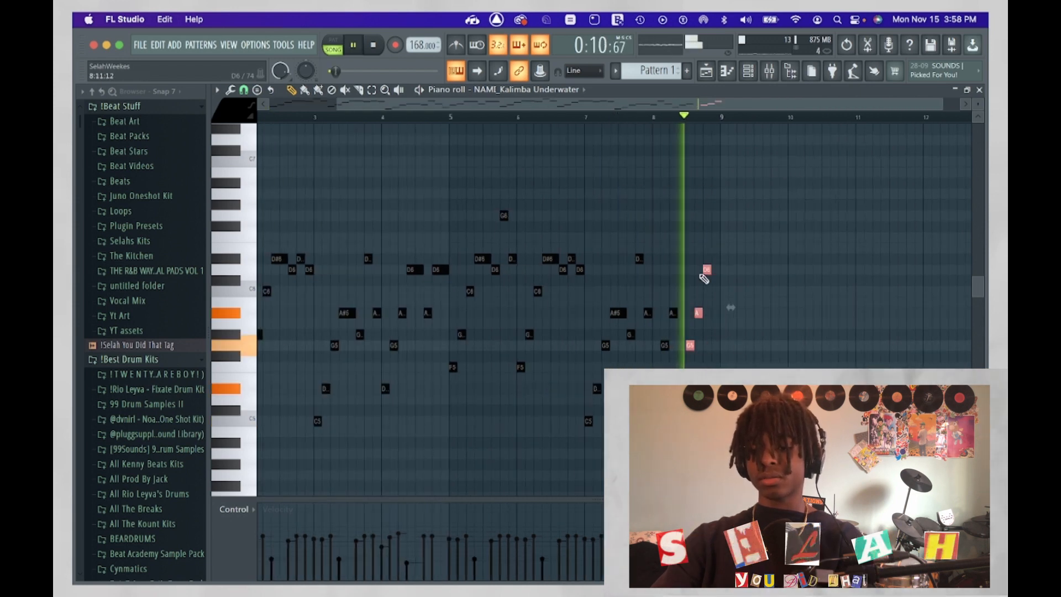
scroll(739, 346, down, 1)
key(space)
click(373, 45)
super+click(464, 183)
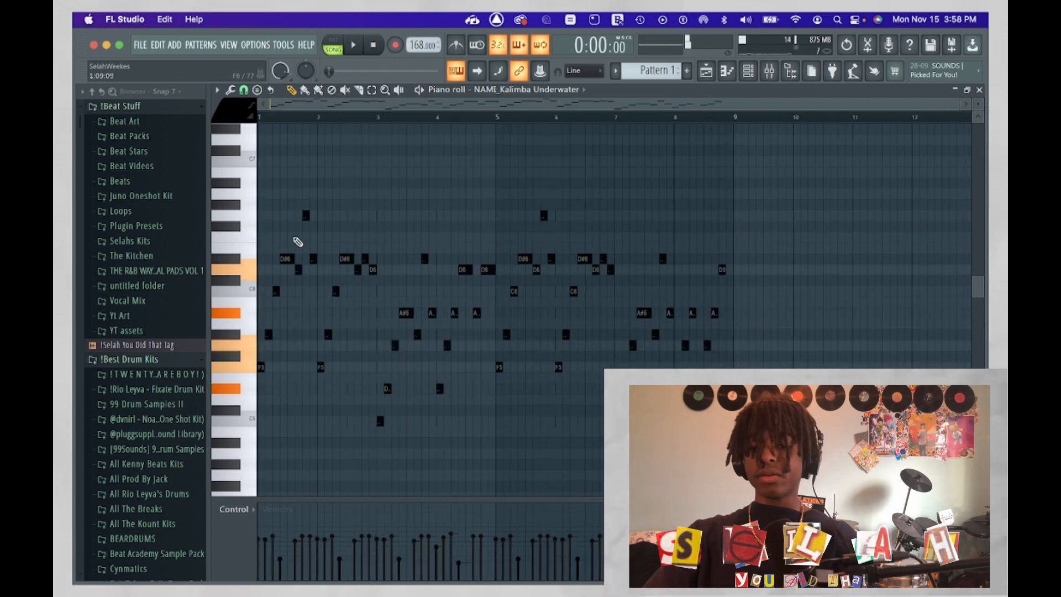
- Select the longer notes in bars 1, 3 and 4 in turn, then clear the selection
drag(280, 232, 293, 287)
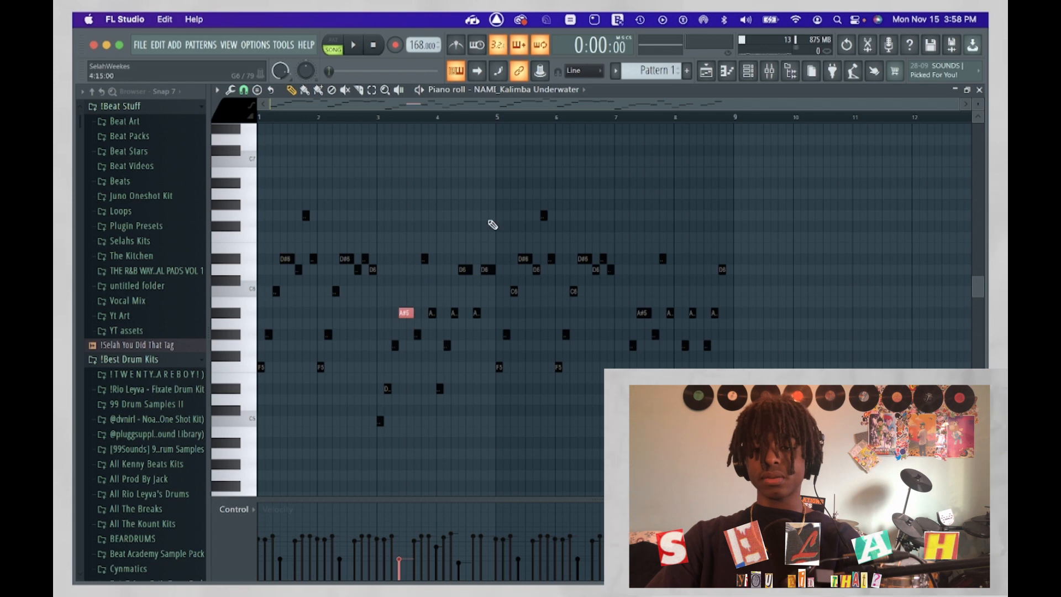
drag(457, 244, 466, 288)
super+click(712, 202)
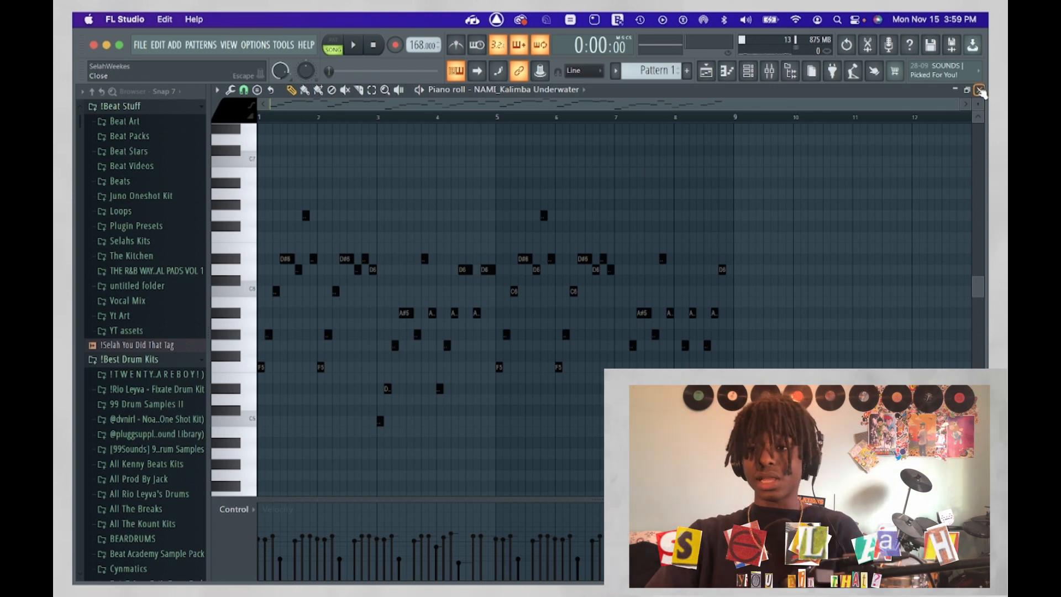
- Close the kalimba piano roll, reposition the Channel rack and open the Harpengeist channel's piano roll
click(980, 90)
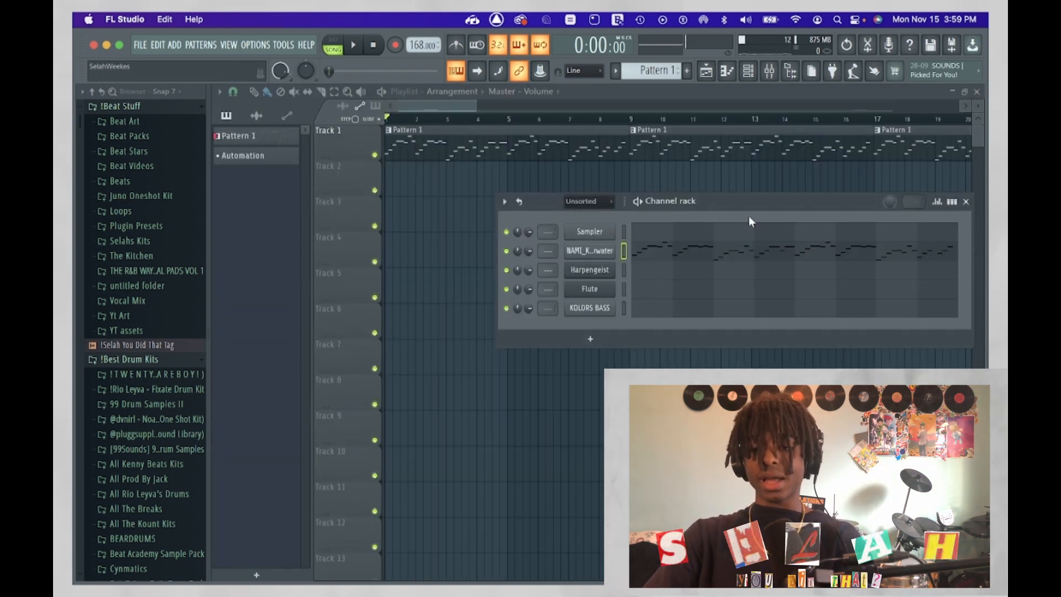
drag(746, 209, 538, 162)
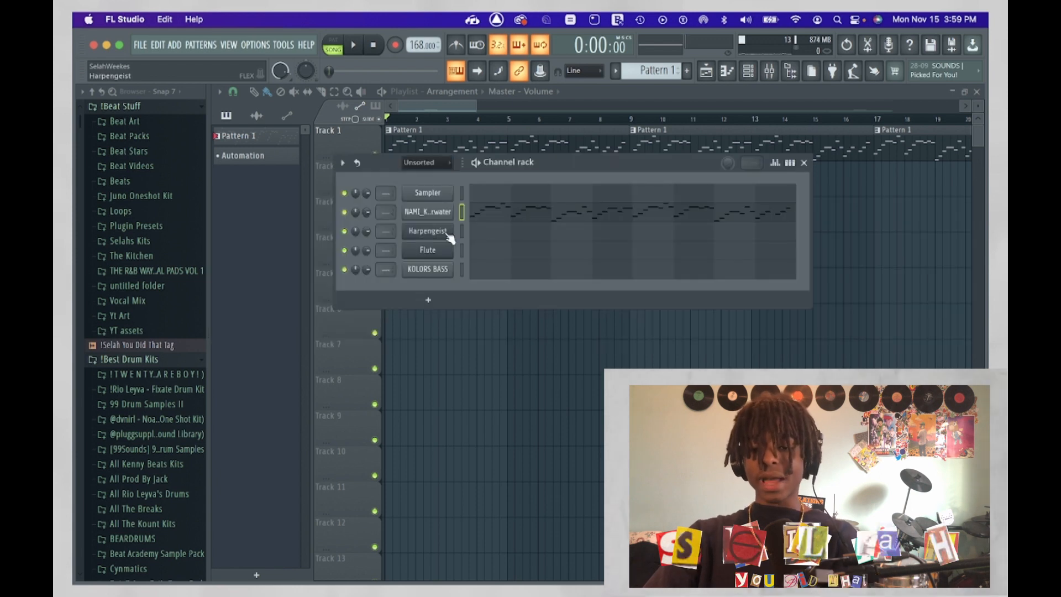
click(463, 231)
- Draw a one-bar F5, G#5 and C6 chord in bar 1 and audition it
click(298, 346)
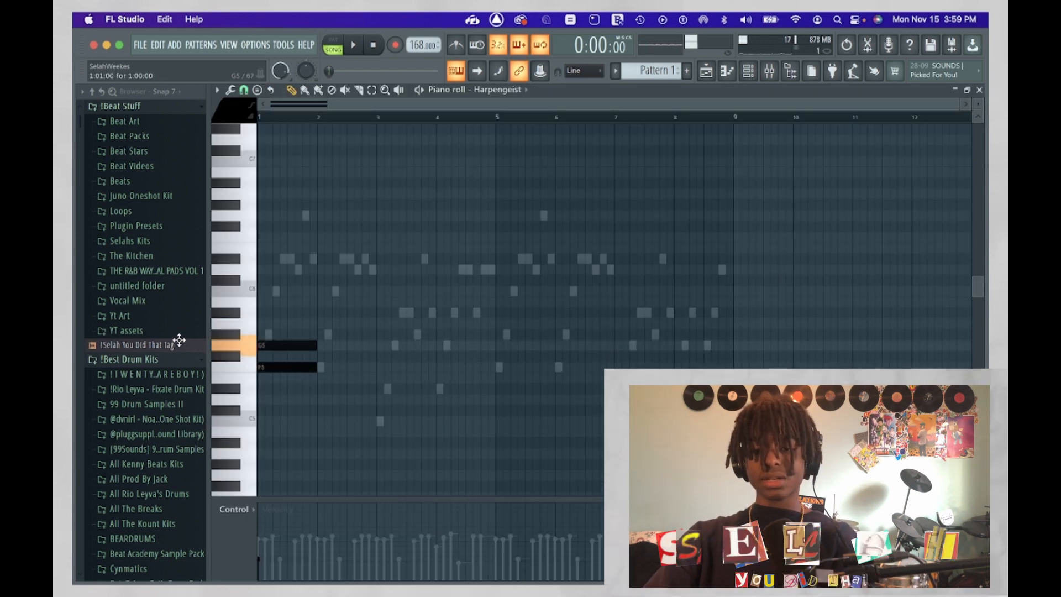
drag(297, 348, 291, 334)
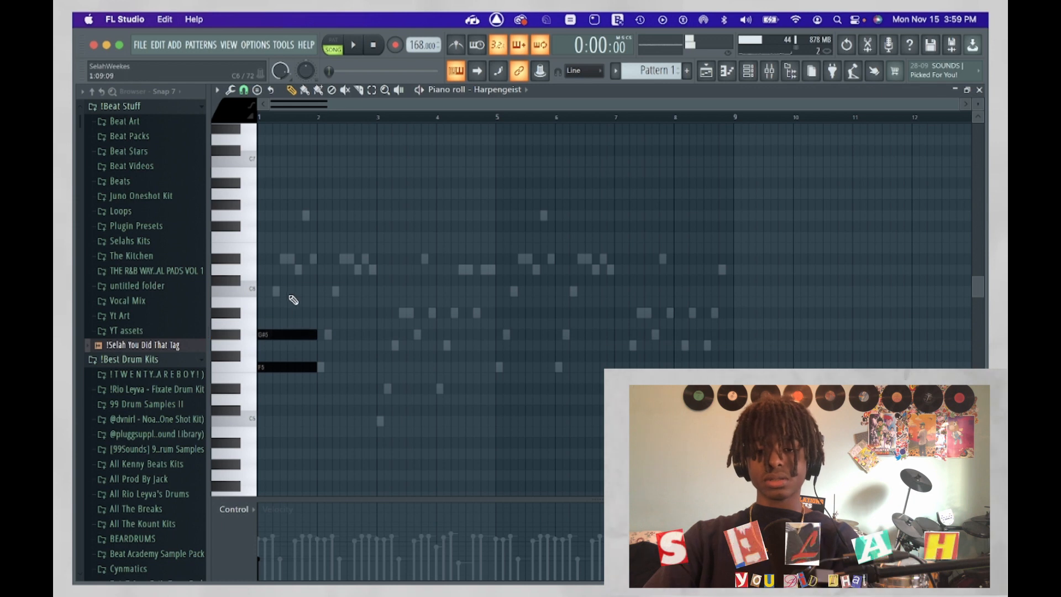
click(291, 292)
key(space)
key(space)
- Draw matching one-bar chords in bars 2 to 4 and duplicate the four-bar progression into bars 5 to 8
click(323, 367)
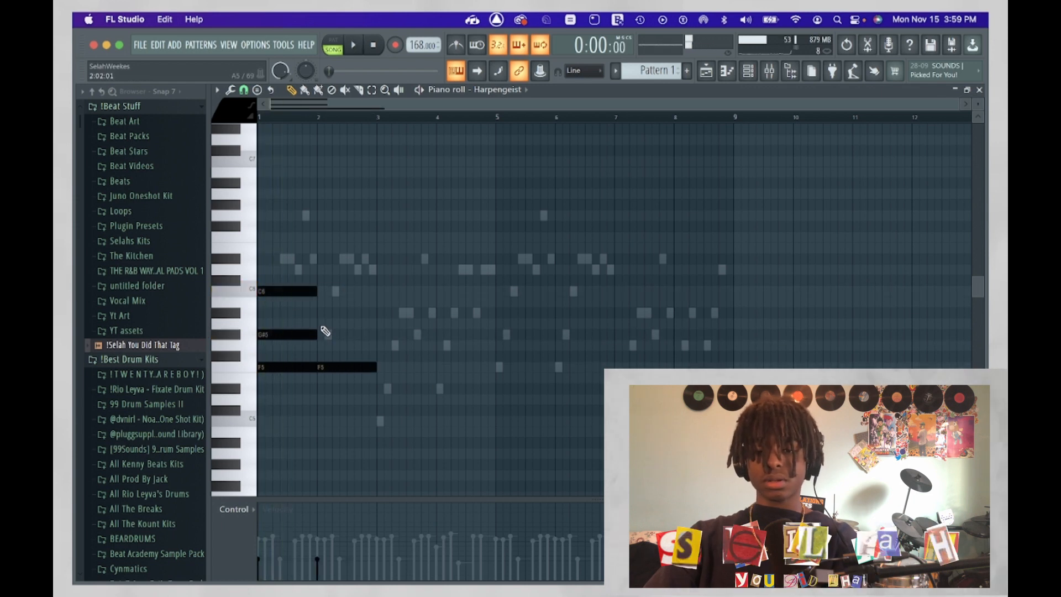
click(325, 331)
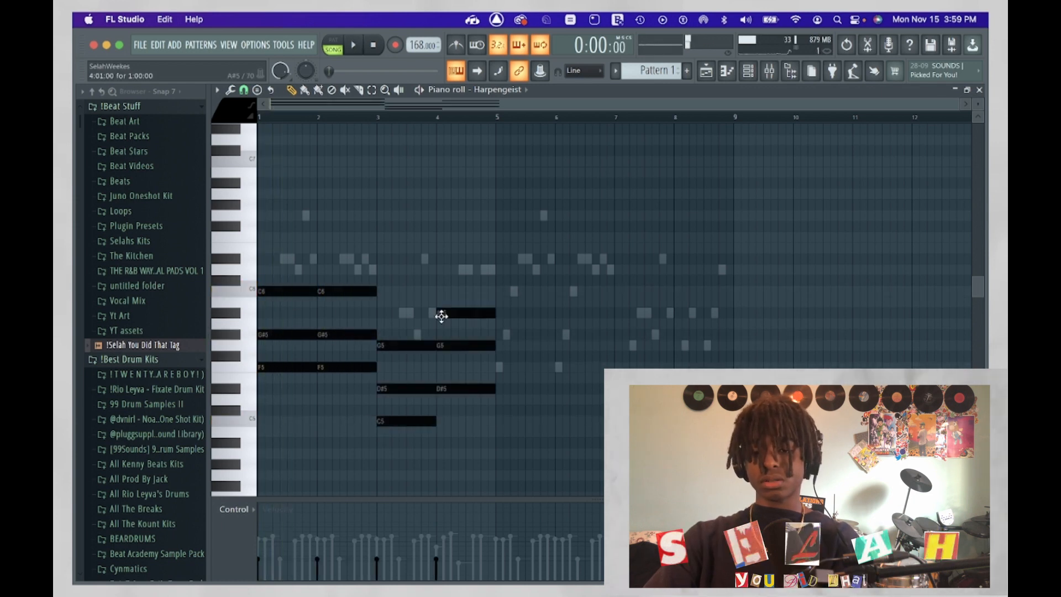
key(space)
key(super+b)
- Split the bar 8 chord at its midpoint and revoice the second half as G5, A#5 and D6
drag(739, 267, 712, 432)
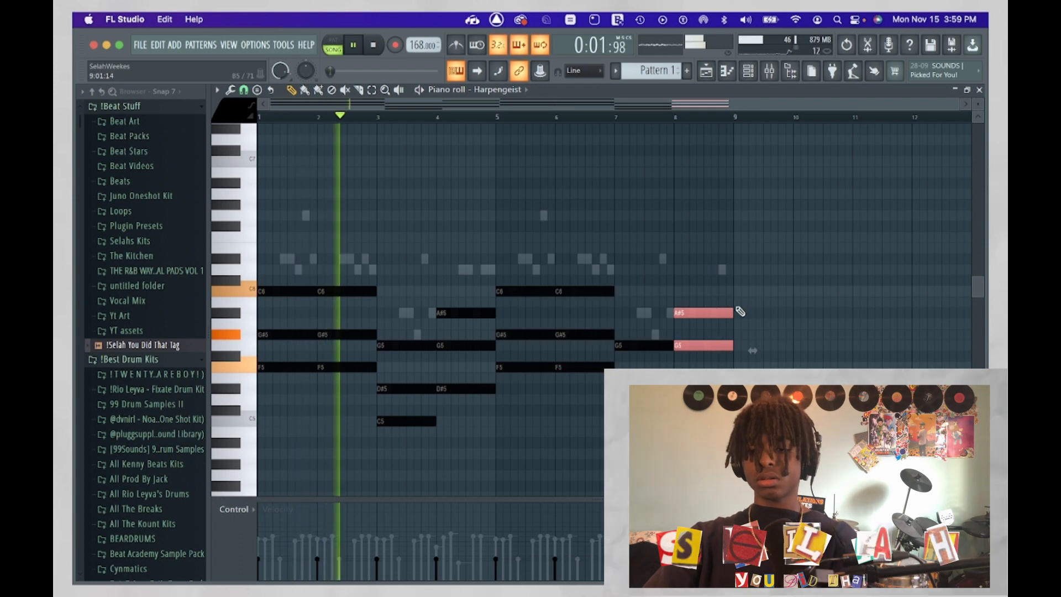
drag(732, 313, 704, 311)
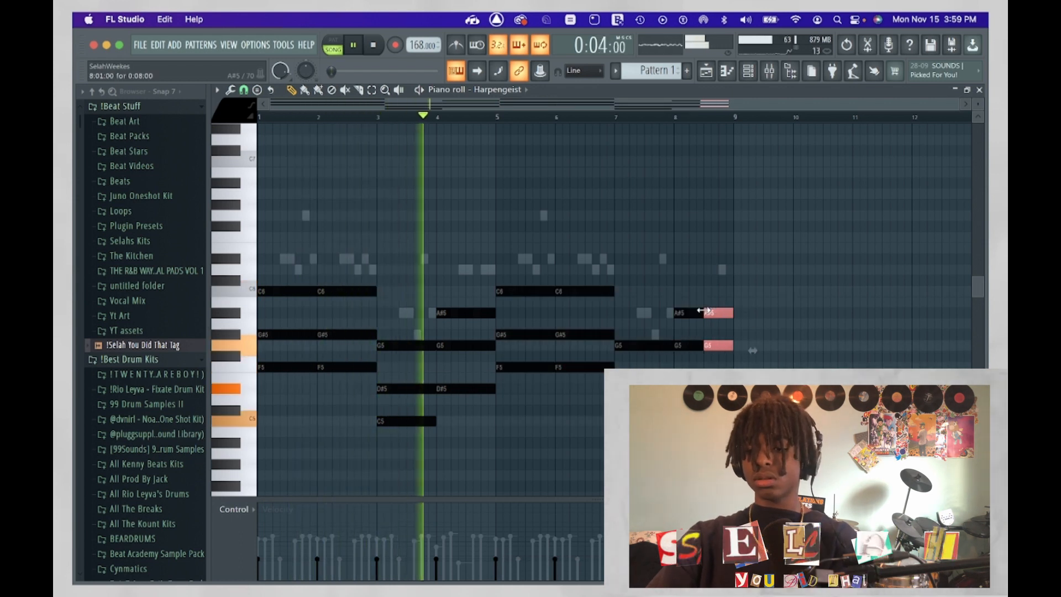
click(716, 291)
click(716, 259)
click(716, 334)
key(shift+Down)
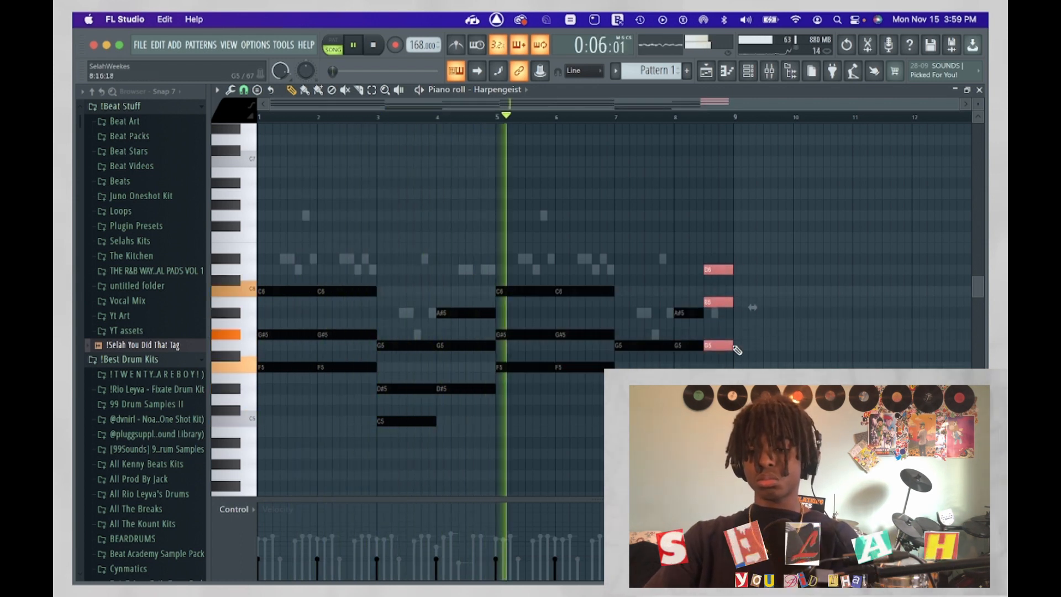
drag(737, 296, 721, 306)
key(shift+Down)
super+click(768, 343)
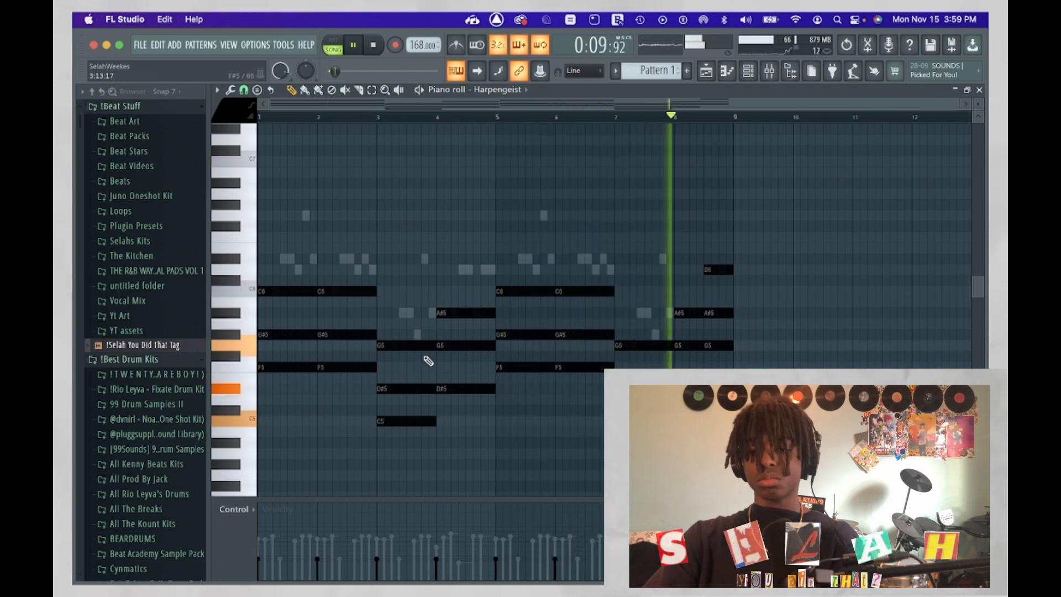
- Add half-bar notes ending the first four bars during playback: D#6 in bars 1 and 2, A#5 in bar 3, D6 in bar 4
scroll(426, 360, up, 3)
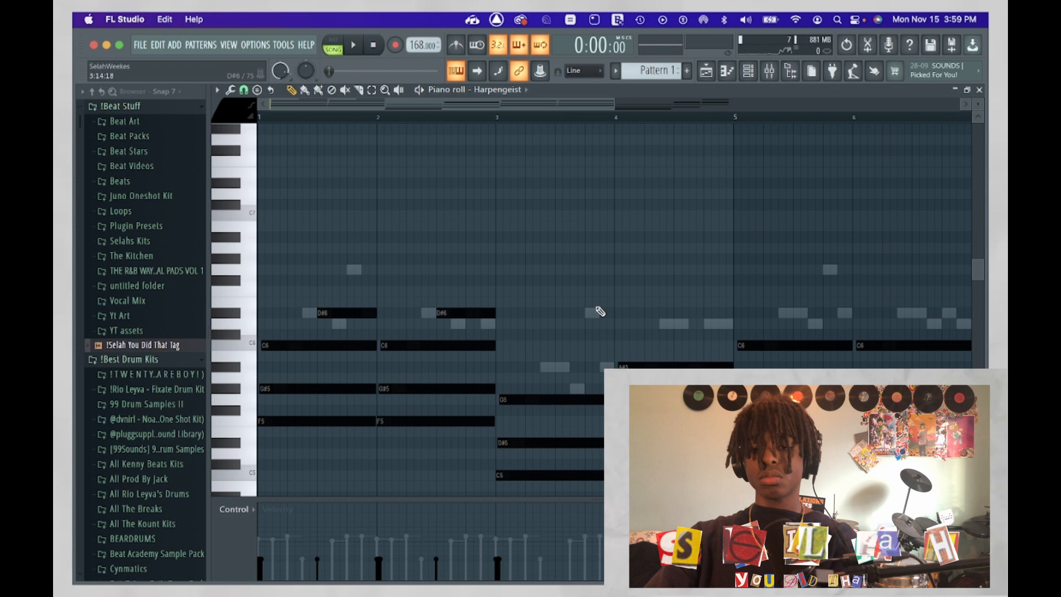
key(space)
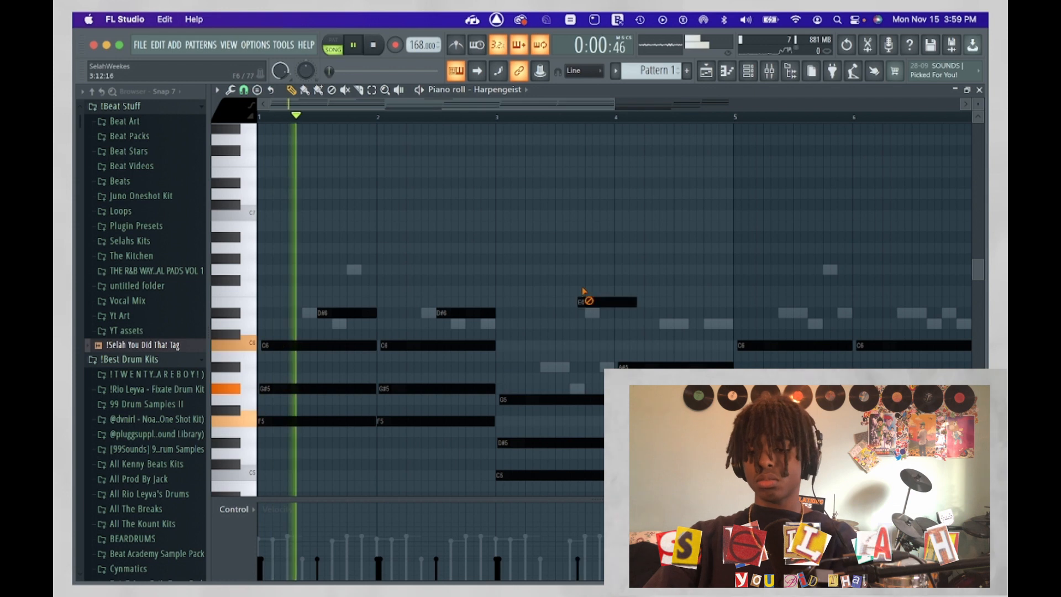
scroll(569, 331, down, 2)
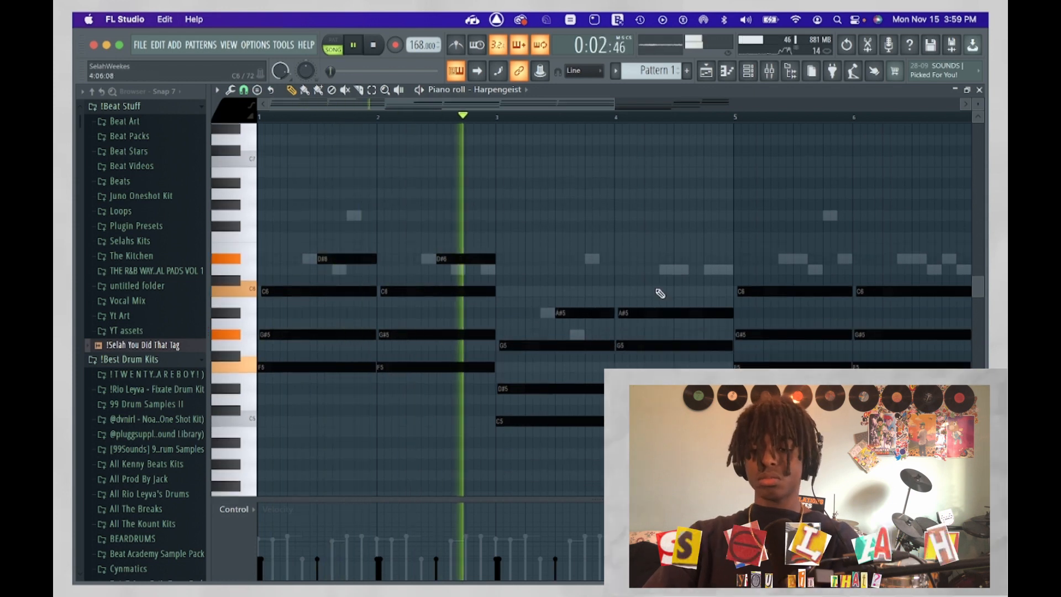
scroll(678, 296, down, 2)
scroll(658, 288, down, 1)
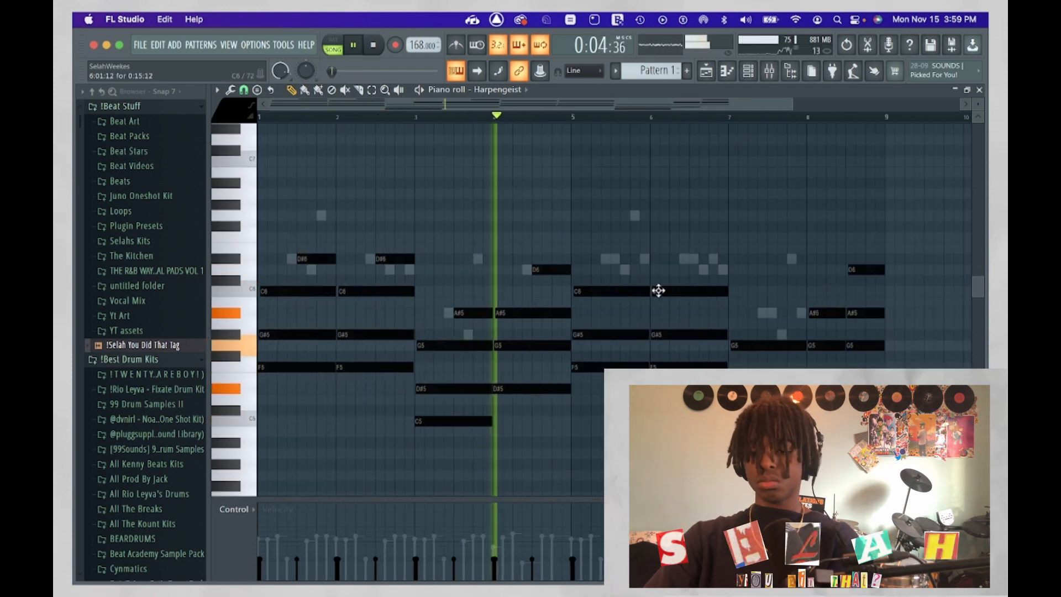
- Copy the Harpengeist chord progression and paste it into the TAL U-NO-LX-V2 channel
key(space)
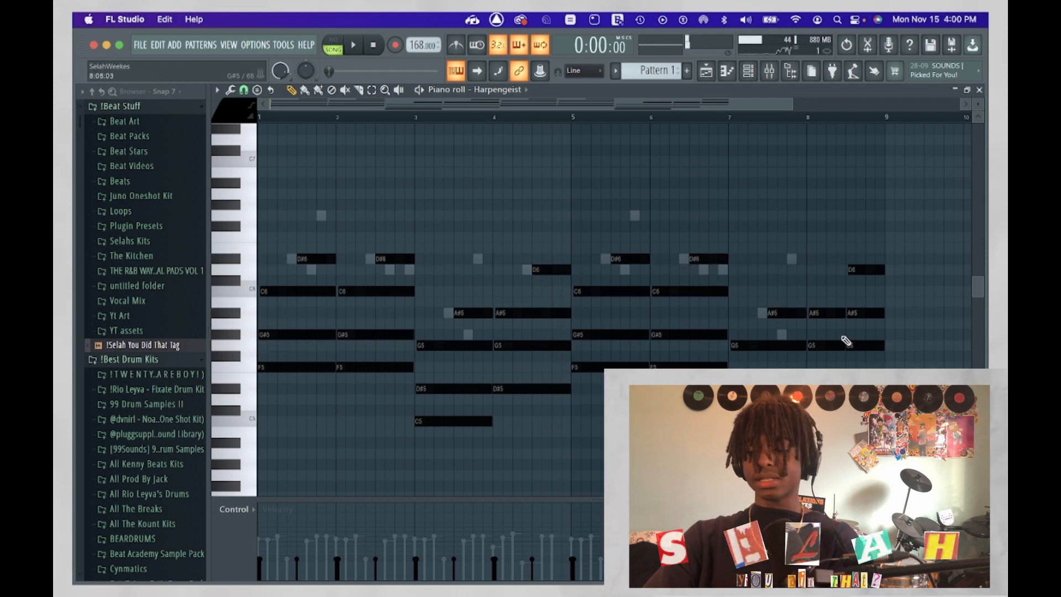
scroll(846, 341, down, 3)
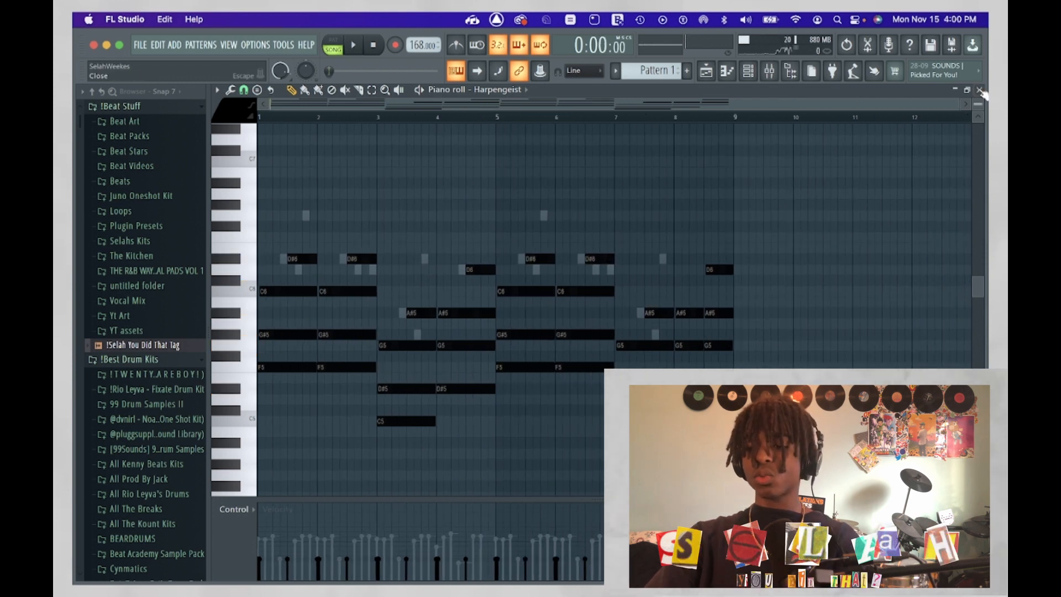
click(981, 90)
click(439, 235)
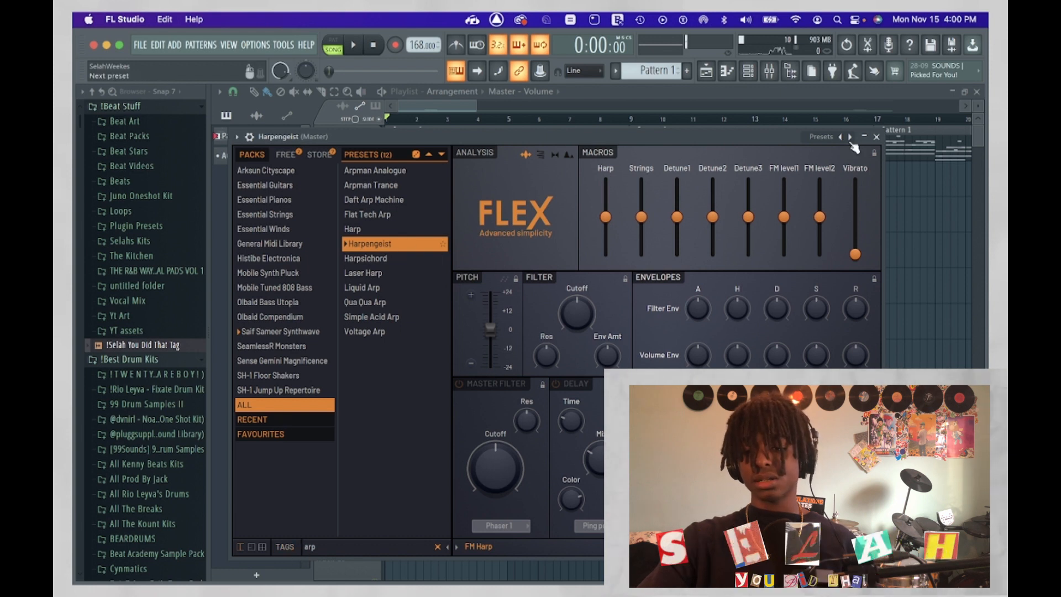
click(877, 137)
right_click(424, 290)
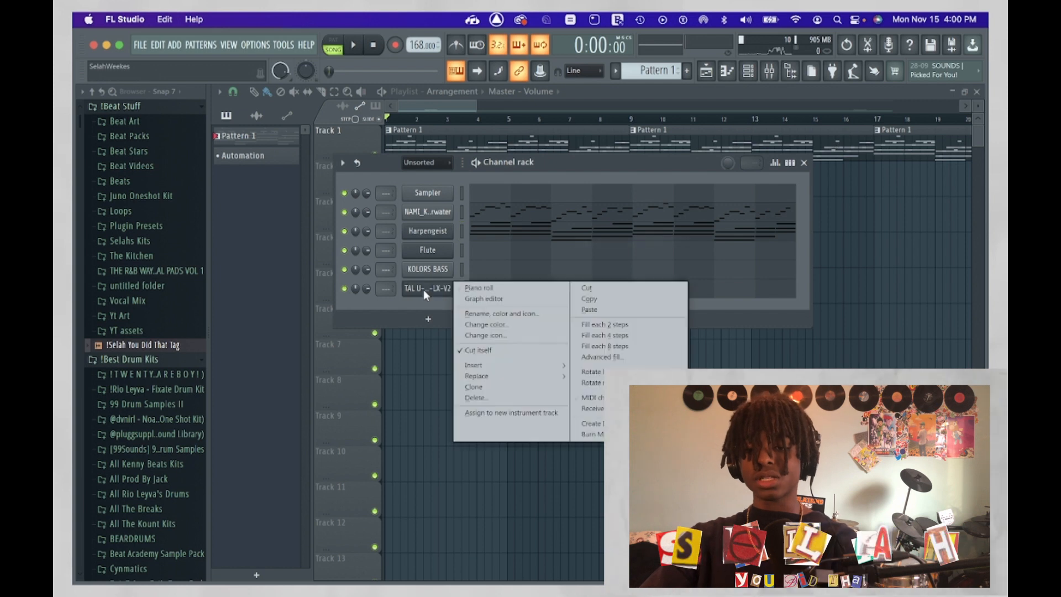
click(590, 309)
- Browse the TAL-U-NO-LX presets during playback and load Filter Cycle as the new arp sound
click(428, 299)
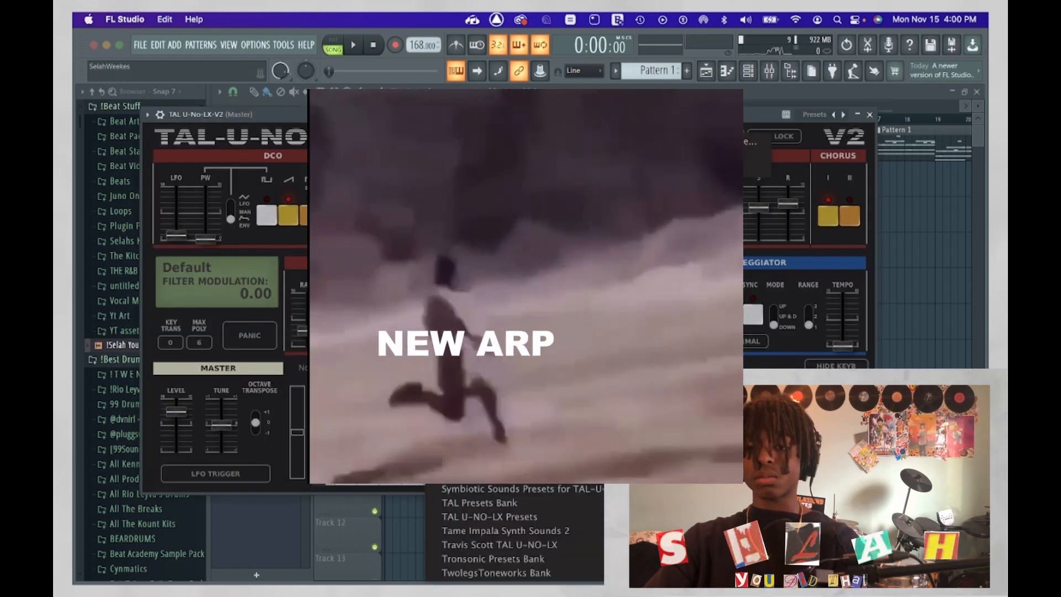
key(space)
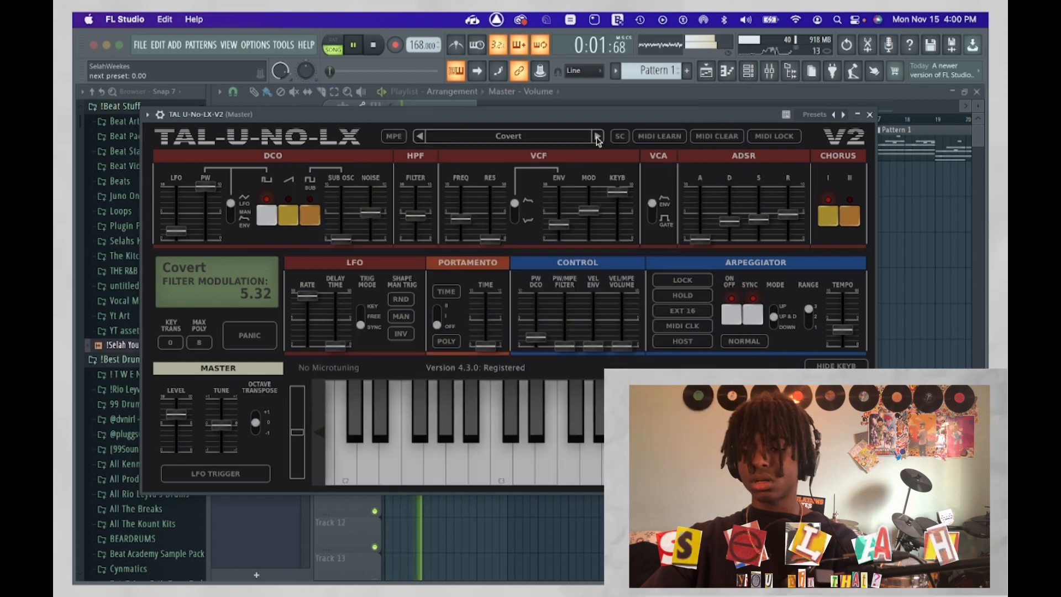
click(597, 136)
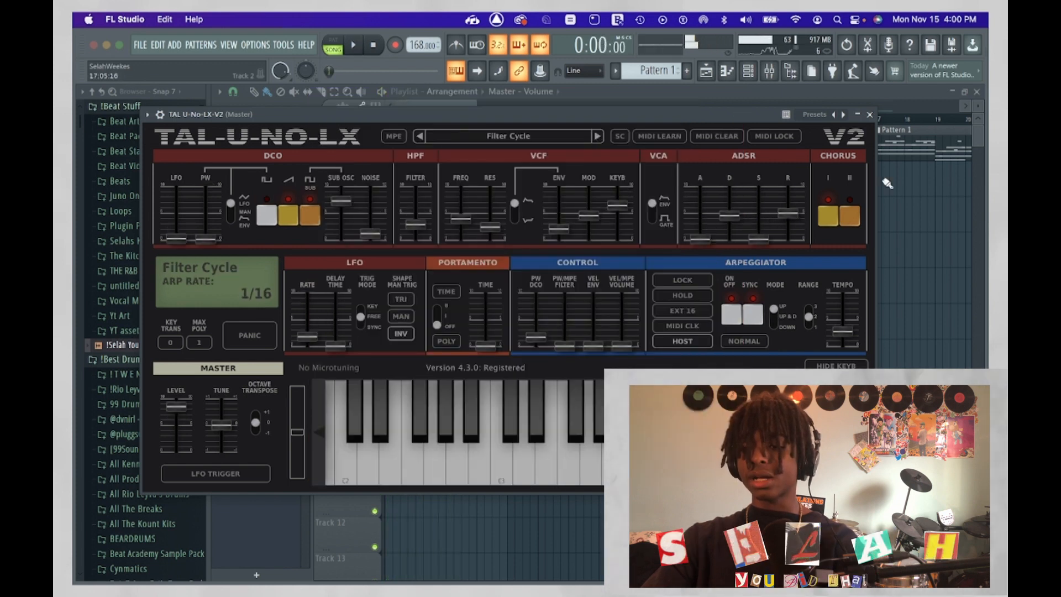
click(870, 114)
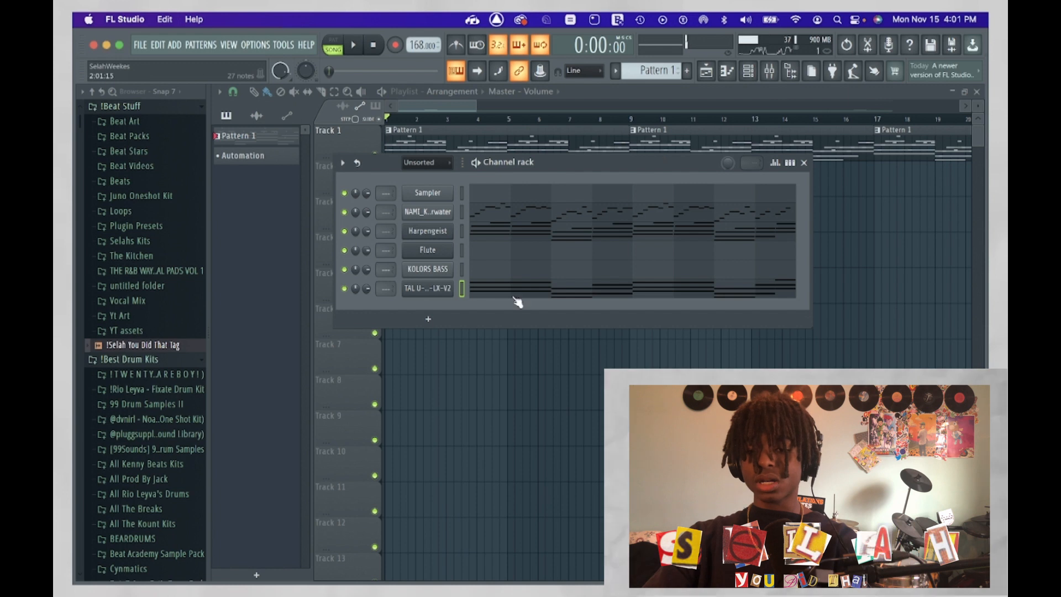
- Select the kalimba, Harpengeist and TAL U-NO-LX-V2 channels and route them to mixer tracks 4, 5 and 6
drag(462, 212, 459, 239)
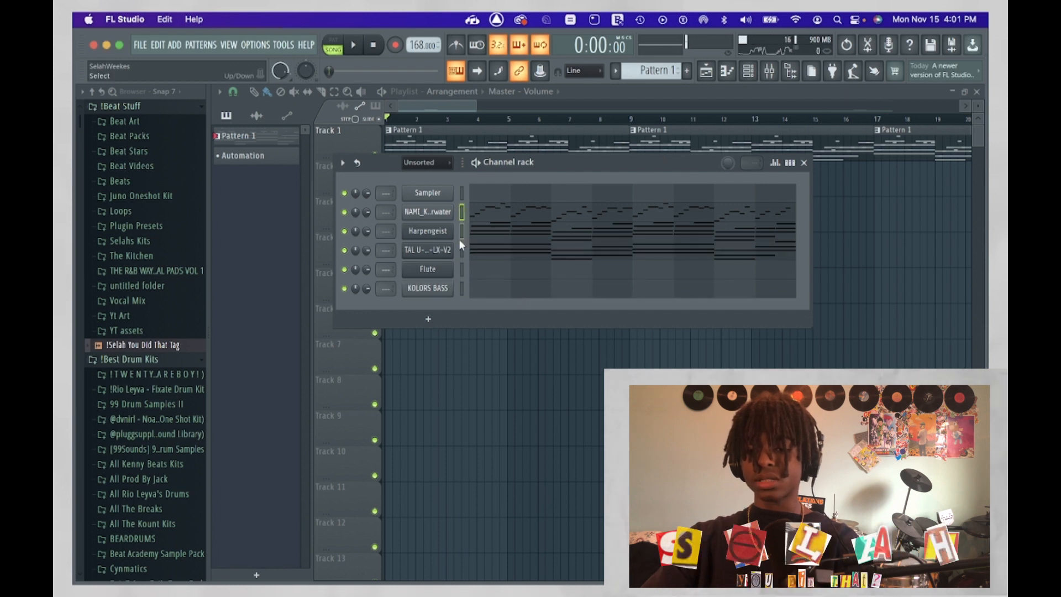
key(ctrl+l)
click(806, 163)
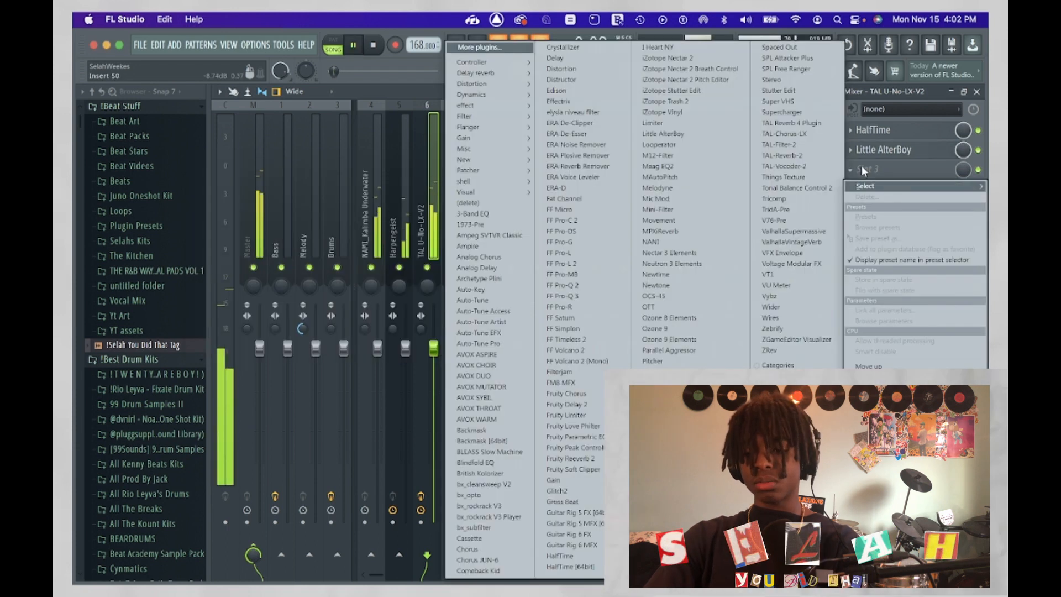
- Load ValhallaSupermassive in the third effect slot of the TAL U-NO-LX-V2 mixer track, after Little AlterBoy
click(810, 234)
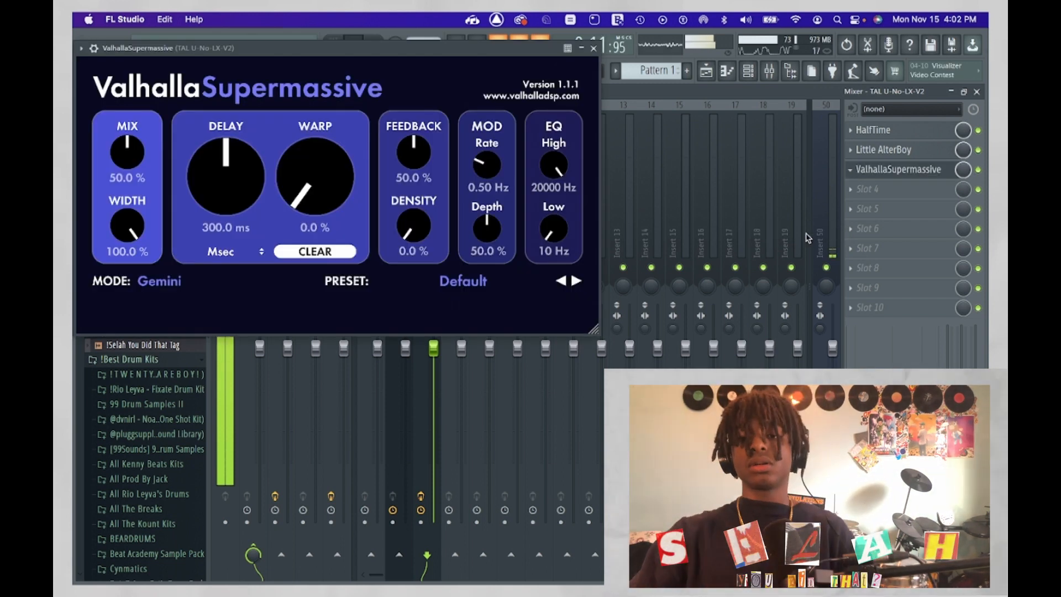
click(808, 238)
click(596, 49)
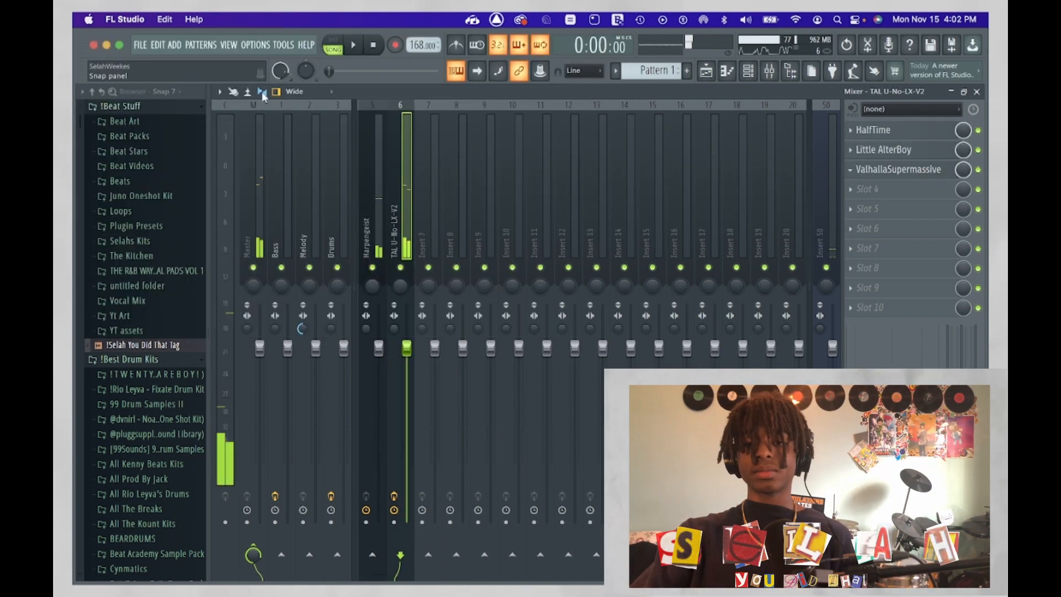
- Check the audio device and buffer length in the audio settings
click(250, 50)
click(263, 84)
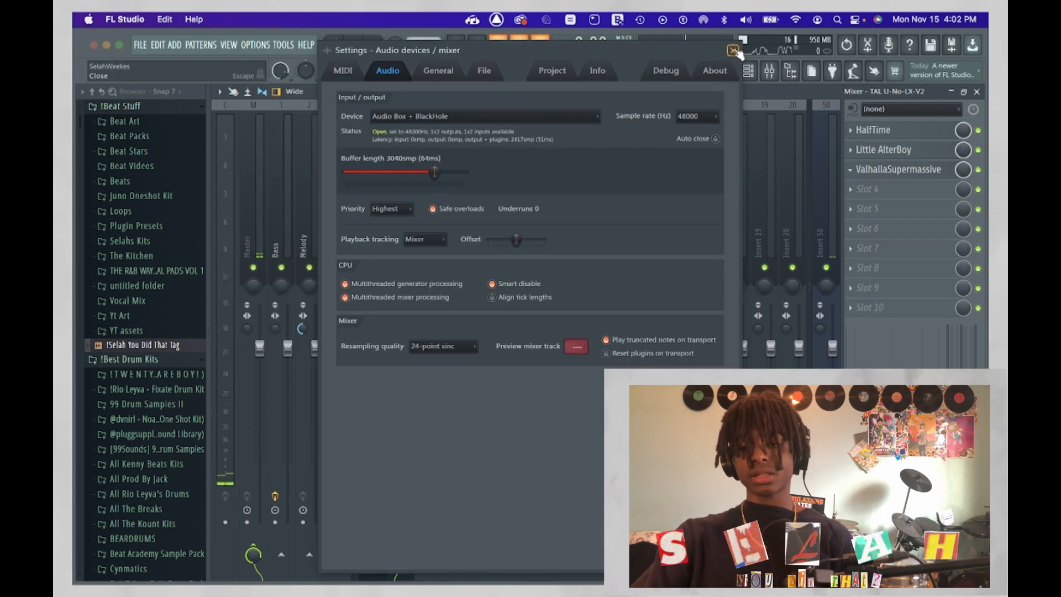
click(734, 50)
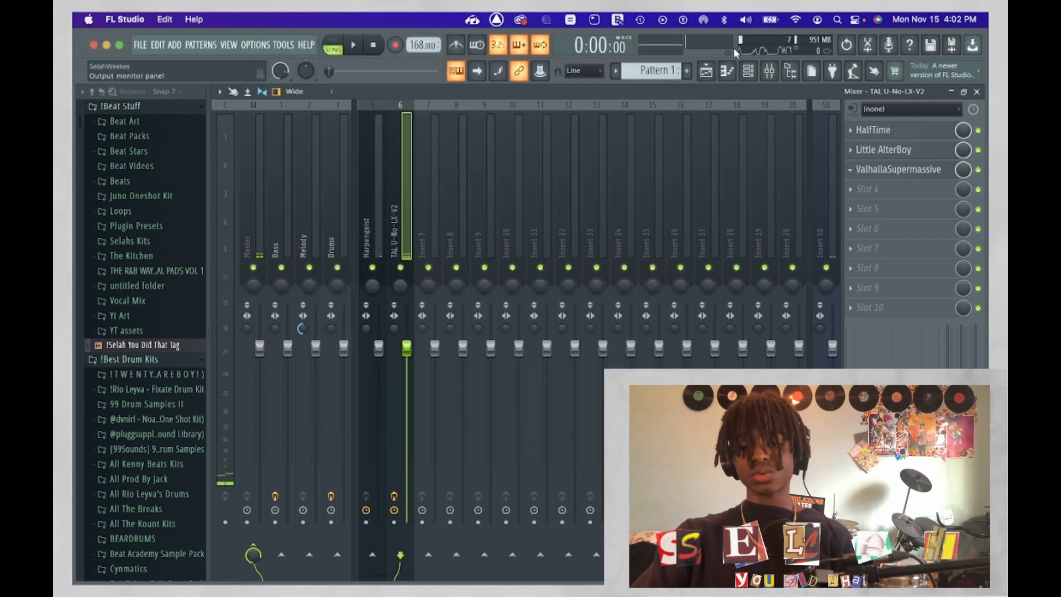
- Reopen ValhallaSupermassive to inspect it, audition the arp in the mix and return to the playlist
click(891, 171)
click(593, 49)
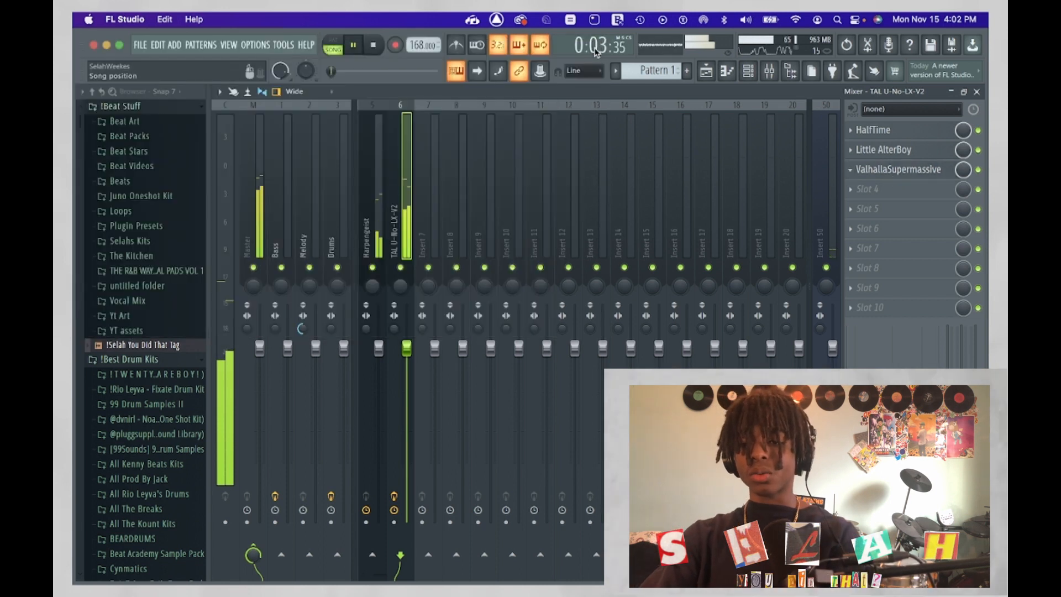
click(978, 91)
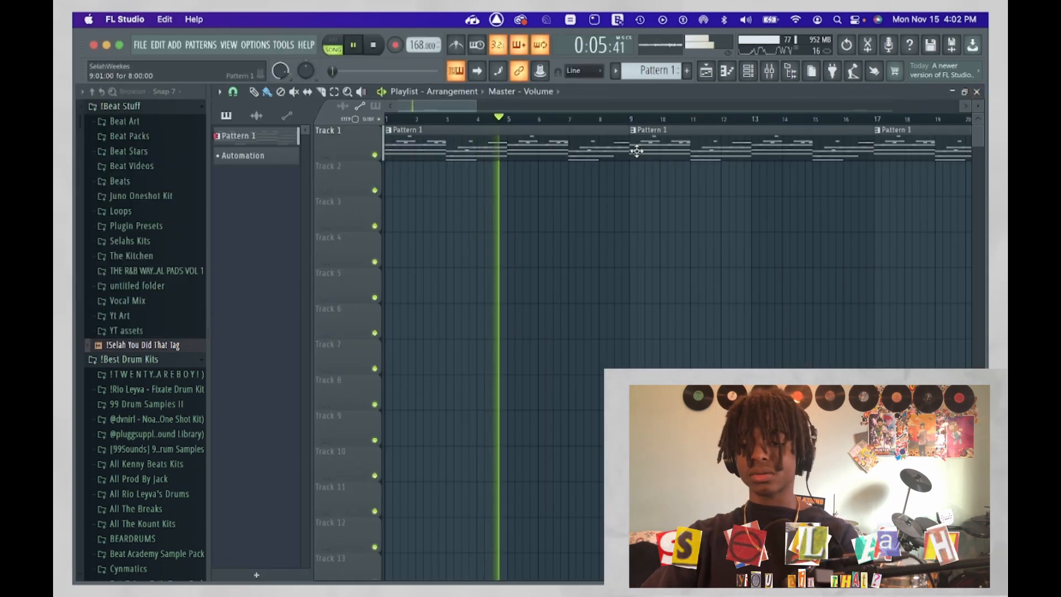
- Bring up the channel rack with the Flute channel selected, stop playback and reopen the audio settings
click(747, 77)
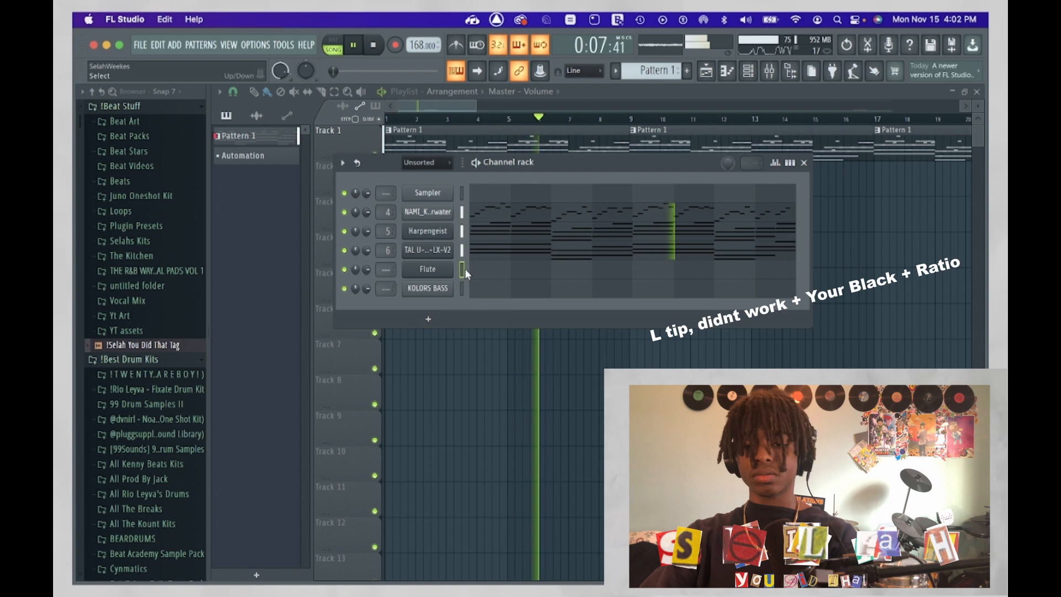
click(804, 162)
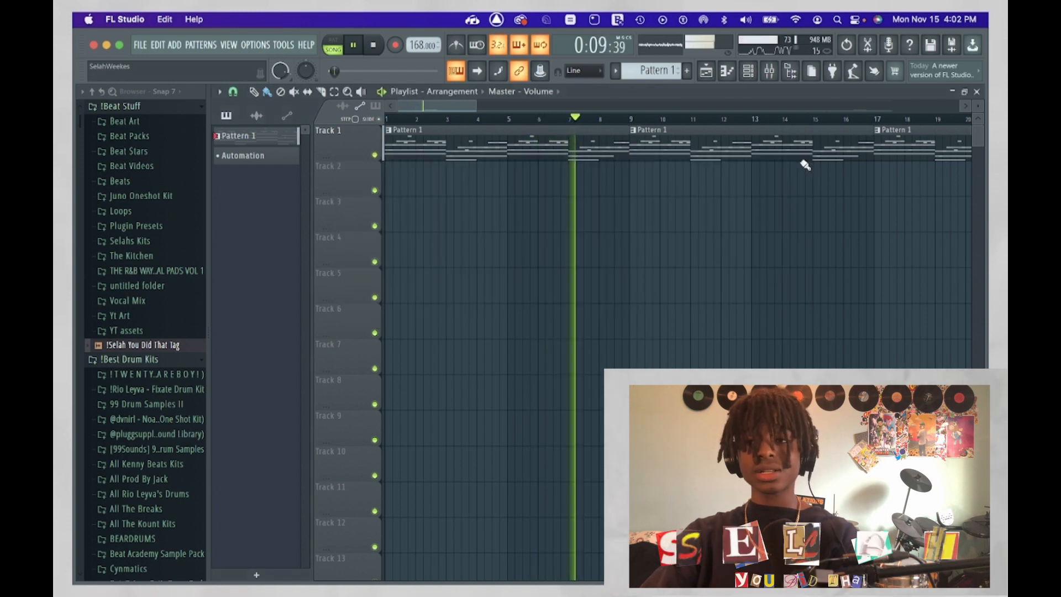
click(750, 72)
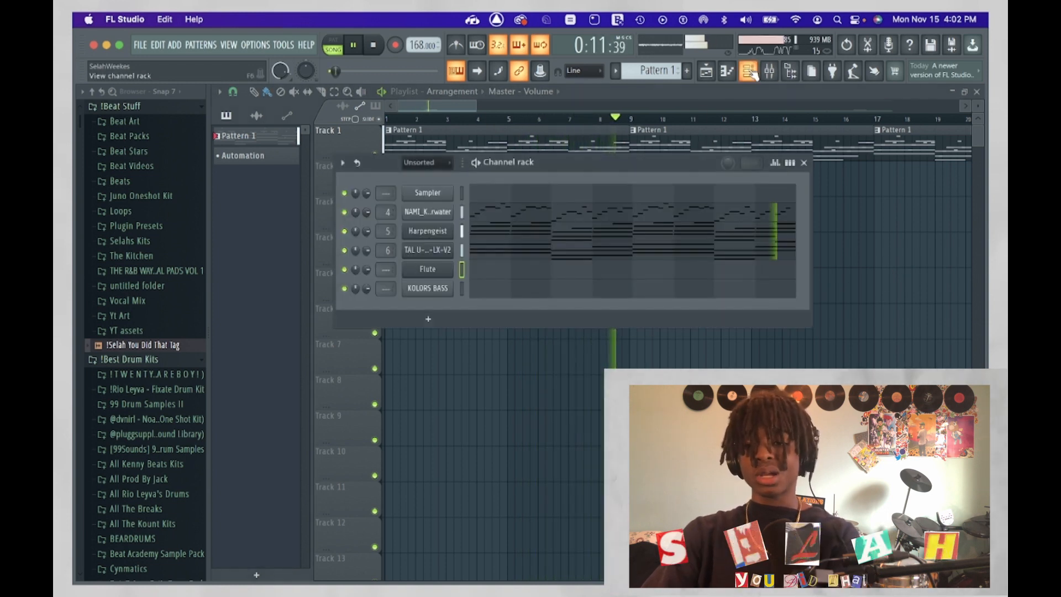
click(373, 45)
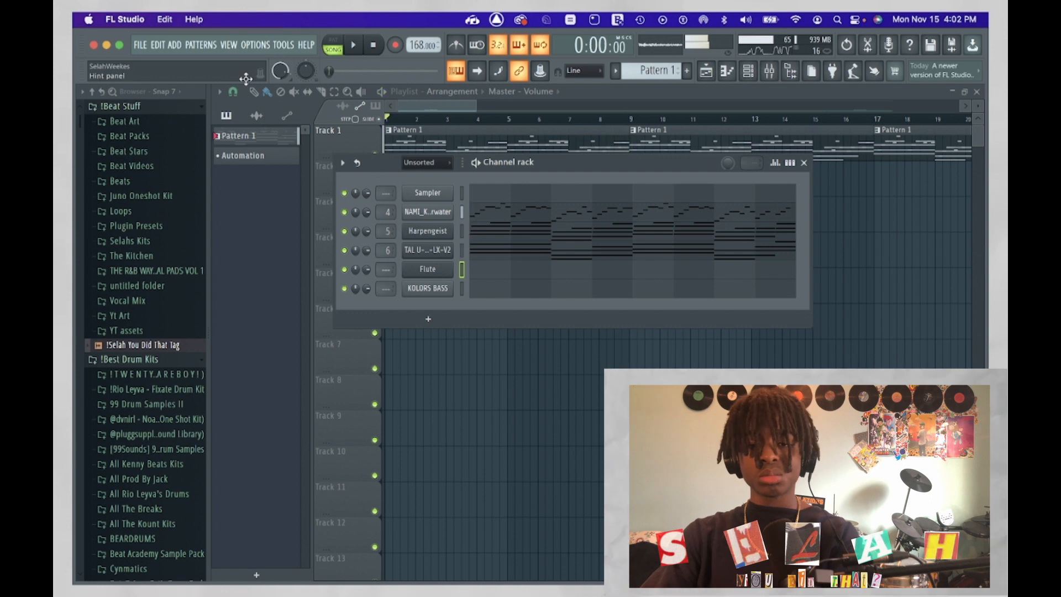
click(255, 45)
click(274, 82)
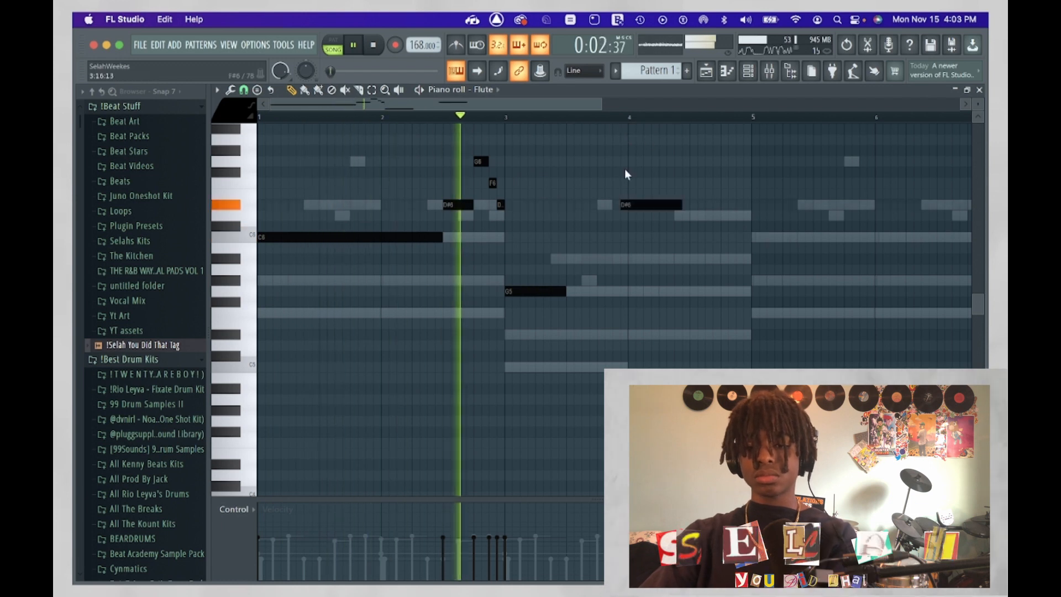
- Draw the flute melody for bars 3 and 4 as G5, G5, G#5, A#5, D6, C6, A#5 and B5, and apply legato
key(space)
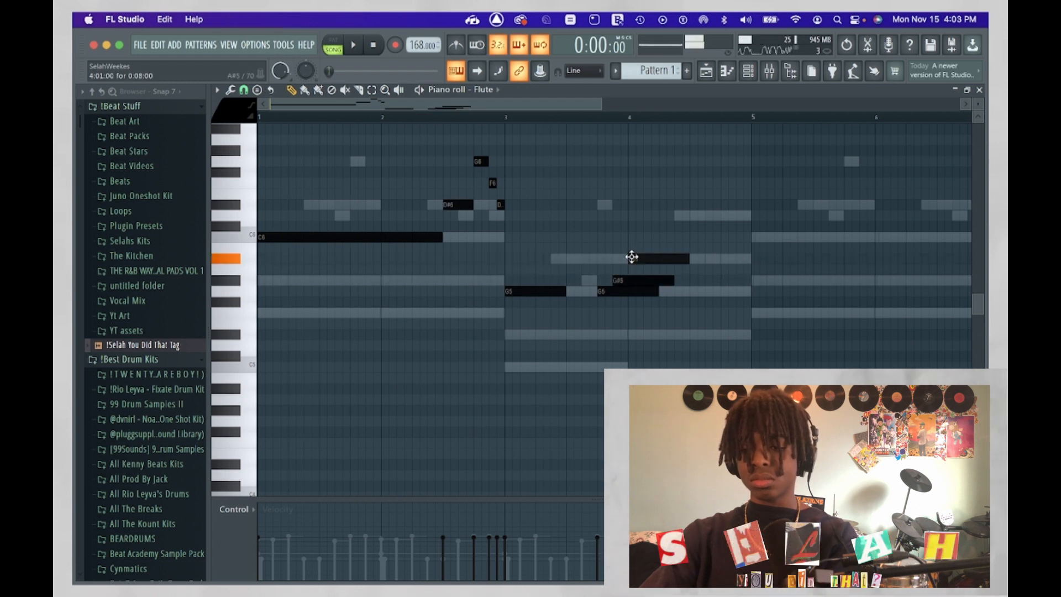
key(space)
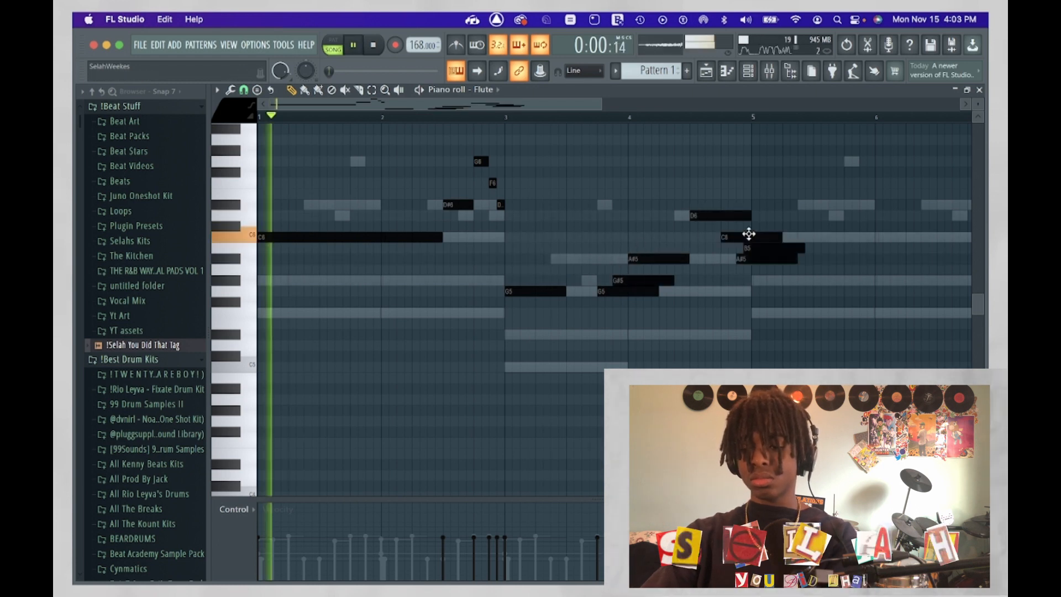
key(super+l)
- Place a temporary C6 at the start of bar 5, reapply legato to trim the final flute note, and delete the temporary note
scroll(741, 323, down, 2)
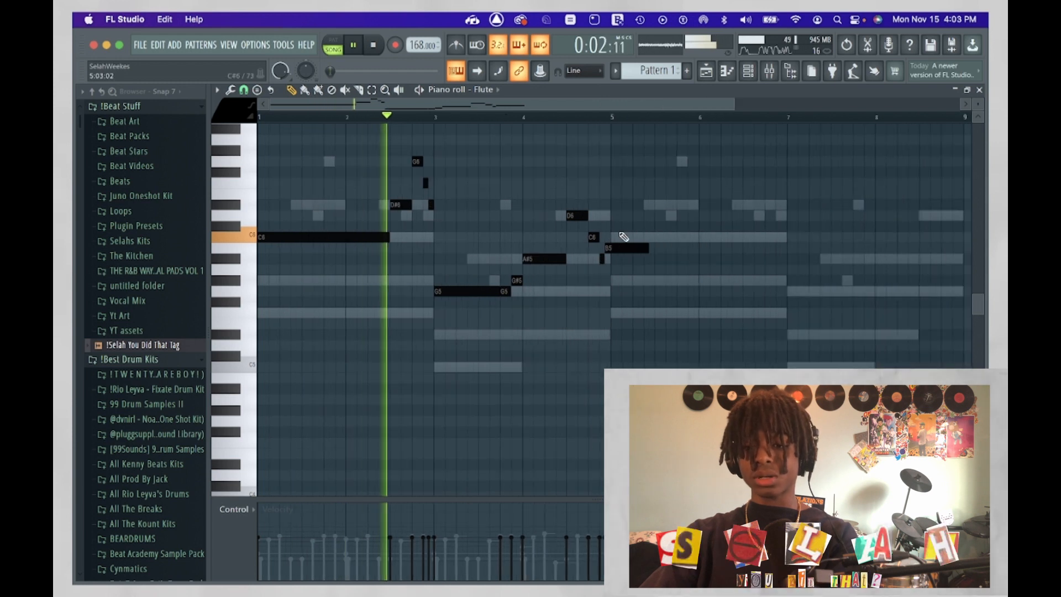
click(613, 237)
key(super+l)
right_click(625, 238)
scroll(611, 329, down, 1)
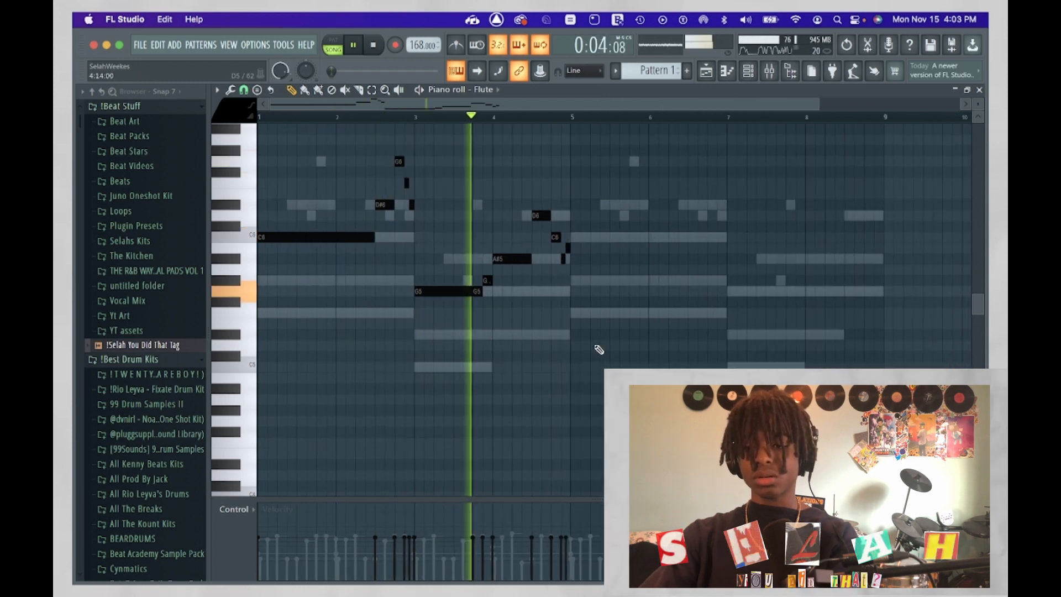
drag(623, 351, 201, 148)
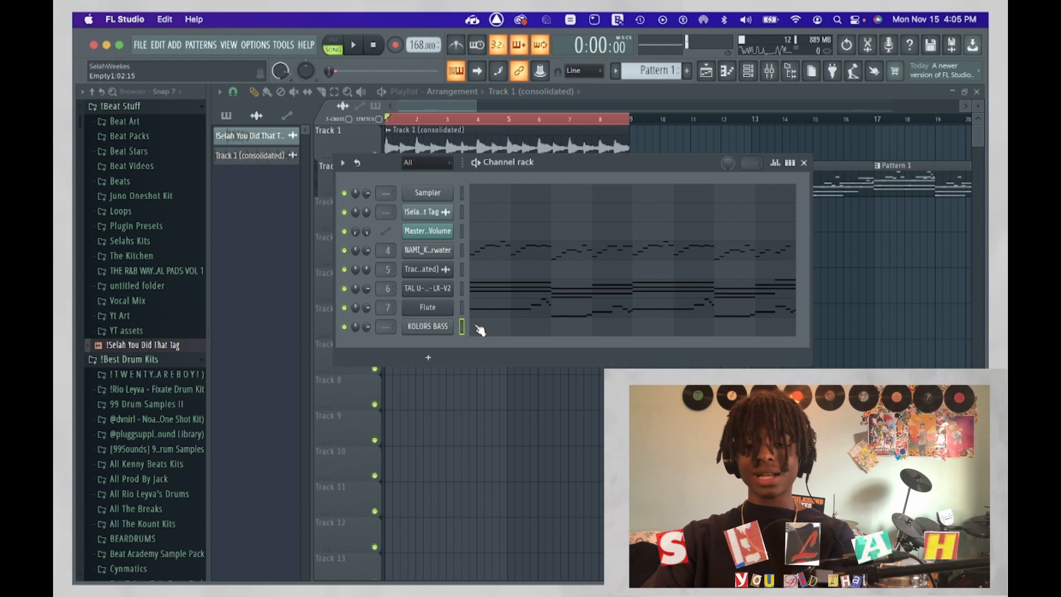
- Open the KOLORS BASS notes, audition the bassline and undo the last edits, including the legato
click(480, 330)
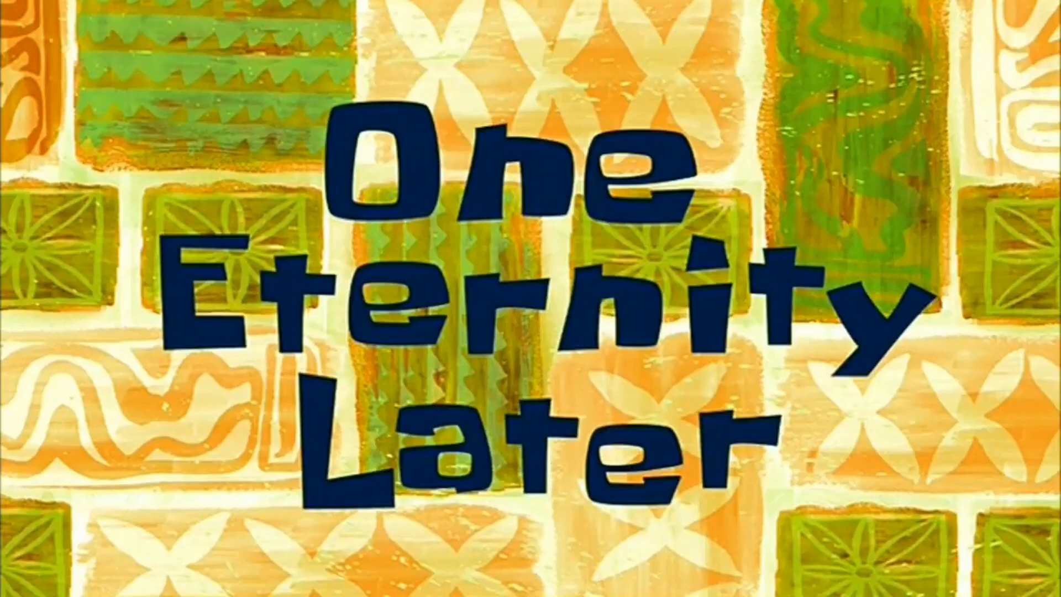
key(space)
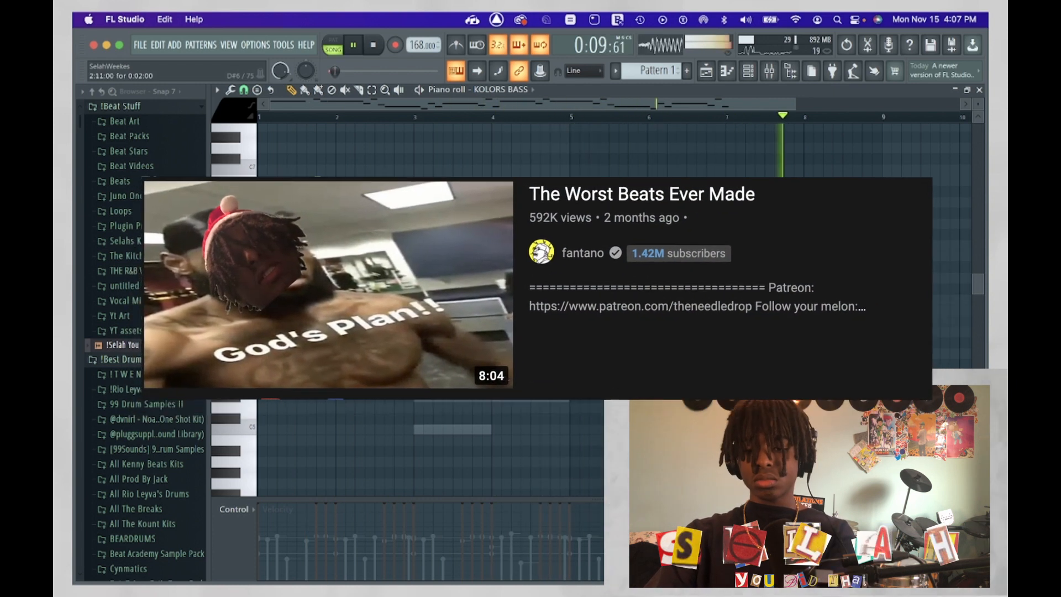
key(space)
key(super+z)
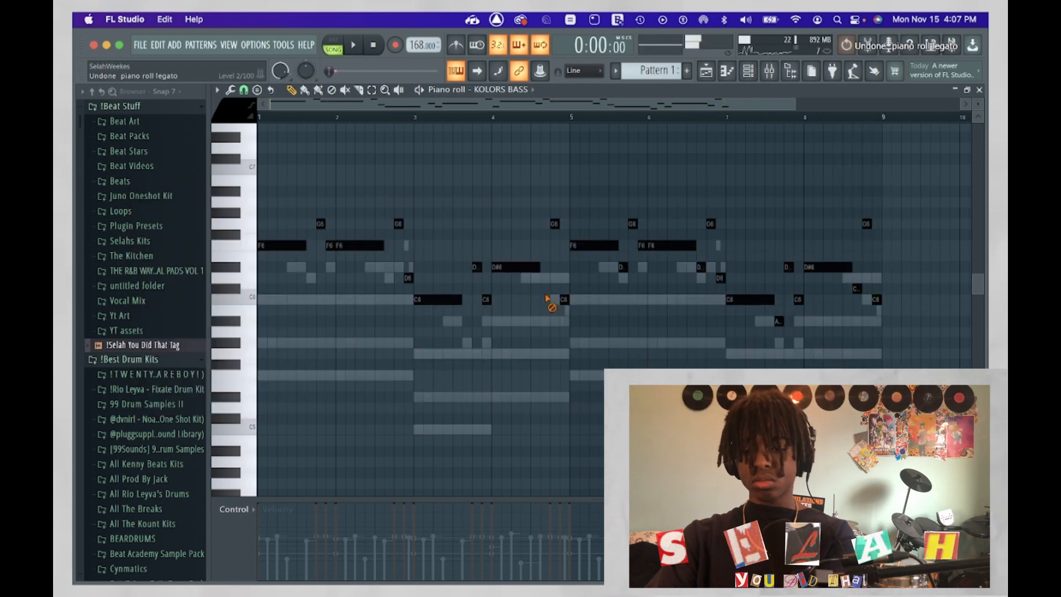
key(super+z)
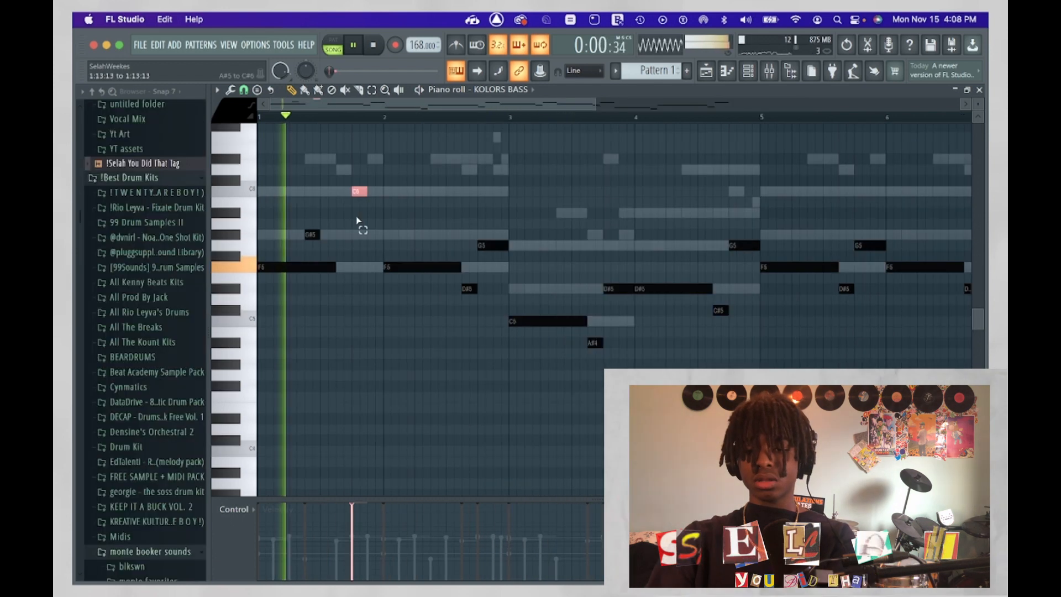
- Lower bar 1's C6 bass note one octave and shape bars 1 and 2 as F5, G#5, C5 and F5, G#5, C6
key(ctrl+Down)
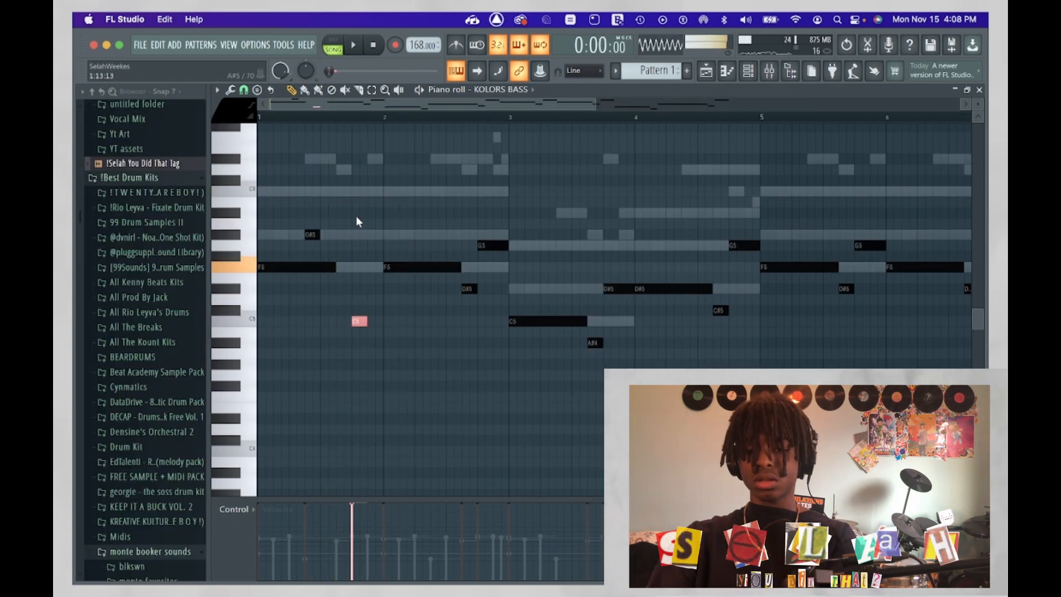
super+click(502, 183)
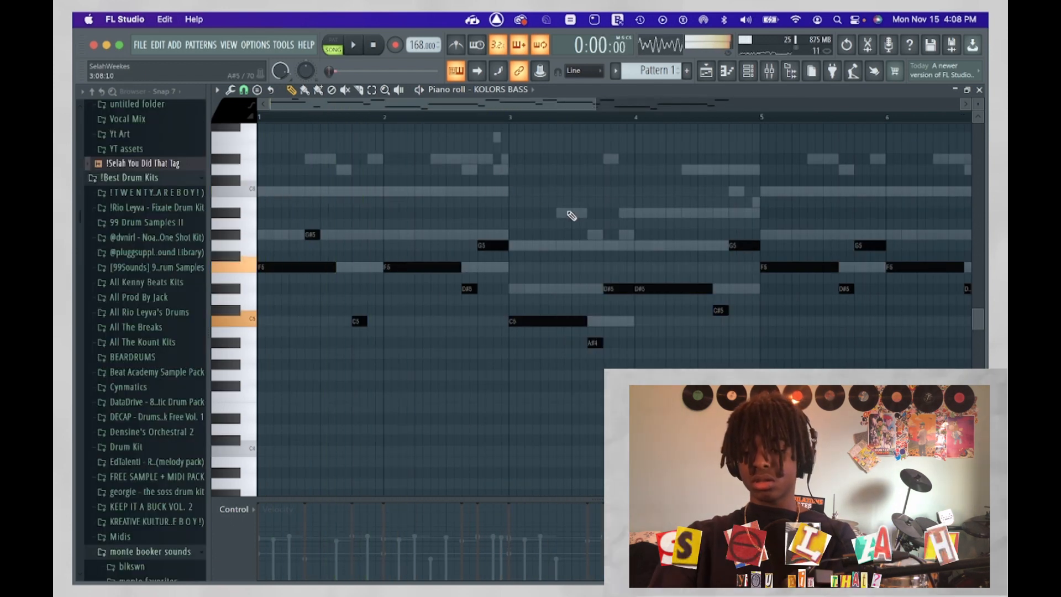
key(space)
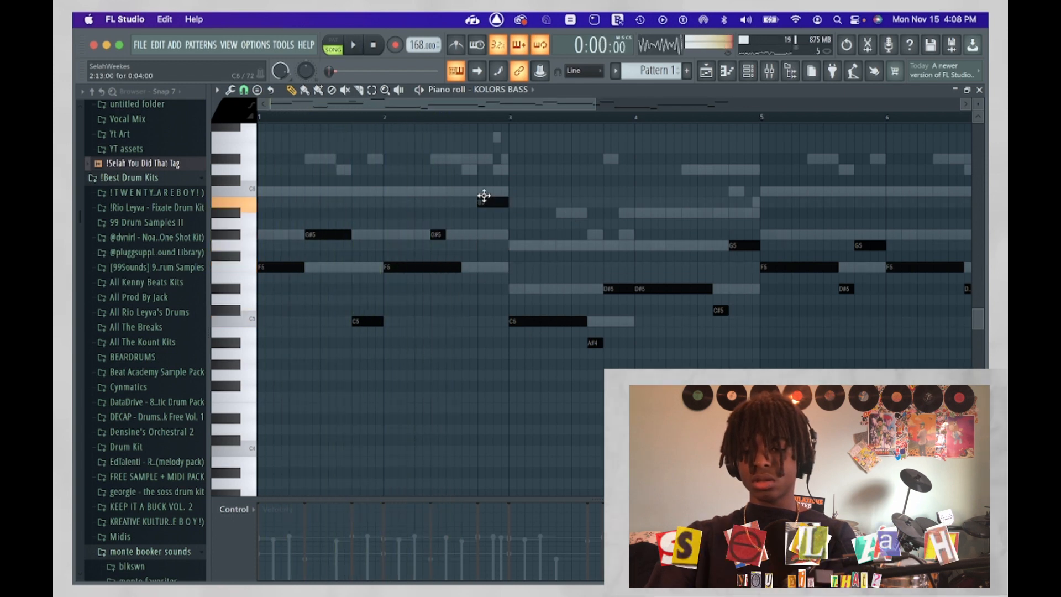
key(space)
click(584, 234)
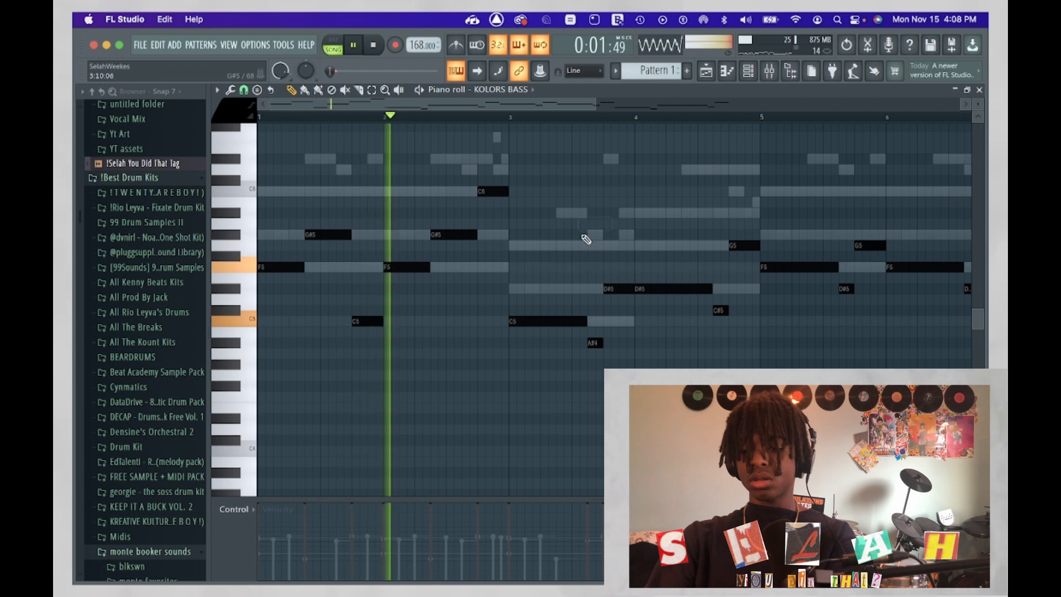
right_click(586, 233)
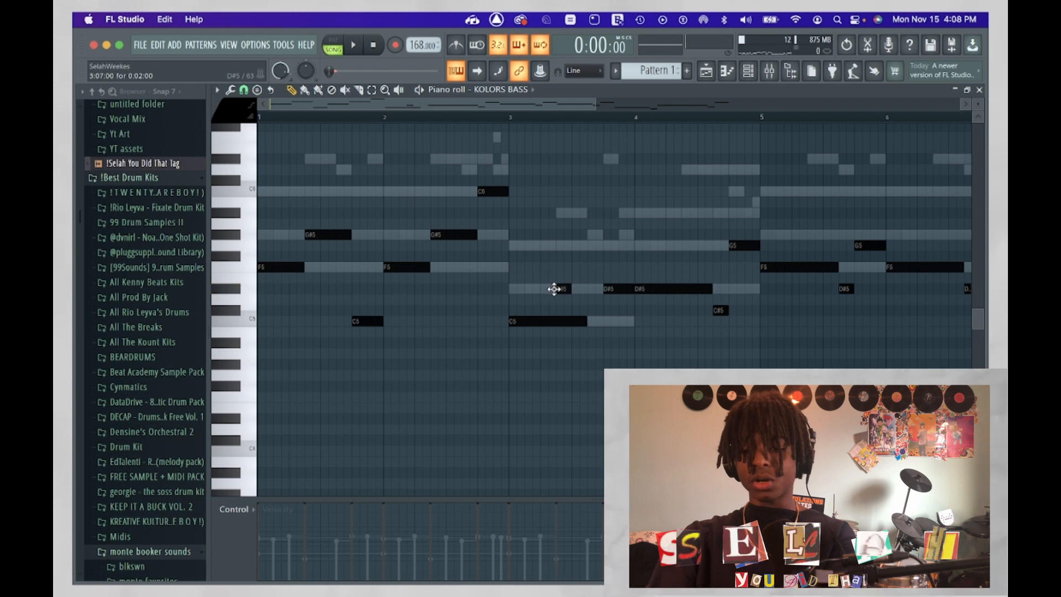
- Shape bass bars 3 and 4 as C5, D#5, G4 and D#5, G5, A#5, and duplicate bars 1 to 4 over bars 5 to 8
key(space)
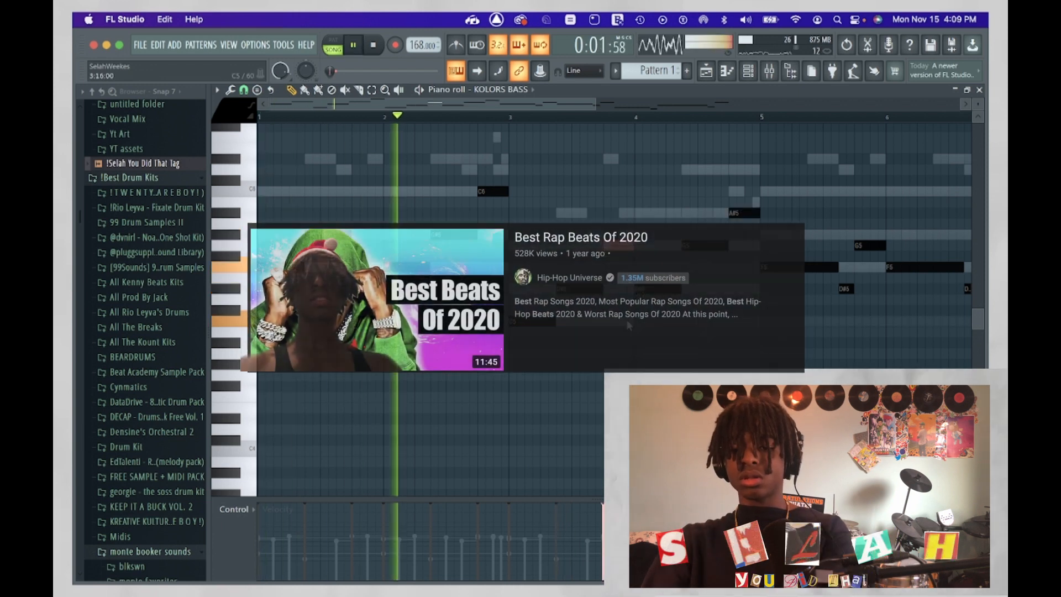
key(super+Down)
scroll(629, 326, down, 3)
super+click(900, 384)
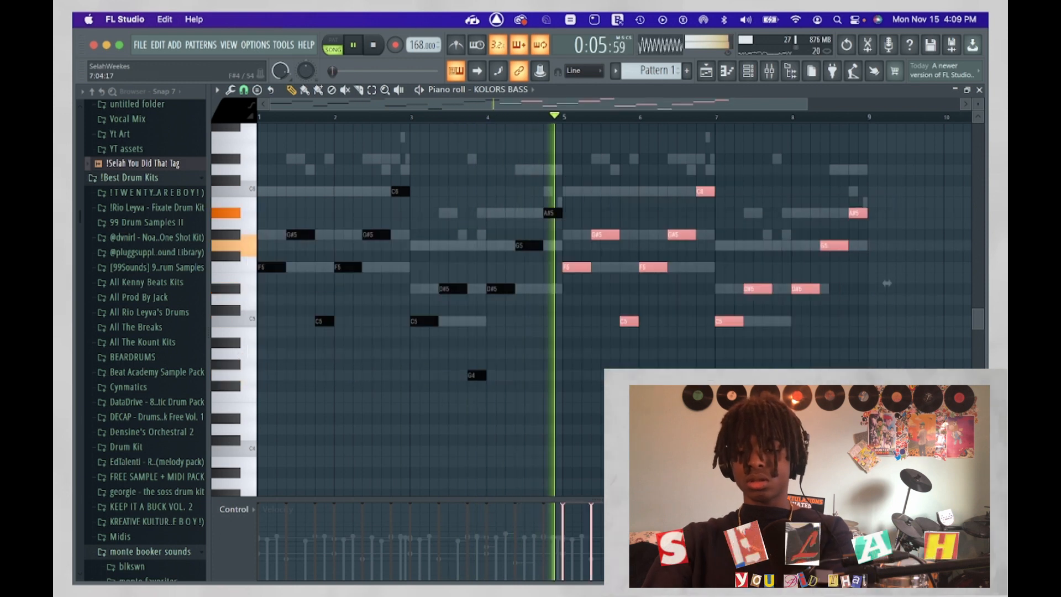
- Raise the last bass note of bar 7 one octave to G5 and leave the bass notes for the channel rack
scroll(733, 386, down, 1)
drag(820, 412, 603, 403)
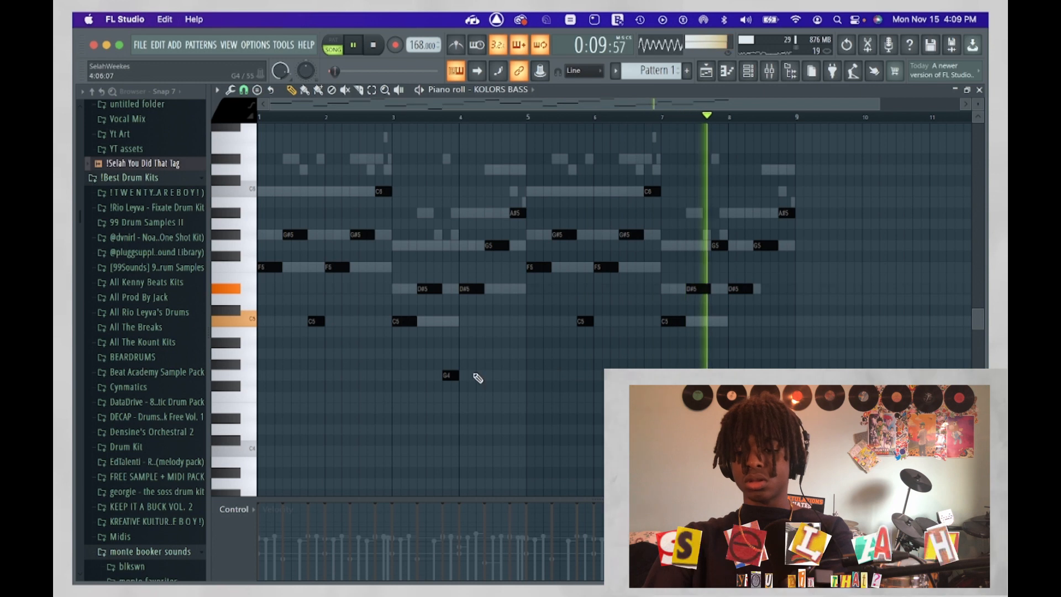
click(524, 429)
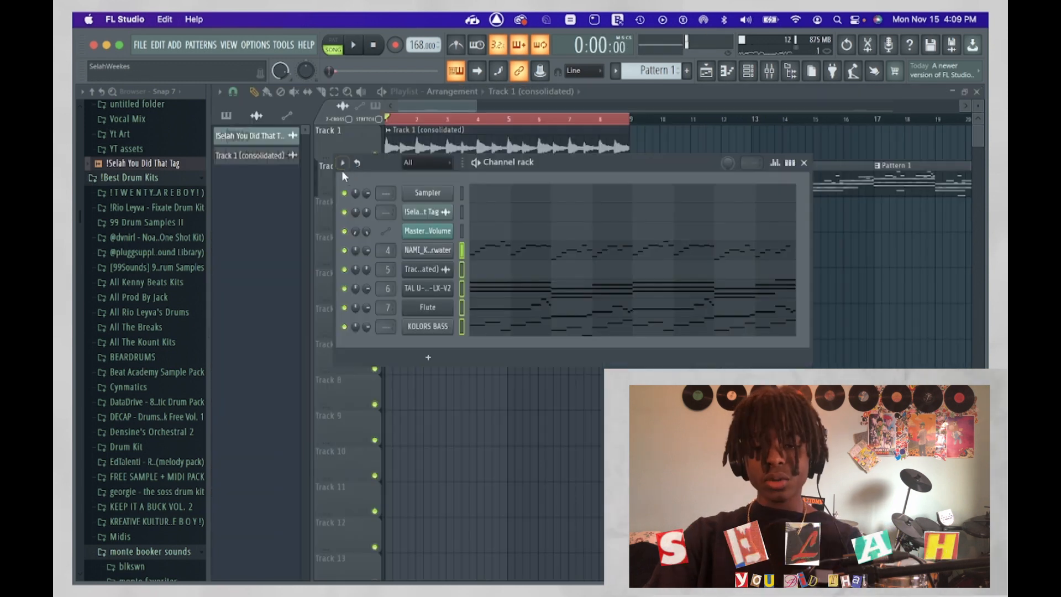
- Transpose the selected instrument channels down two semitones and adjust the Track 1 (consolidated) audio's pitch to match
click(343, 163)
click(406, 304)
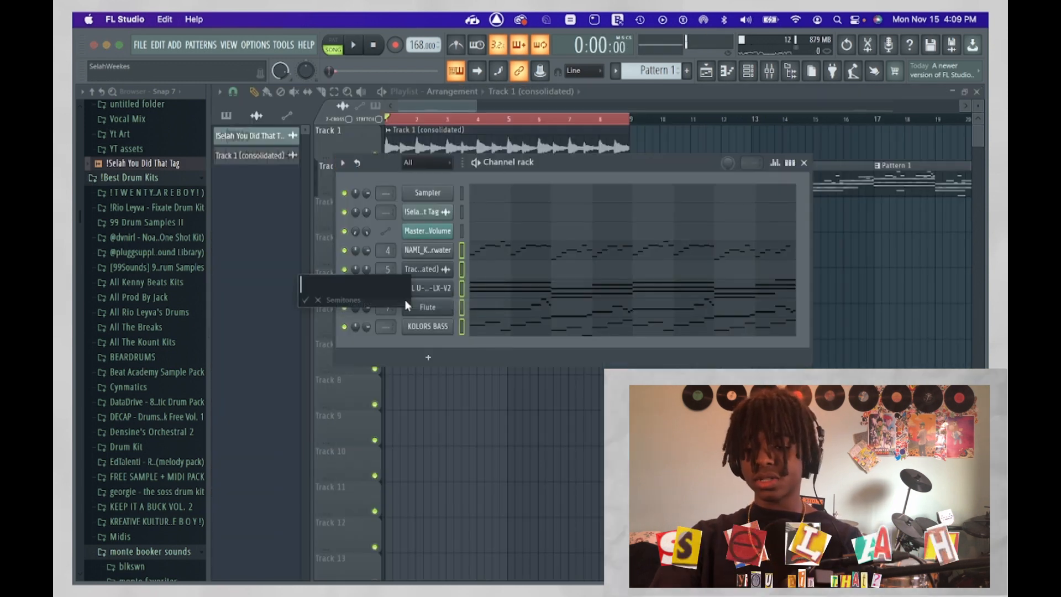
key(Return)
key(space)
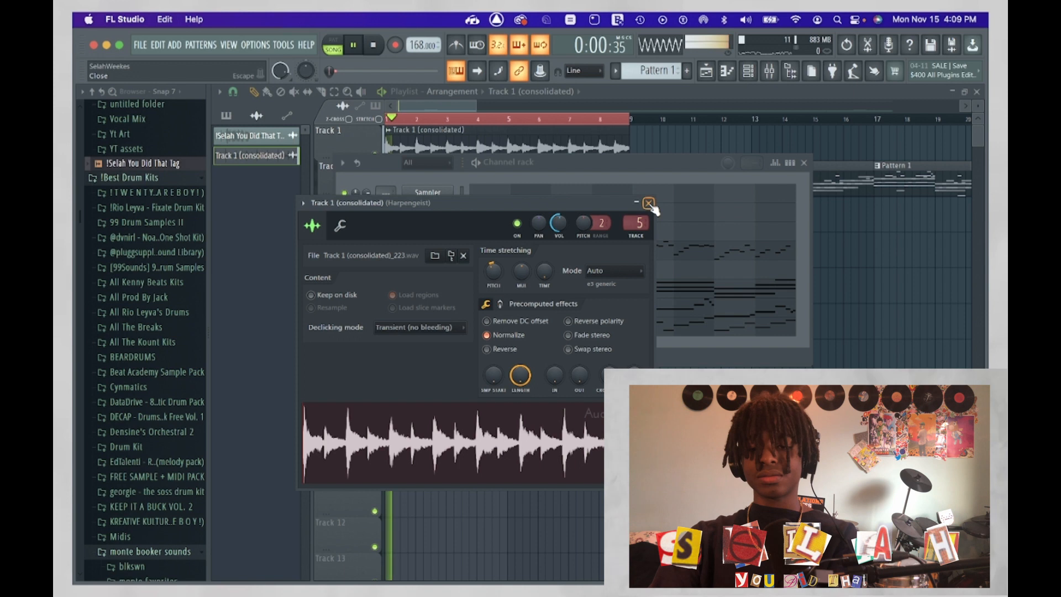
click(651, 205)
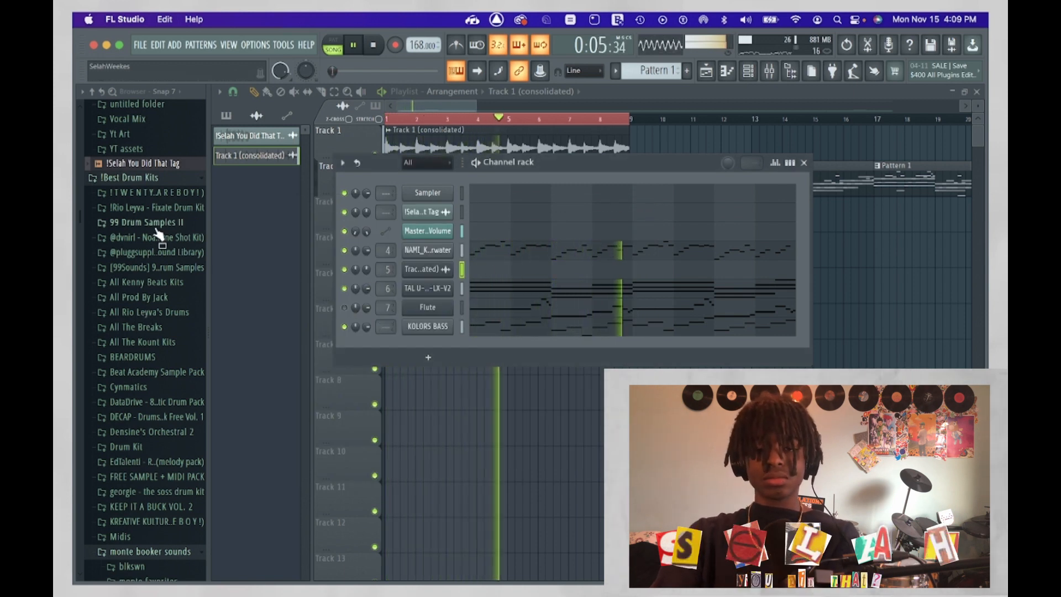
scroll(170, 367, down, 3)
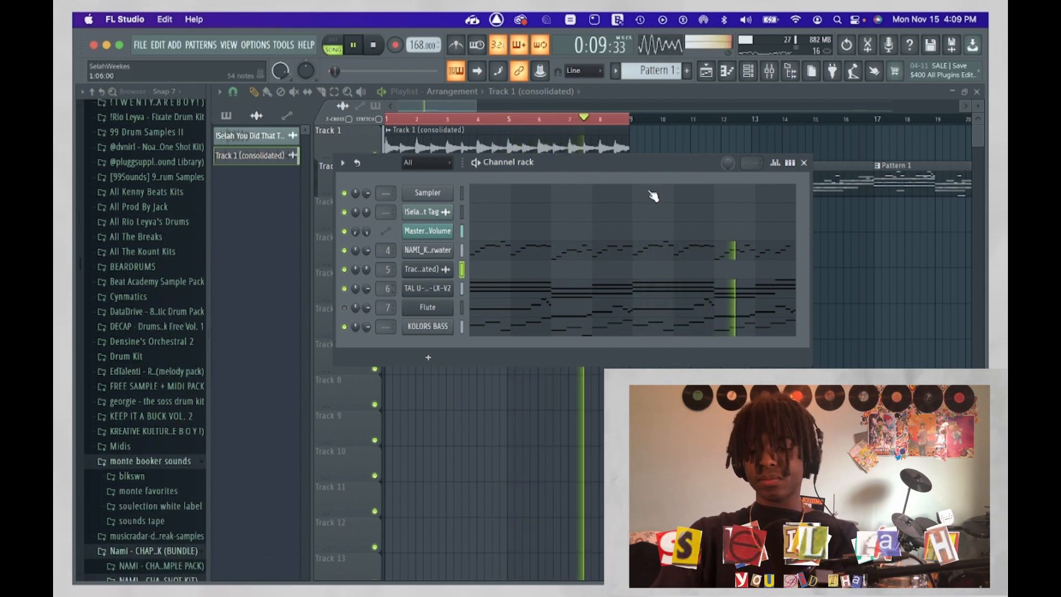
- Open the kalimba notes, show note pan, and pan the notes in bars 1, 3, 5 and 7 to one side
click(491, 248)
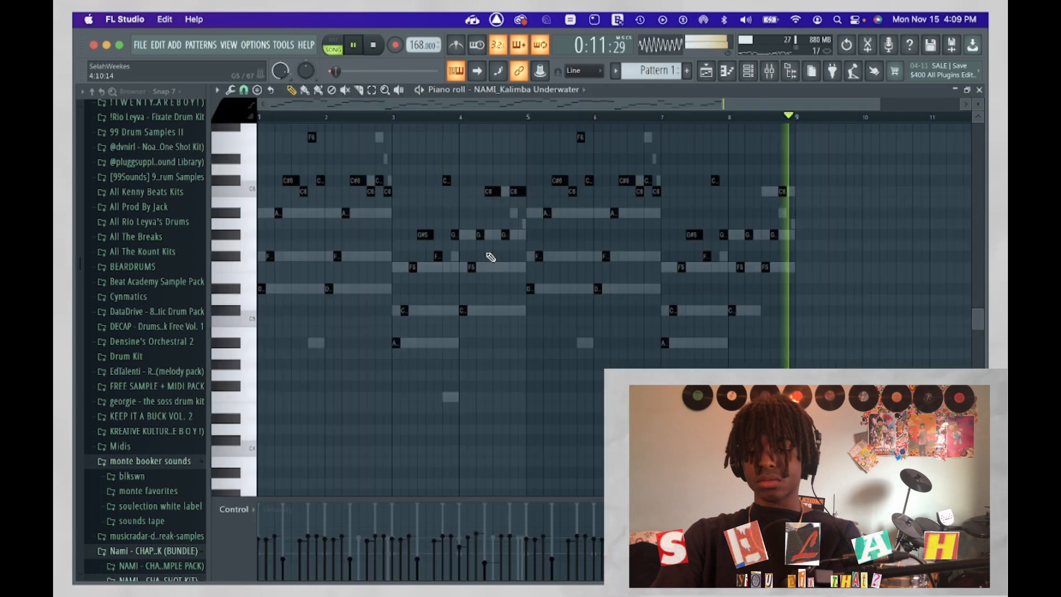
key(space)
click(240, 517)
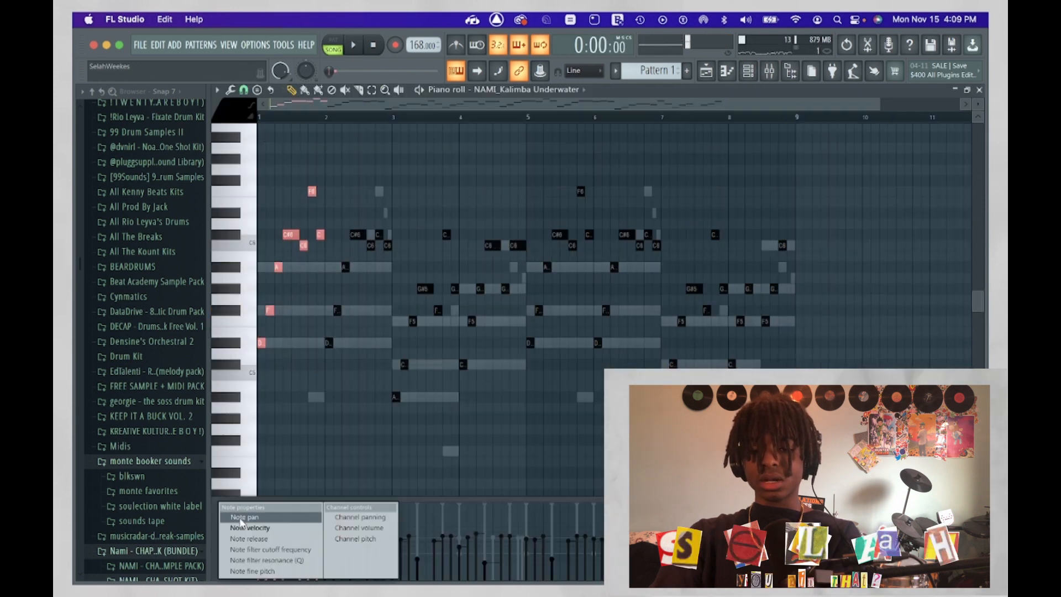
click(243, 519)
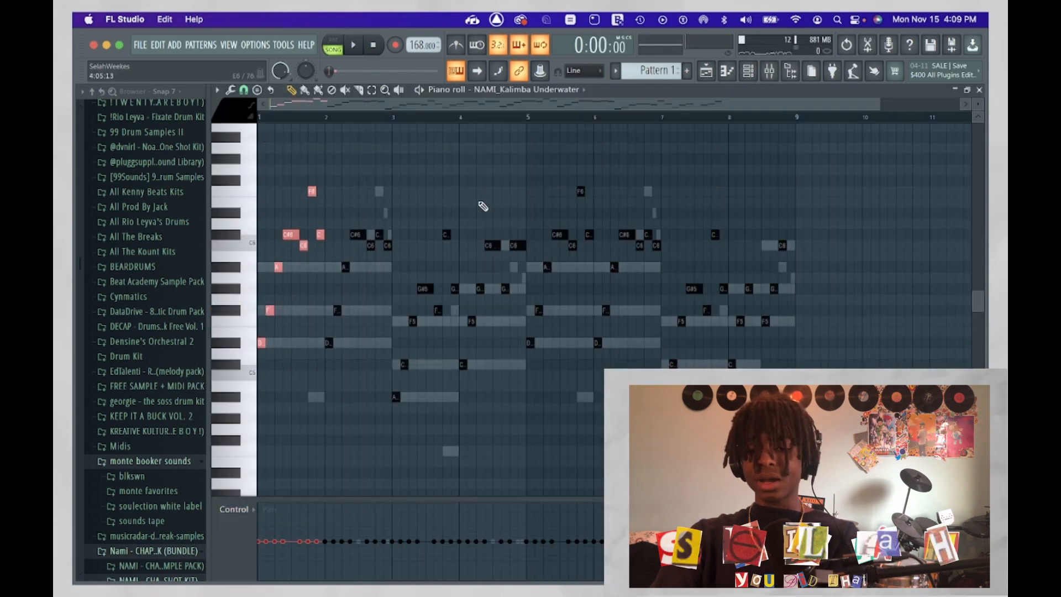
drag(431, 354, 398, 434)
drag(590, 165, 532, 380)
drag(727, 210, 664, 382)
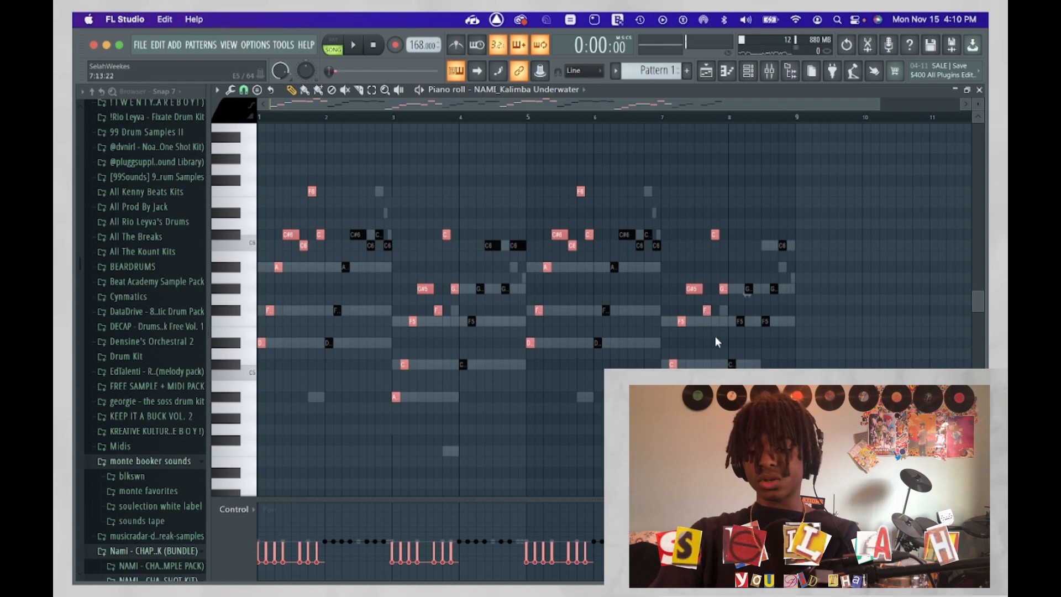
- Undo the last pan decrease, raise the pan of all kalimba notes so odd and even bars sit on opposite sides, and audition the result
key(ctrl+z)
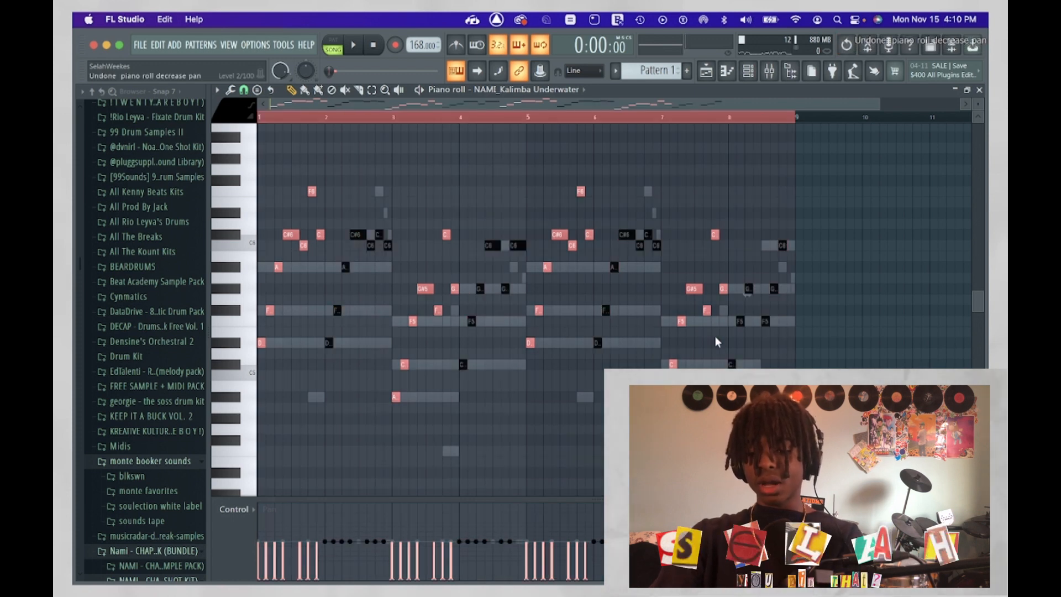
key(ctrl+a)
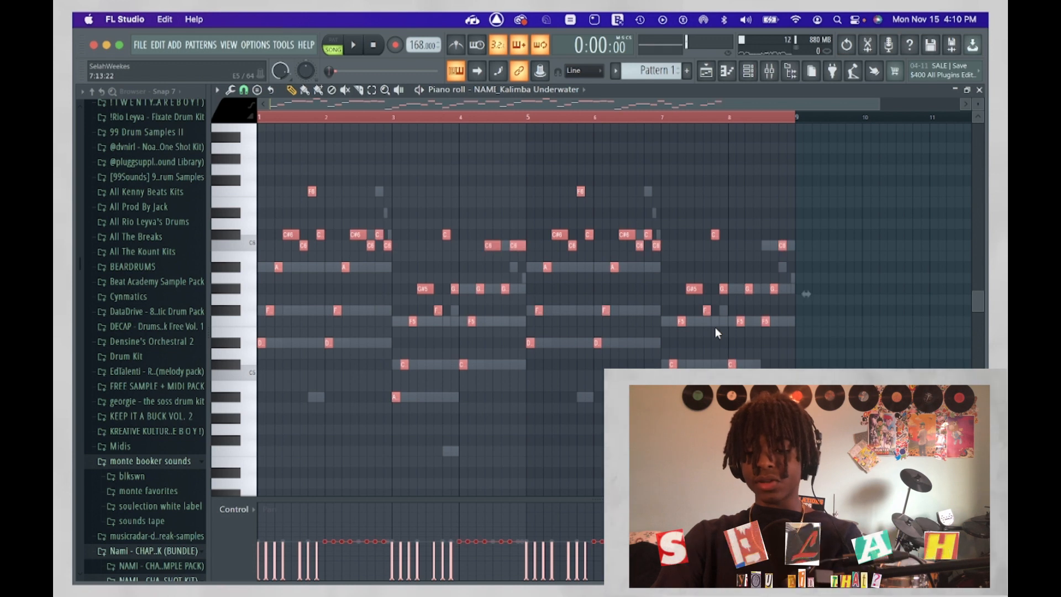
scroll(715, 327, up, 10)
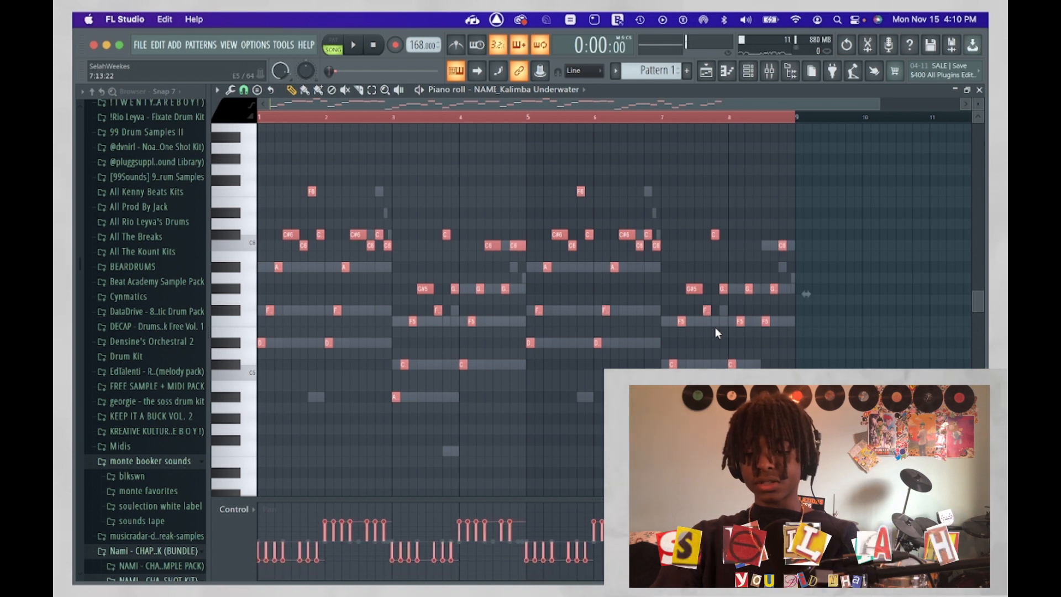
key(space)
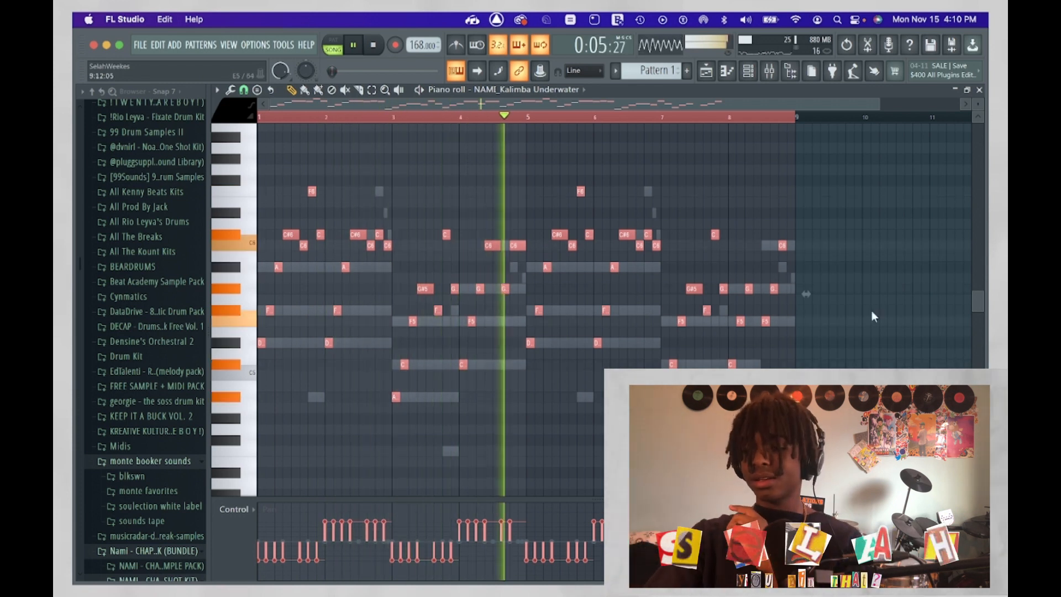
- Unmute KOLORS BASS in the channel rack and assign it to mixer track 8
click(980, 91)
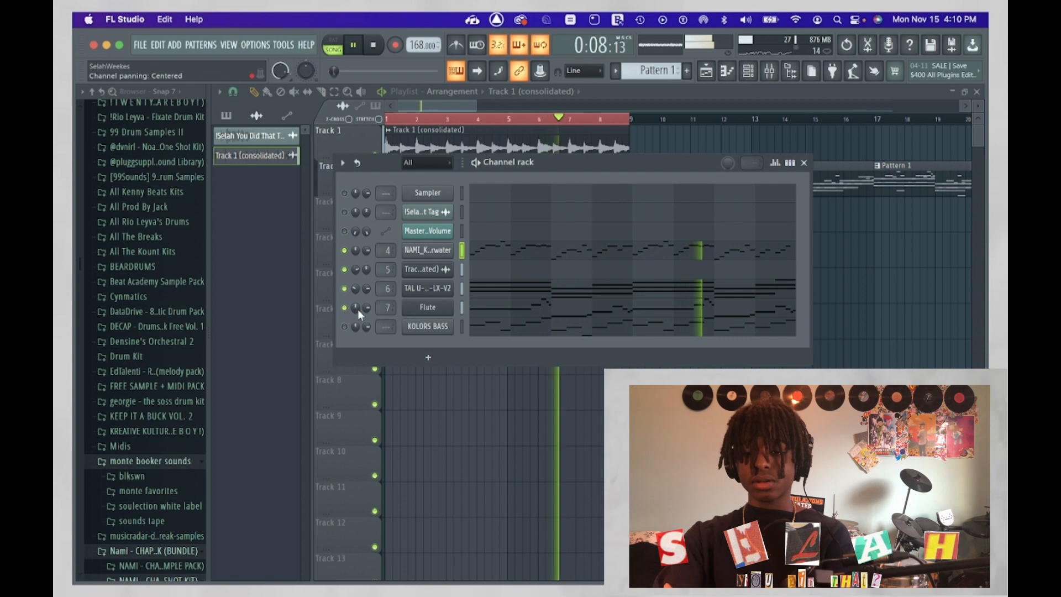
click(345, 327)
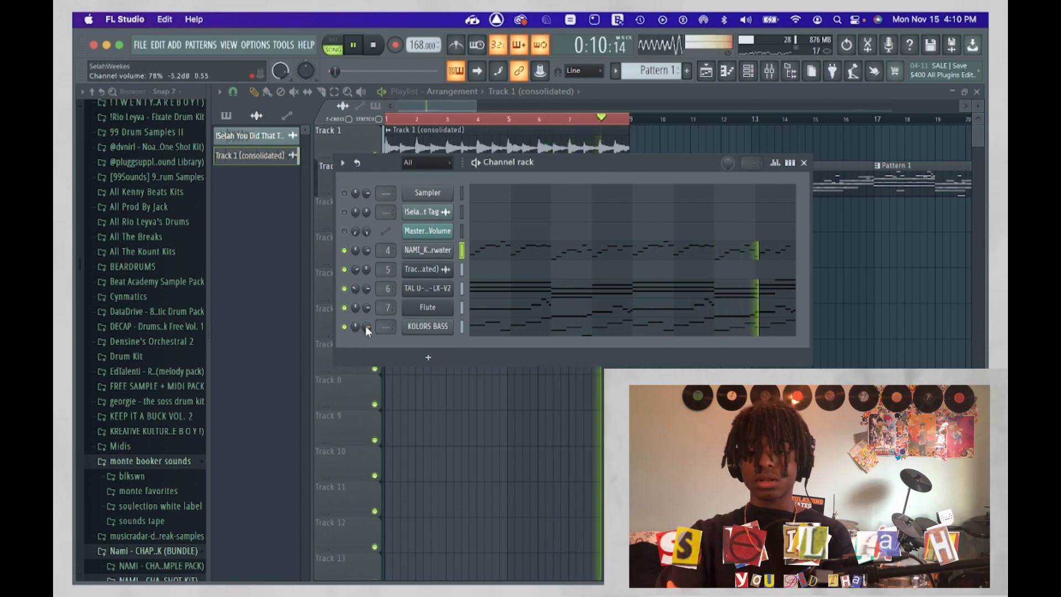
key(space)
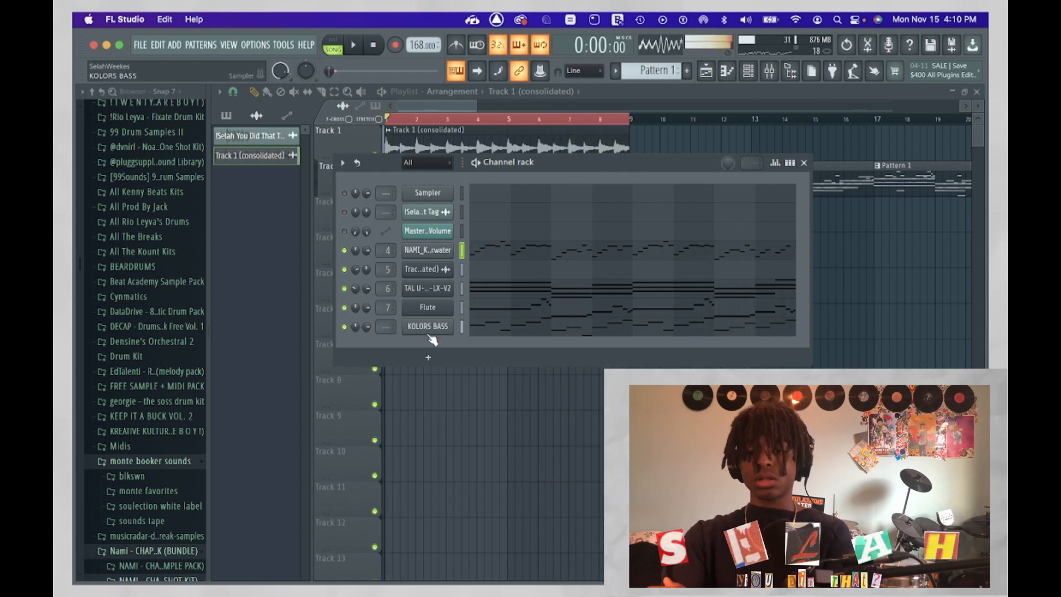
click(435, 330)
click(307, 194)
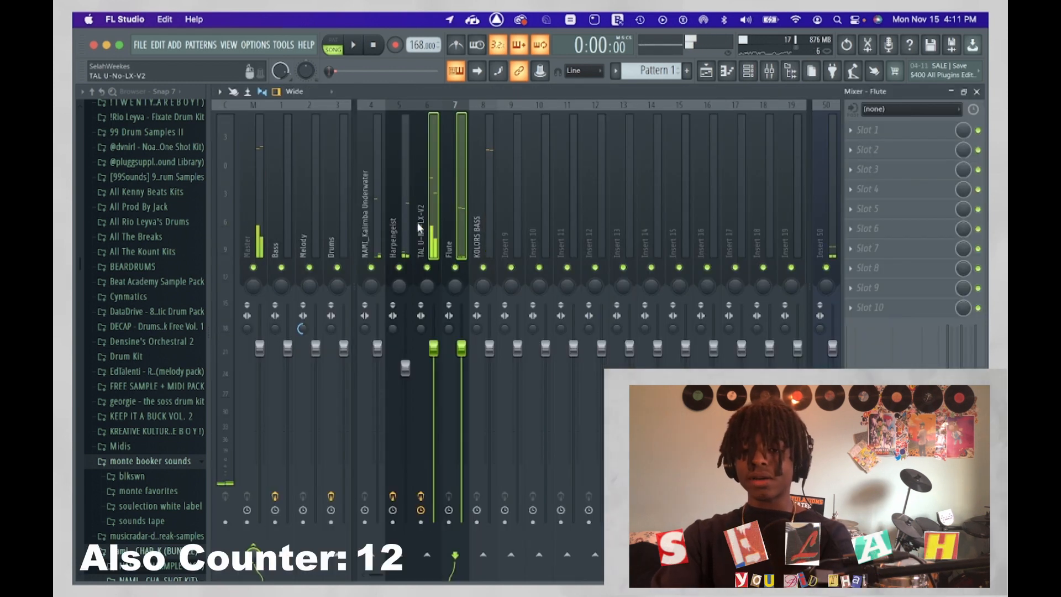
- Route the kalimba, Harpengeist, TAL U-No-LX and flute mixer tracks to the Melody track only
ctrl+click(363, 250)
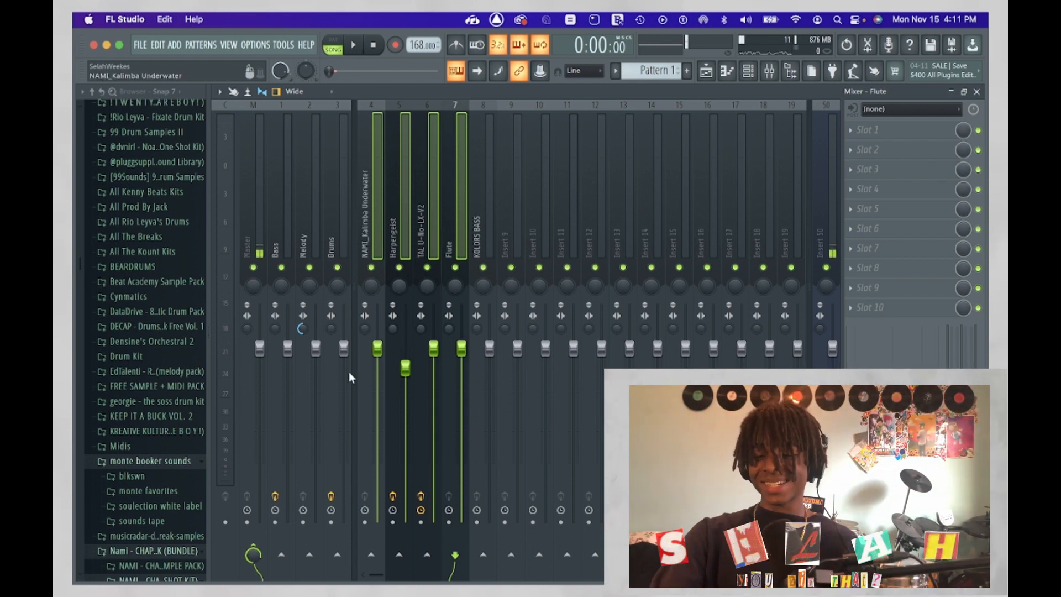
right_click(313, 554)
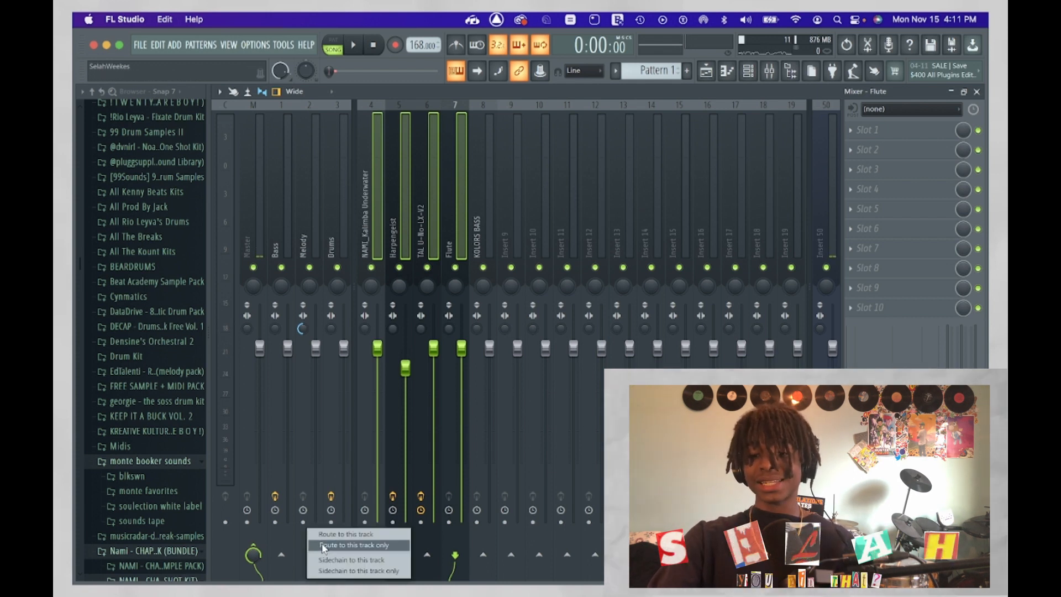
click(323, 545)
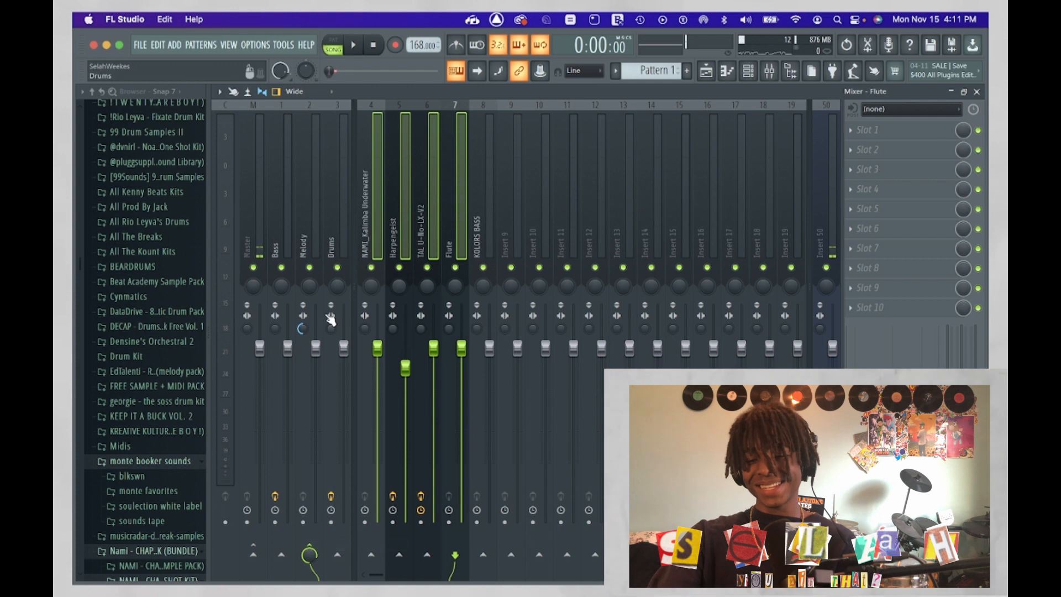
- Insert FF Pro-Q 3 on the Melody track with a 48 dB/oct low cut at about 82 Hz, and close the mixer
click(310, 227)
click(871, 128)
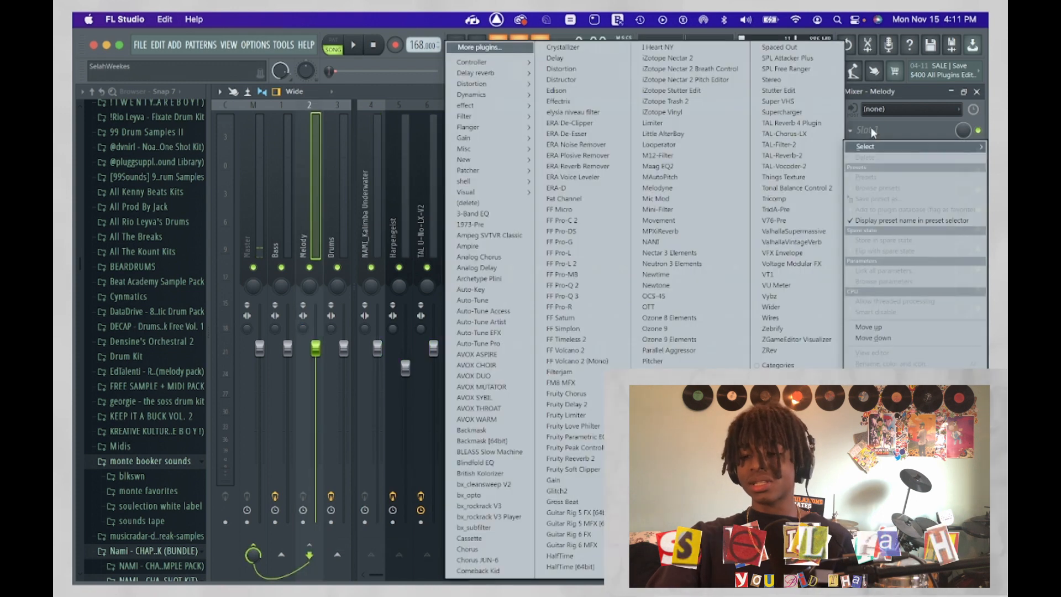
click(584, 296)
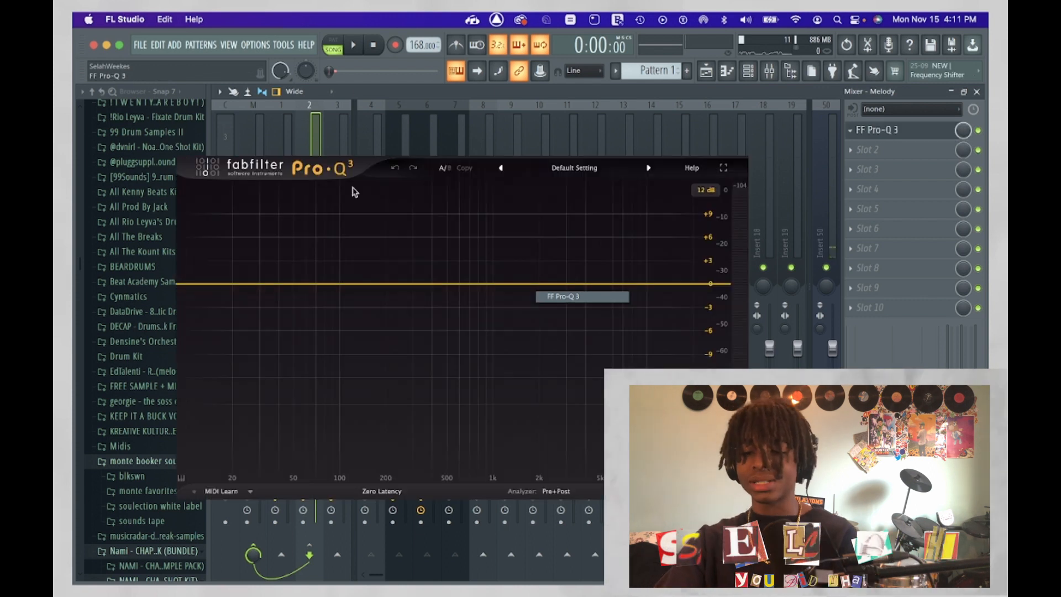
drag(211, 284, 211, 331)
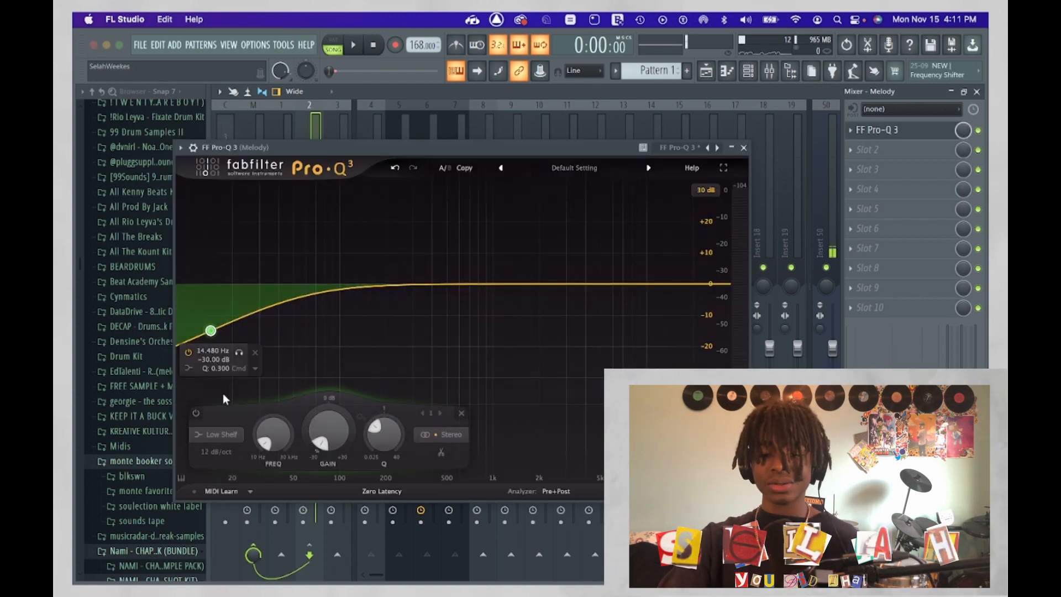
click(220, 433)
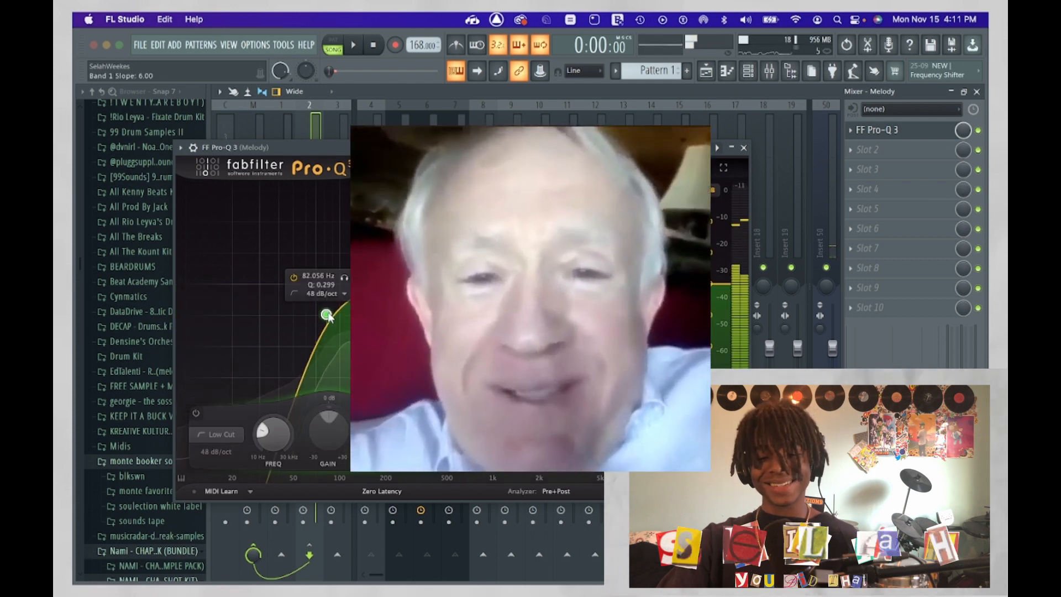
key(space)
click(743, 148)
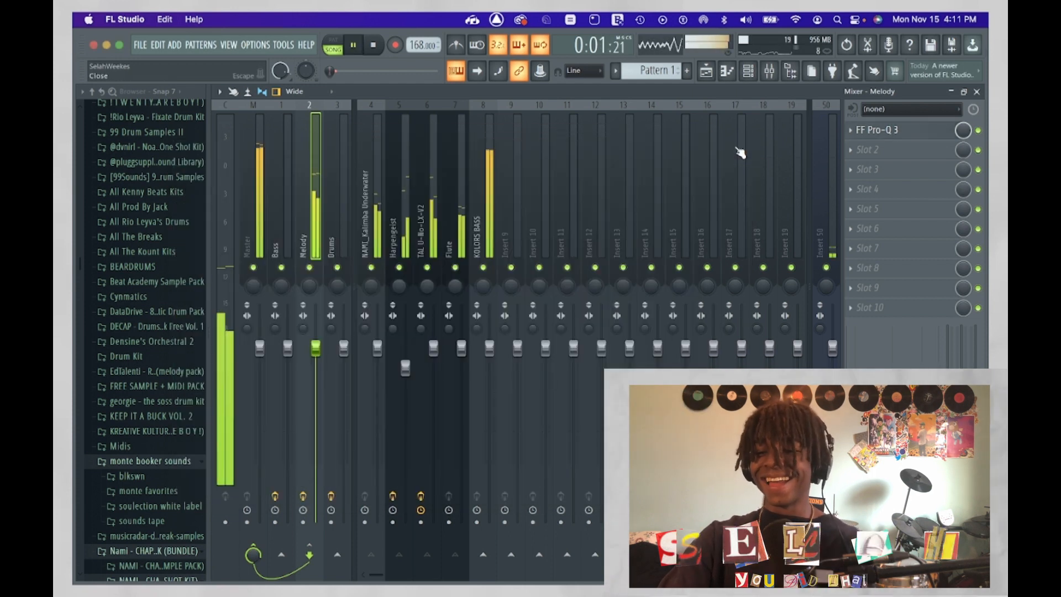
click(978, 92)
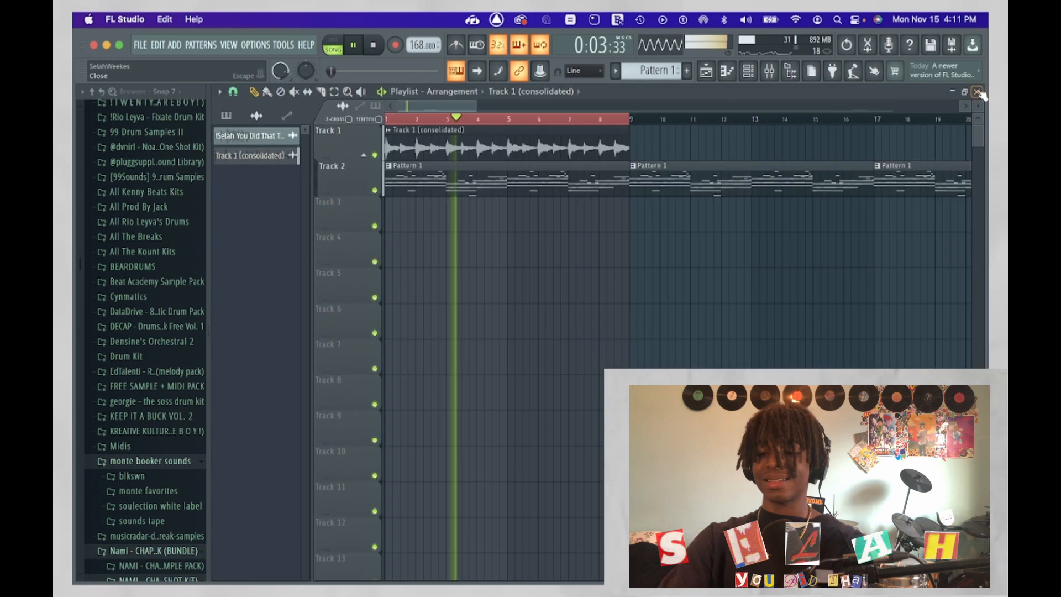
- Open the channel rack with playback stopped and locate the monte booker sounds folder in the sample browser
click(748, 71)
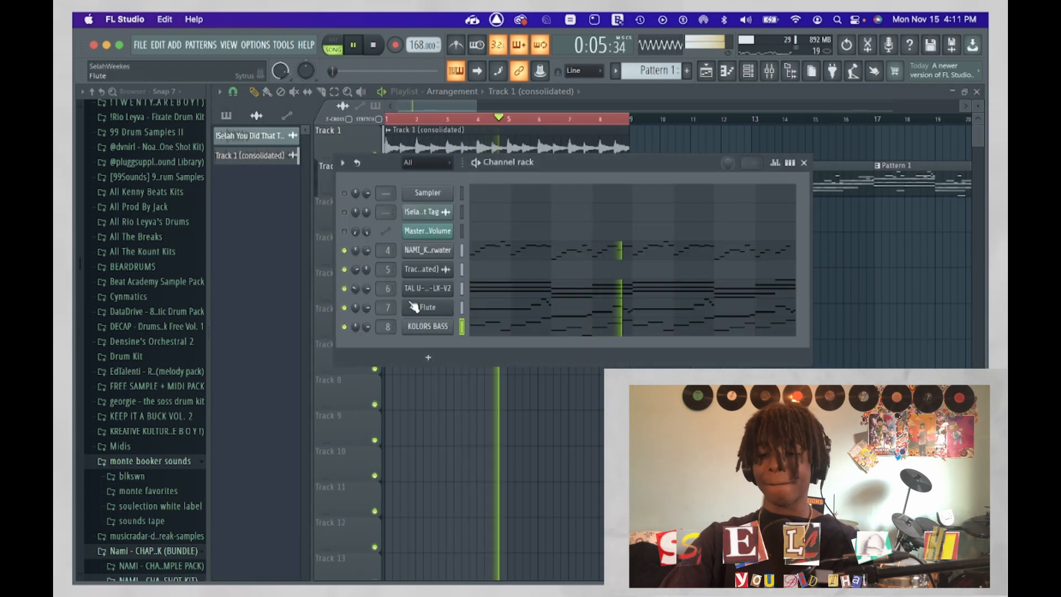
key(space)
scroll(155, 354, up, 2)
scroll(116, 453, down, 4)
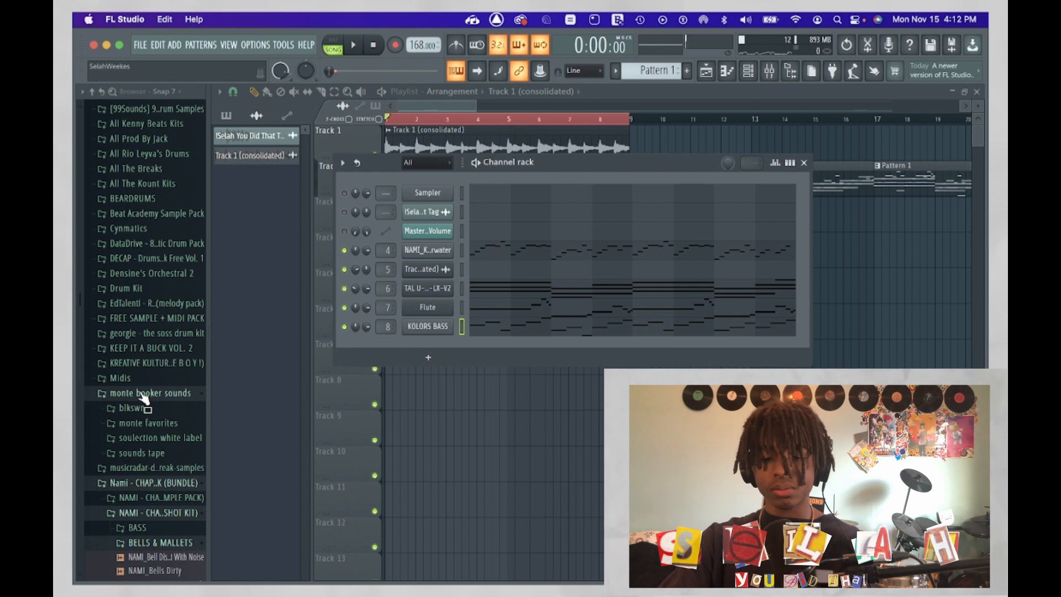
click(144, 393)
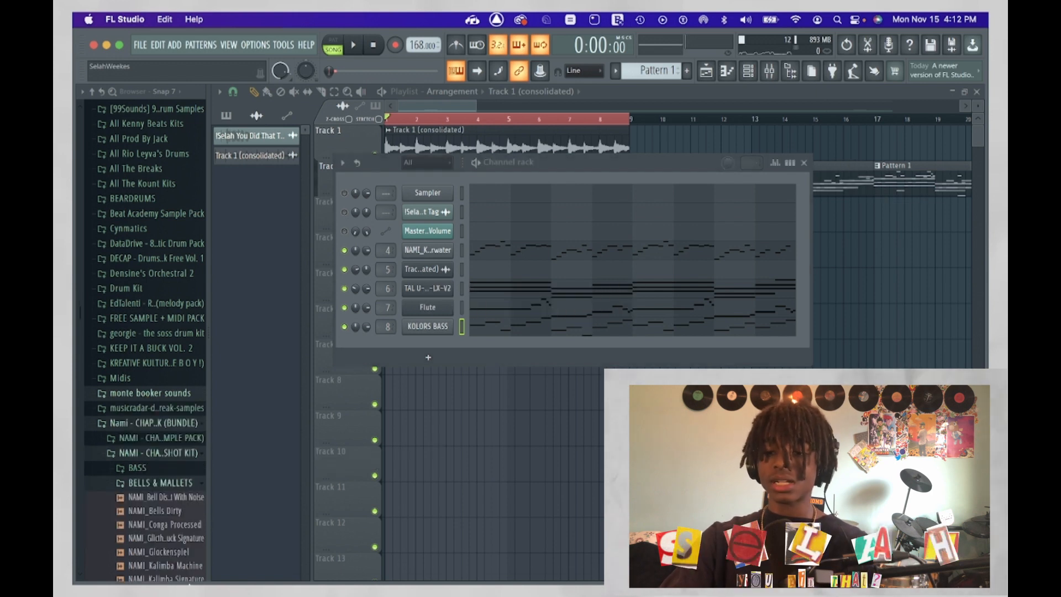
mouse_move(174, 572)
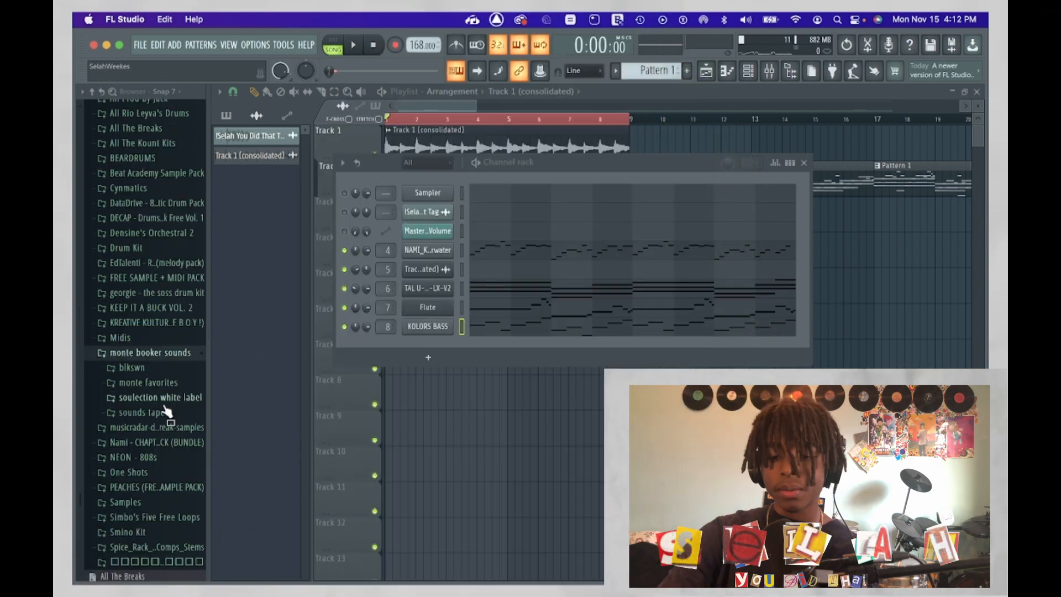
scroll(166, 387, down, 5)
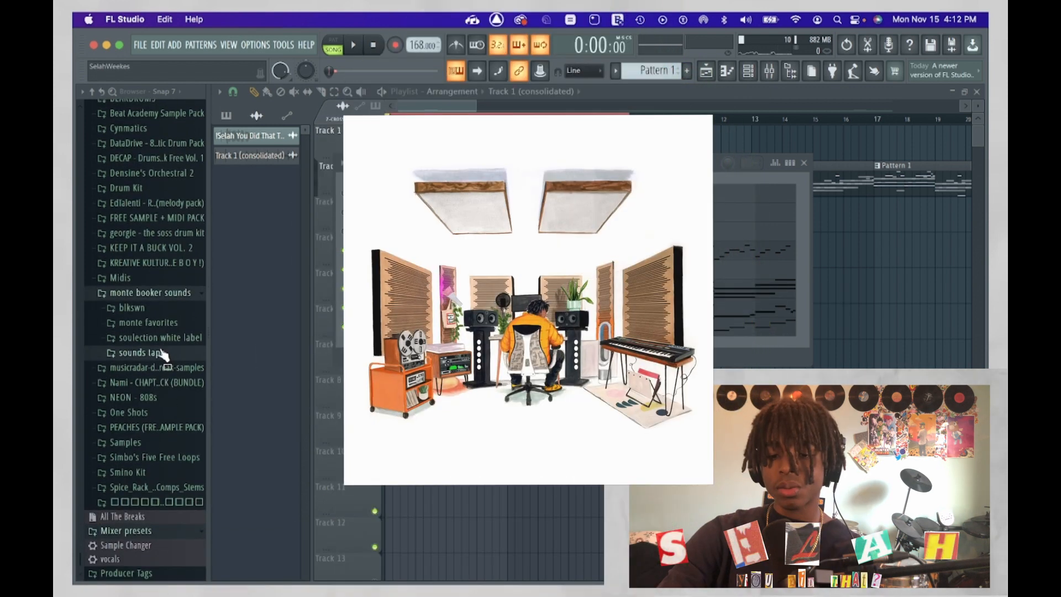
- Find FM CLAP in the fm folder of sounds tape, audition it, and add it to the channel rack
click(161, 353)
click(169, 382)
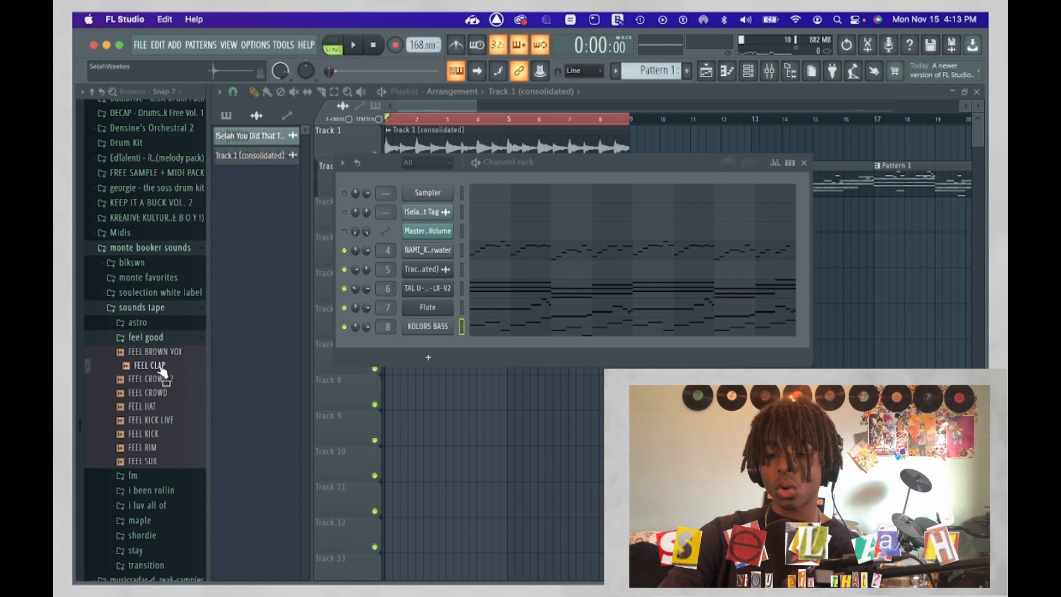
click(168, 339)
click(165, 353)
click(159, 394)
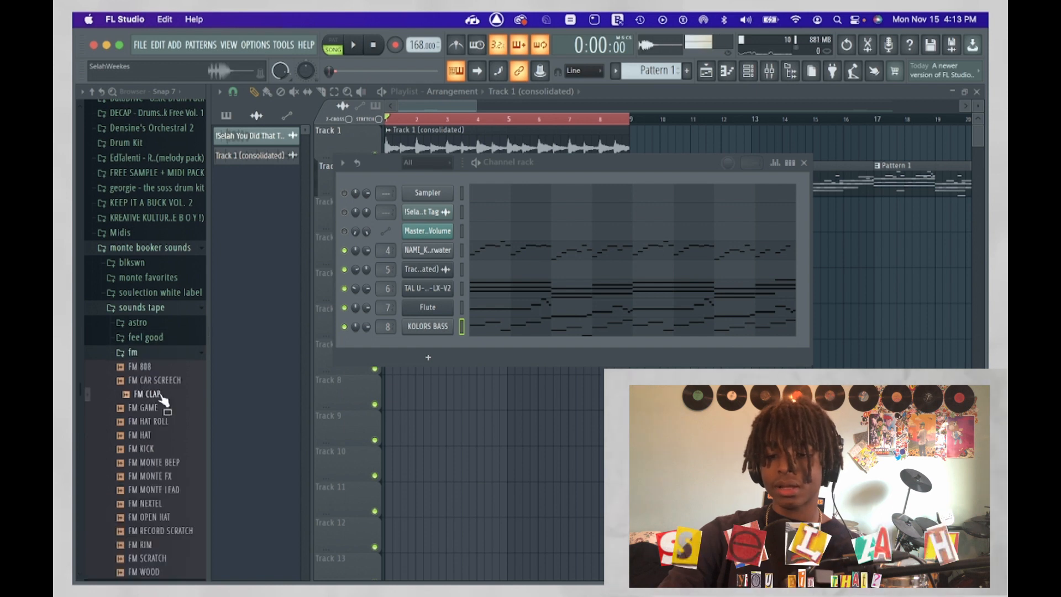
drag(173, 389, 427, 342)
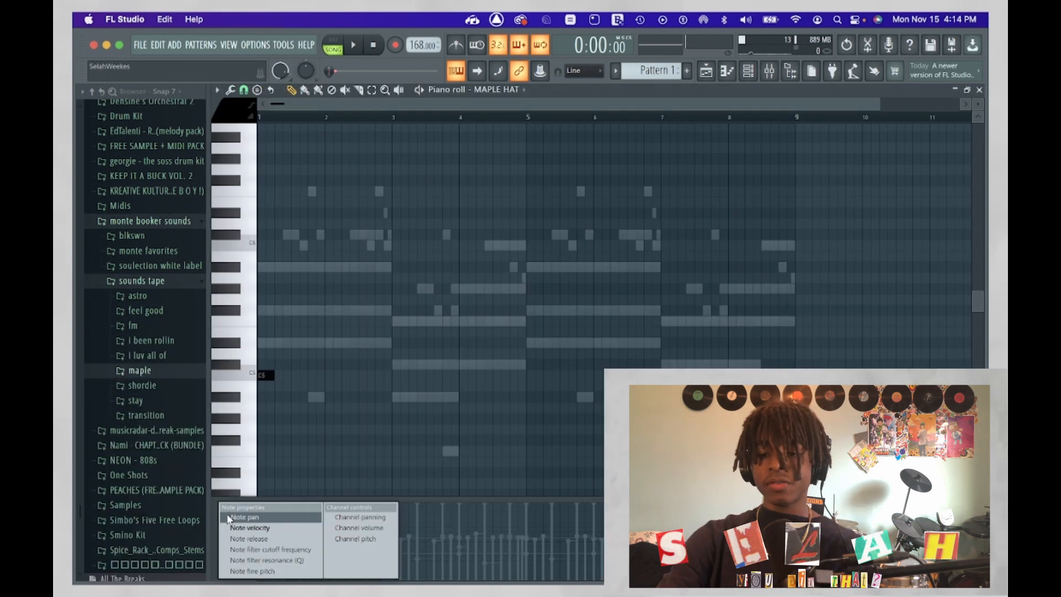
- Show note pan in the MAPLE HAT piano roll and clear the Aira Hat's existing first-bar C5 notes
click(239, 519)
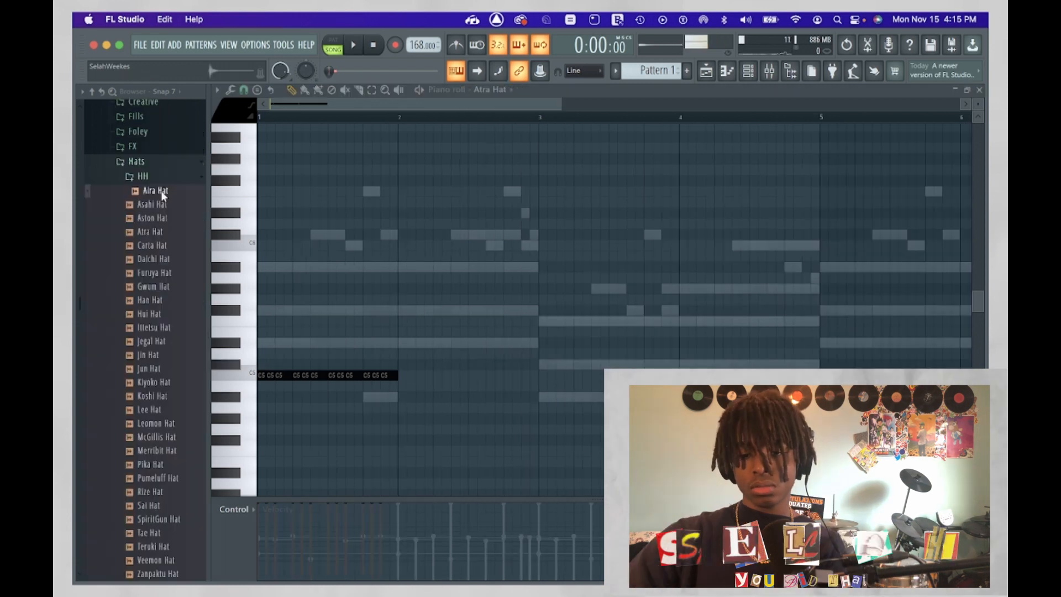
right_click(511, 256)
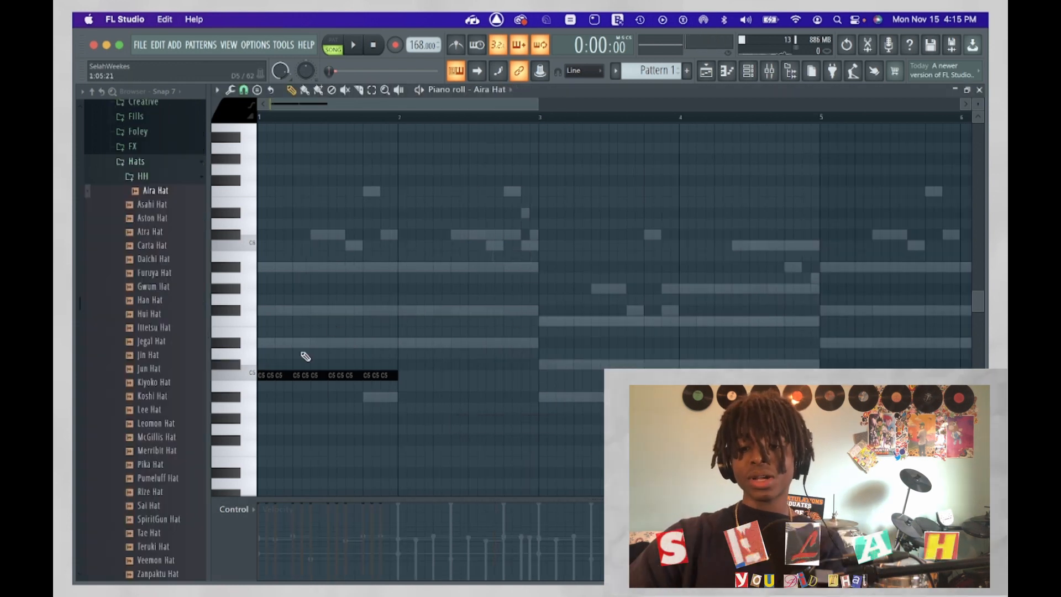
scroll(305, 357, up, 2)
drag(590, 400, 78, 374)
key(Delete)
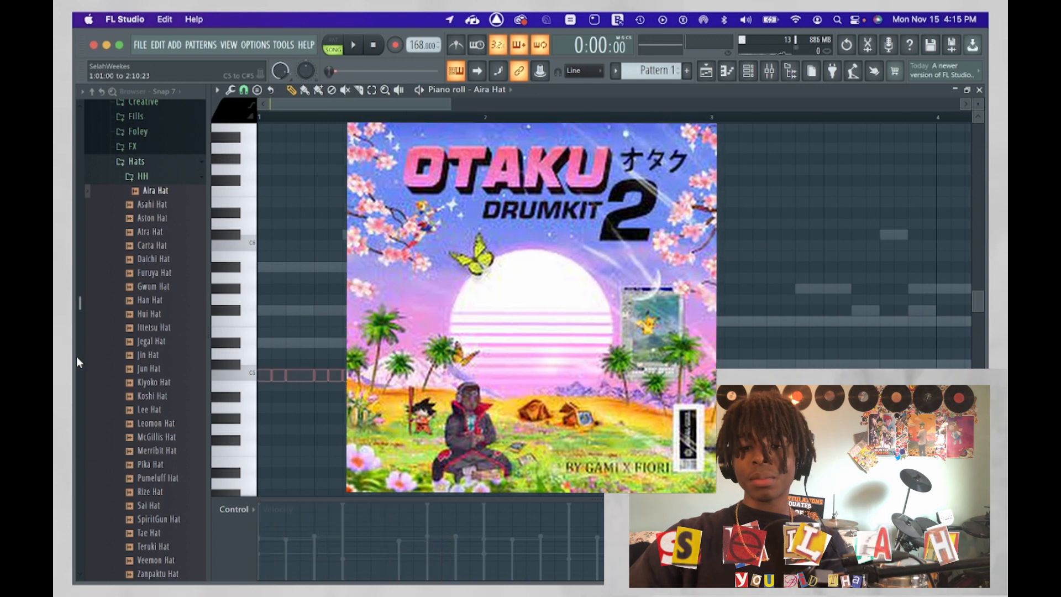
key(space)
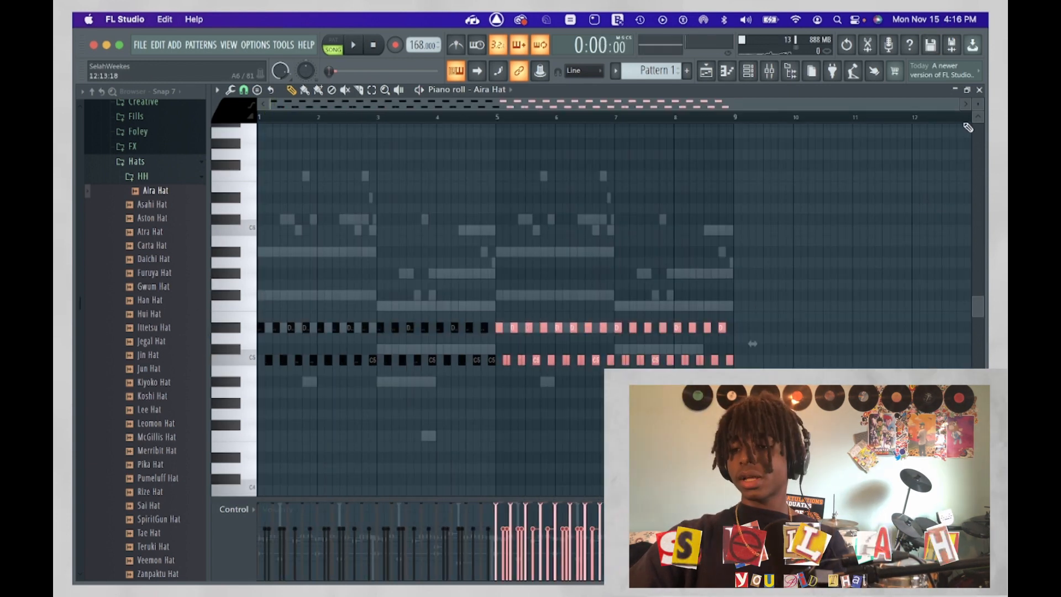
- Return to the channel rack, reopen the Aira Hat notes in the piano roll, and randomize them
click(980, 90)
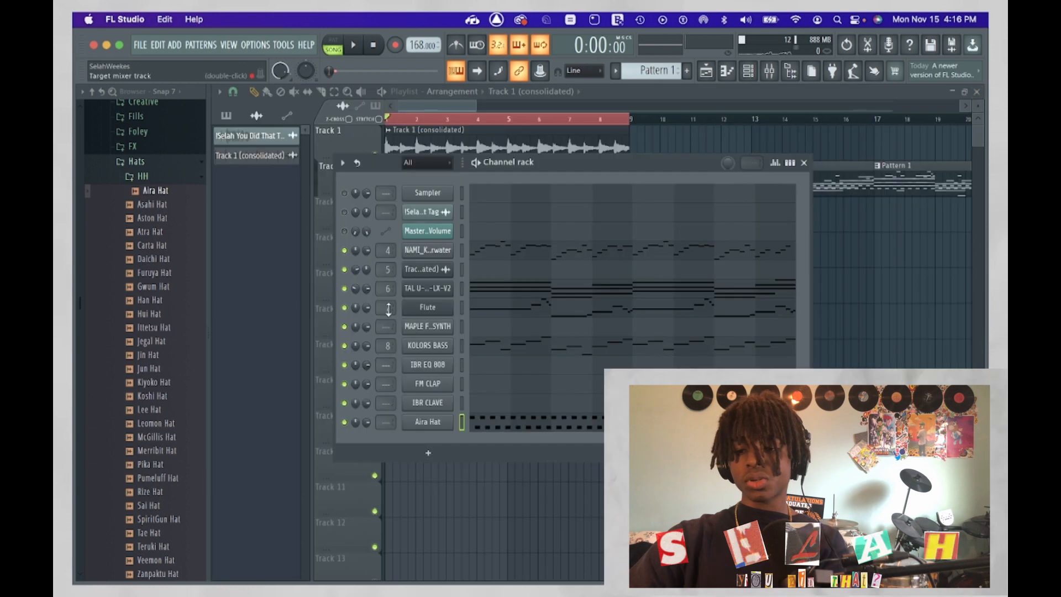
click(490, 386)
scroll(334, 313, up, 2)
click(981, 91)
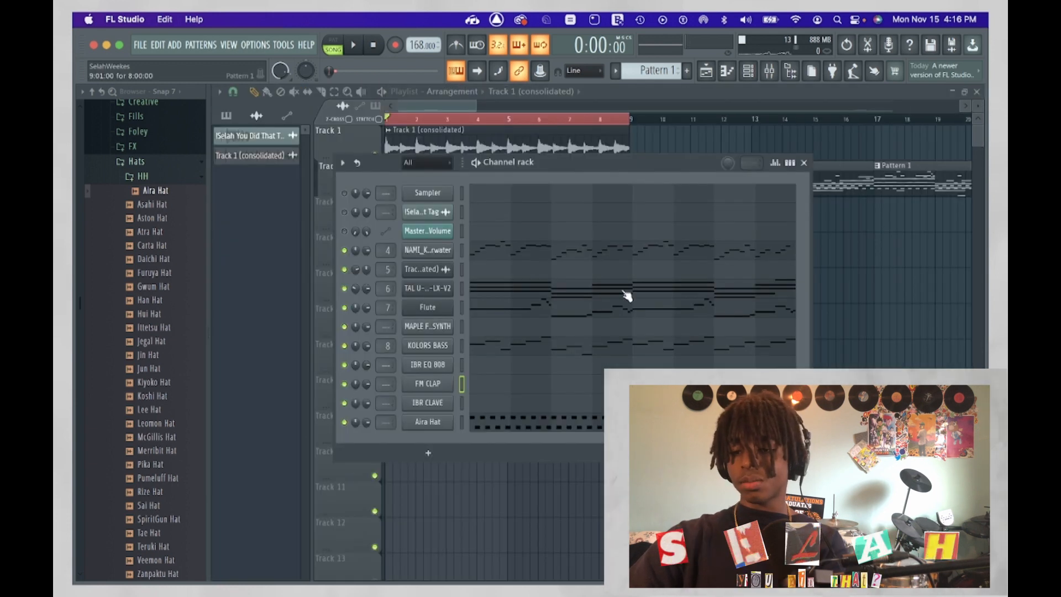
click(556, 423)
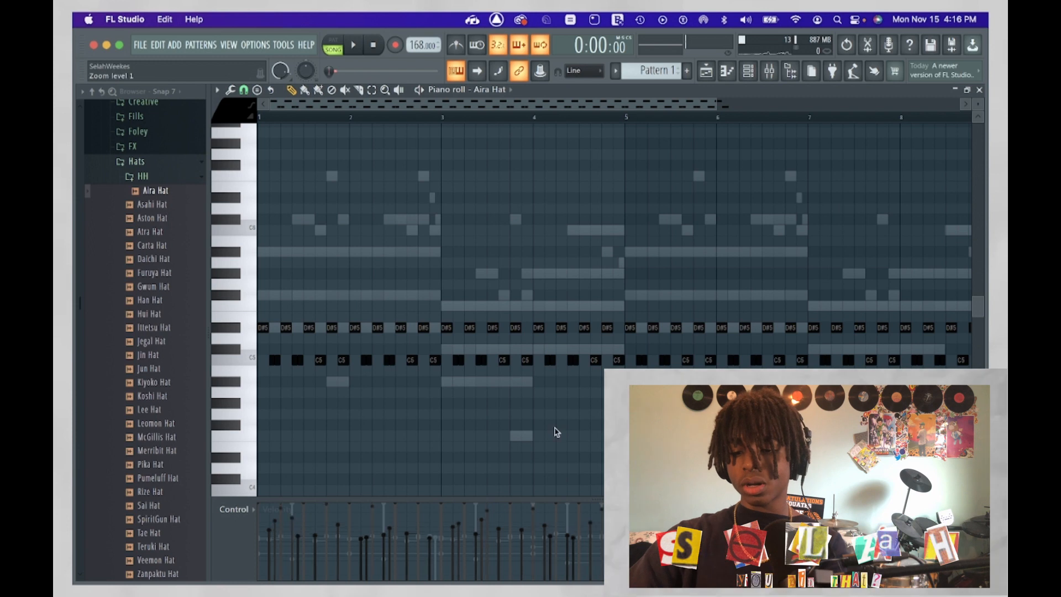
key(alt+r)
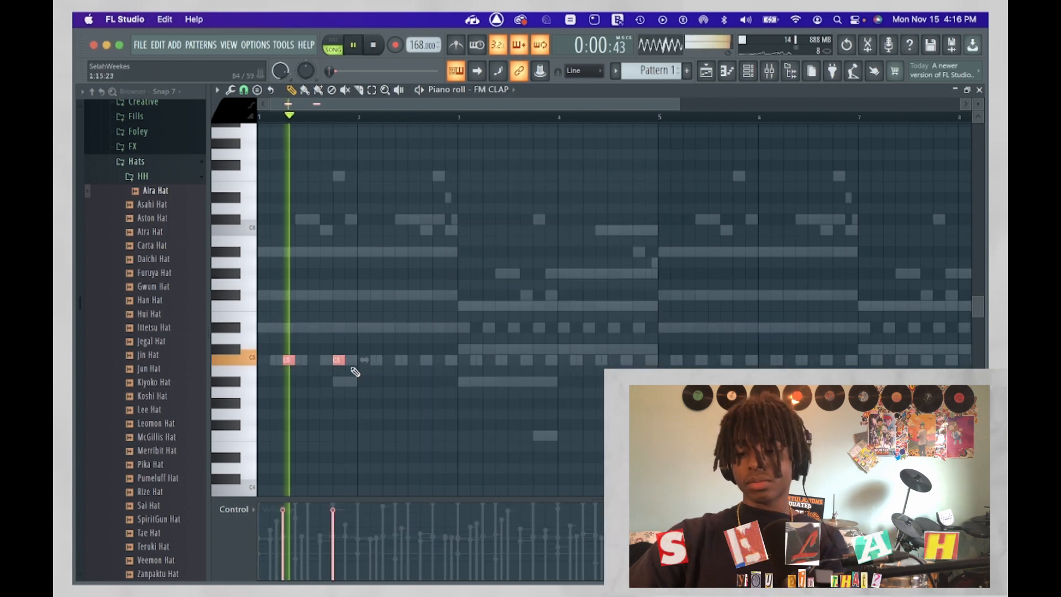
- Duplicate the FM CLAP C5 notes from bar 1 until they fill all eight bars, and collapse the Hats folder
drag(334, 362, 206, 377)
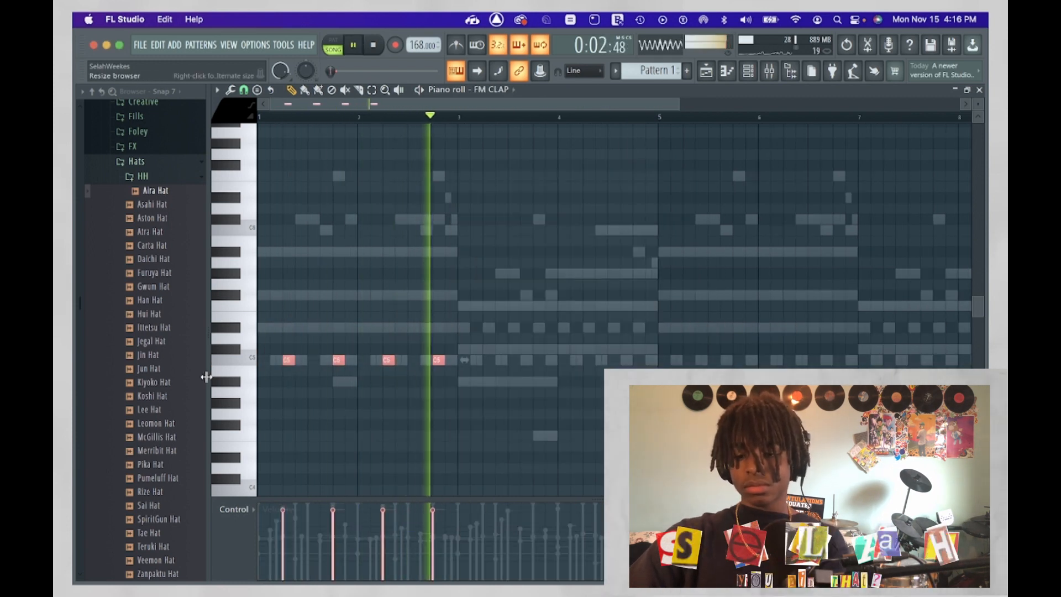
drag(289, 362, 488, 361)
scroll(488, 360, down, 3)
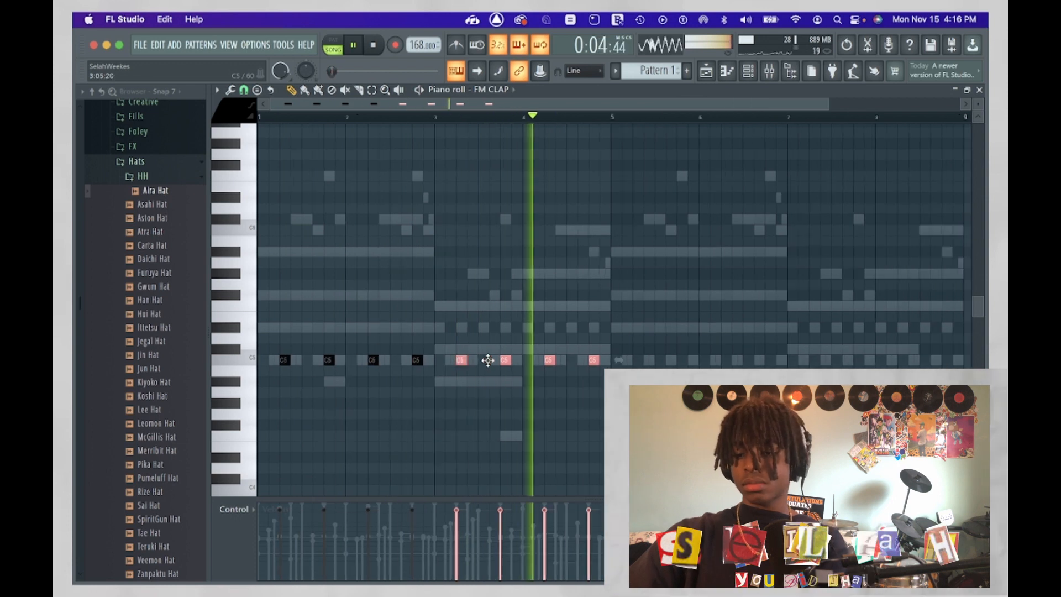
drag(605, 325, 138, 396)
key(ctrl+b)
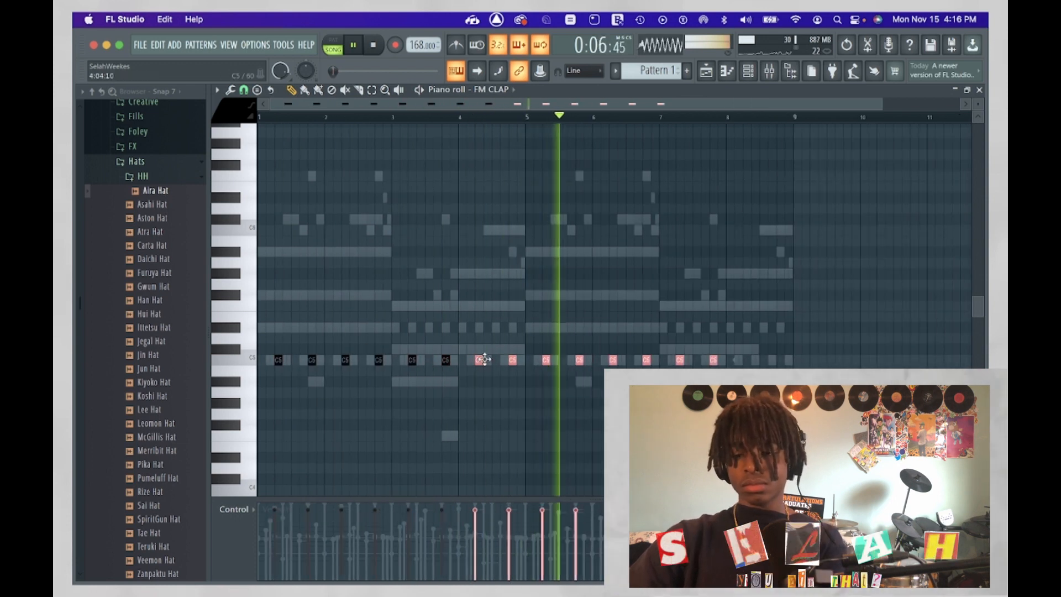
drag(846, 322, 78, 415)
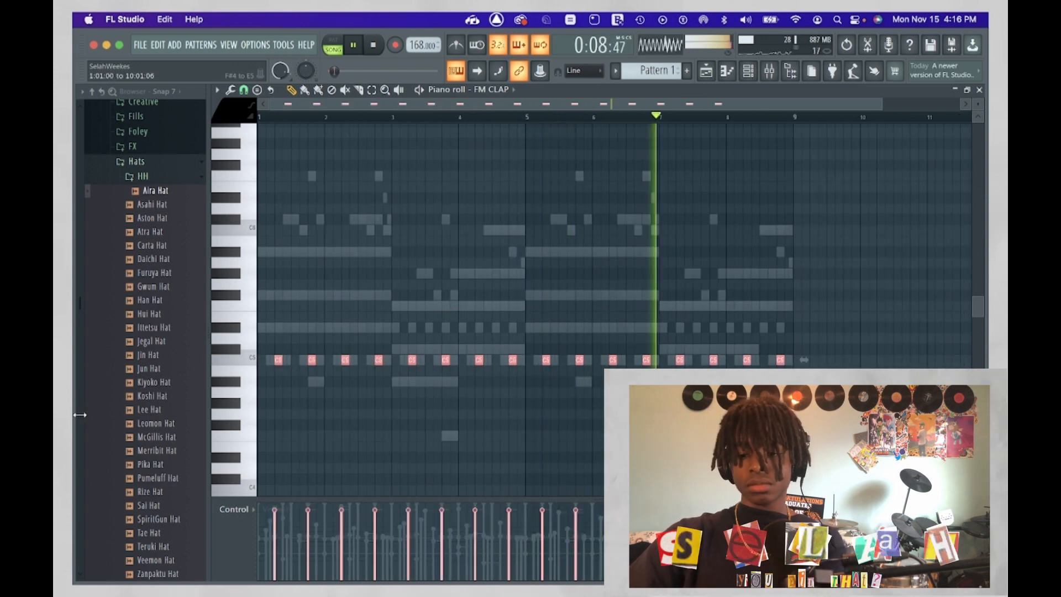
scroll(599, 331, down, 2)
click(144, 176)
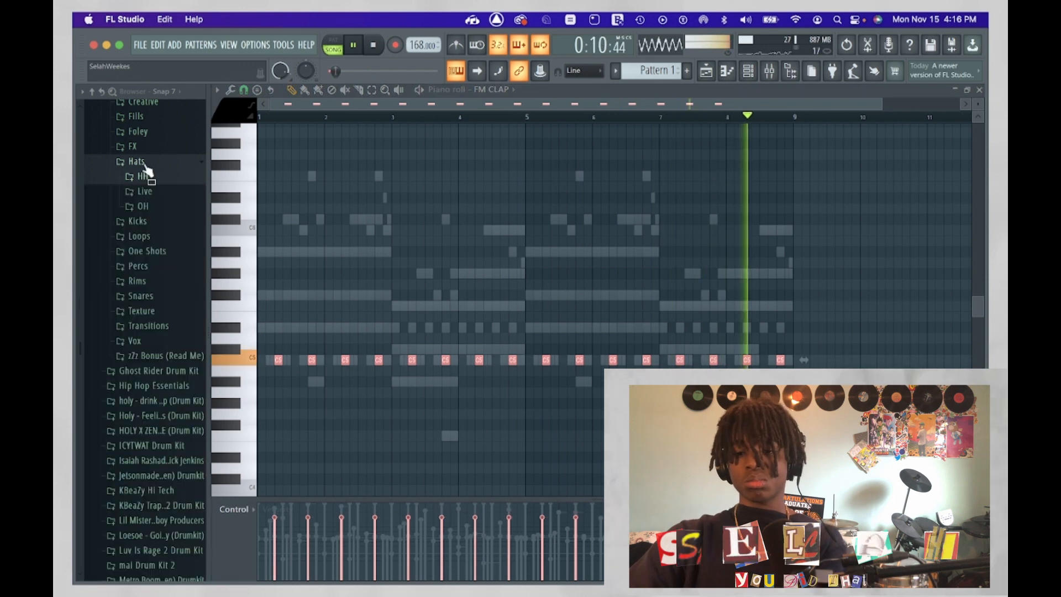
click(143, 164)
- Draw MAPLE FREAKY SYNTH notes: A#5 across bars 5 and 6, G#5 over the second half of bar 4, and one late in bar 8
click(532, 251)
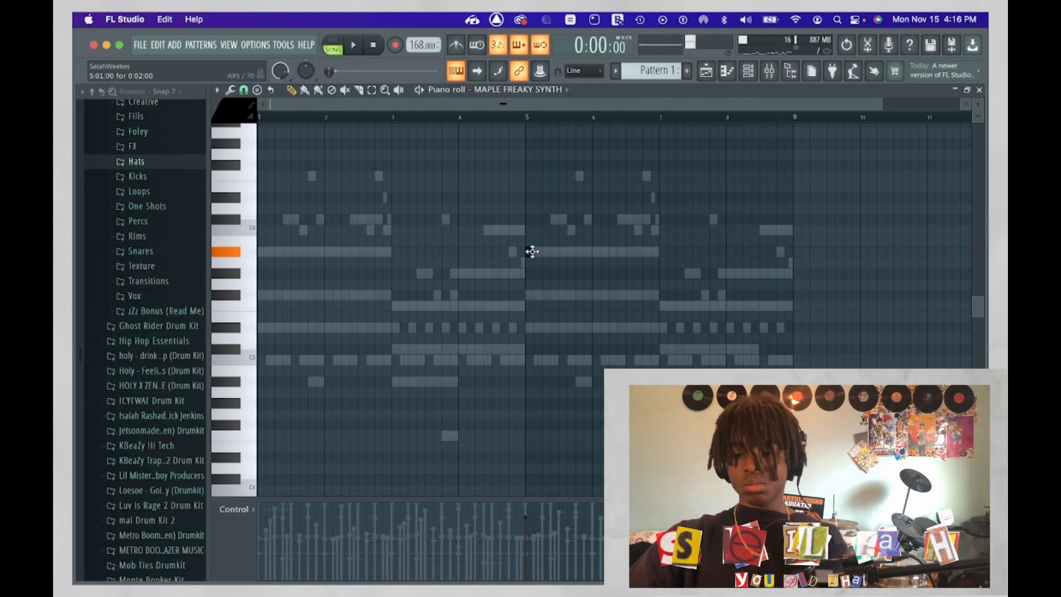
key(space)
drag(533, 252, 661, 275)
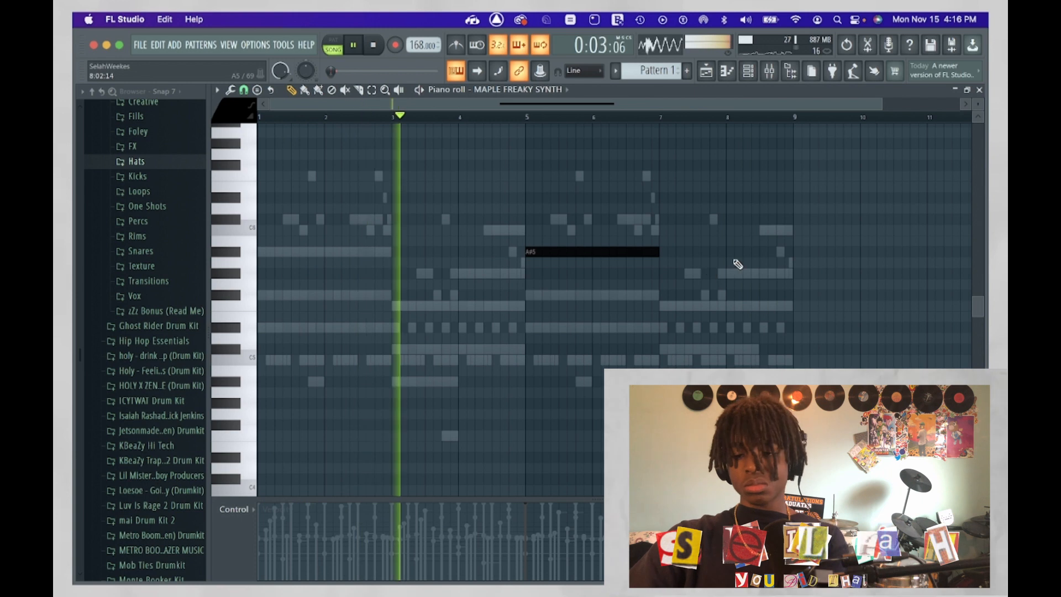
click(510, 279)
drag(618, 283, 526, 286)
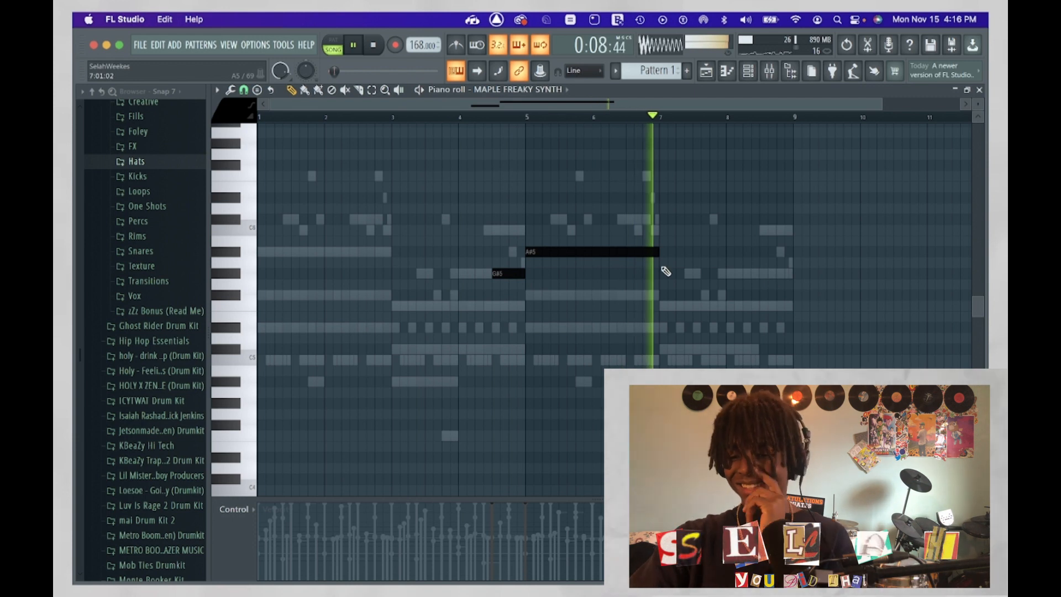
click(766, 231)
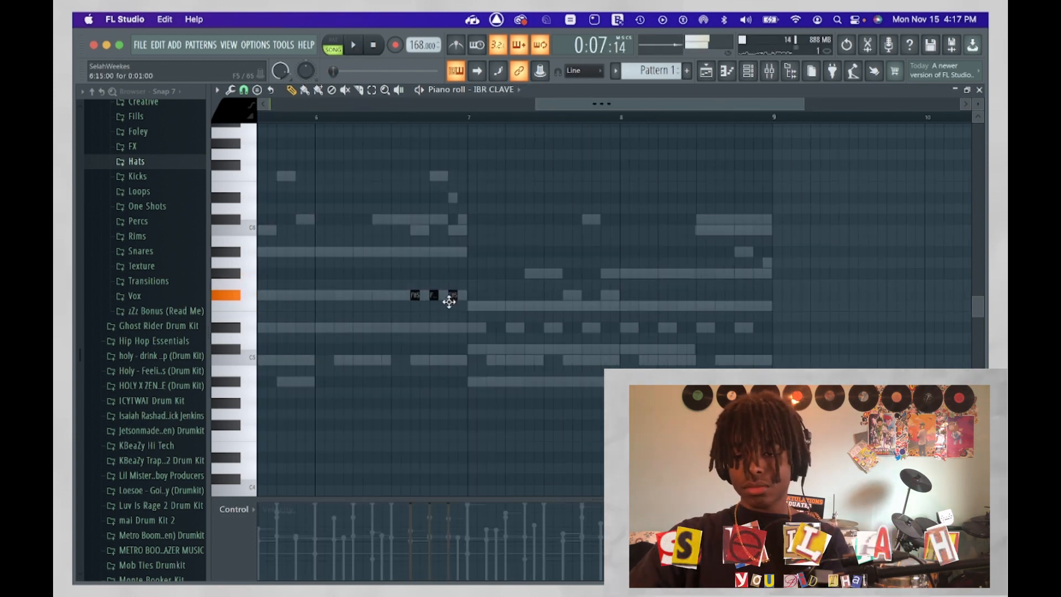
- Add F#5 IBR CLAVE hits near the end of bar 3 and play the pattern
scroll(446, 298, down, 5)
scroll(415, 279, up, 3)
click(432, 297)
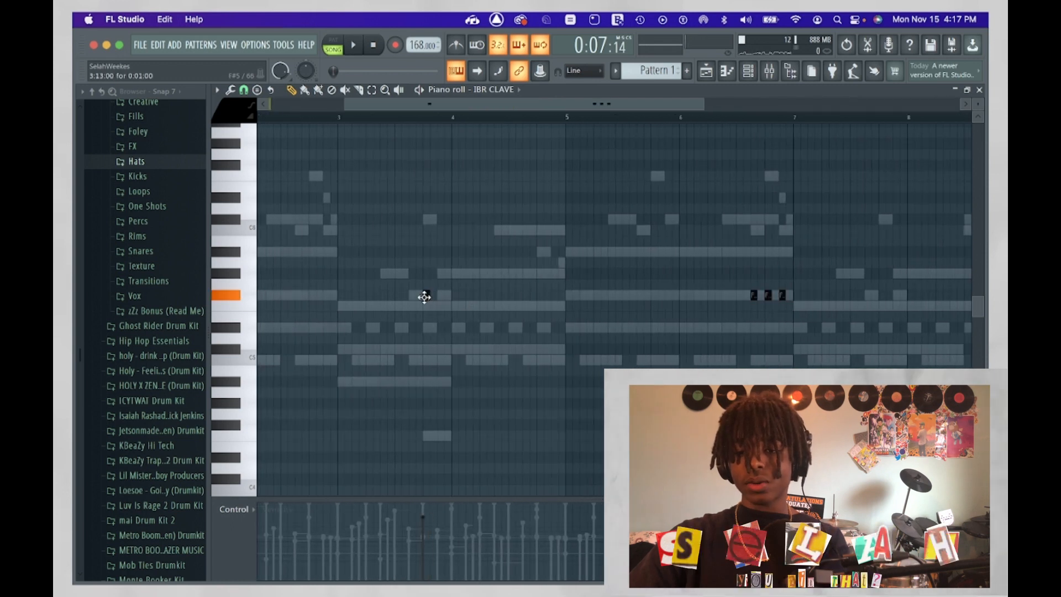
scroll(441, 297, down, 3)
key(space)
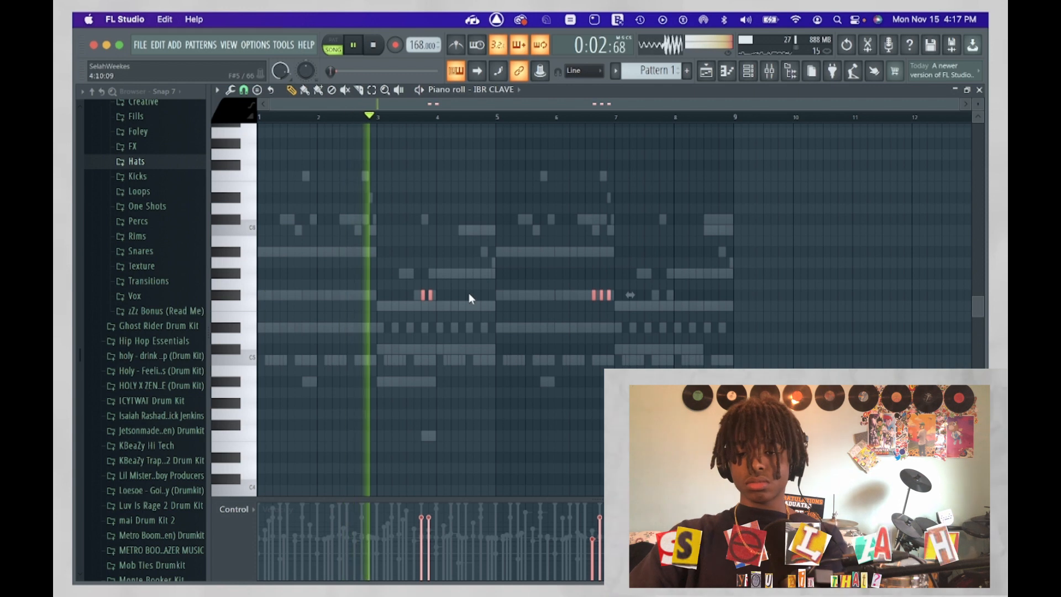
- Move the two IBR CLAVE hits from the end of bar 3 to the end of bar 4
scroll(436, 279, up, 4)
drag(416, 285, 326, 298)
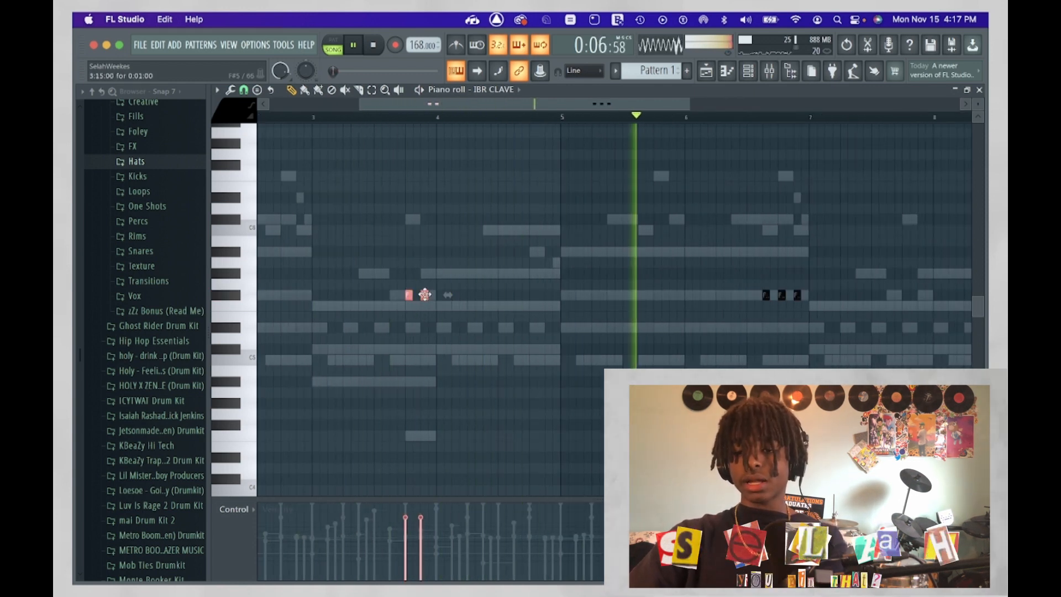
drag(426, 296, 559, 295)
scroll(687, 308, right, 5)
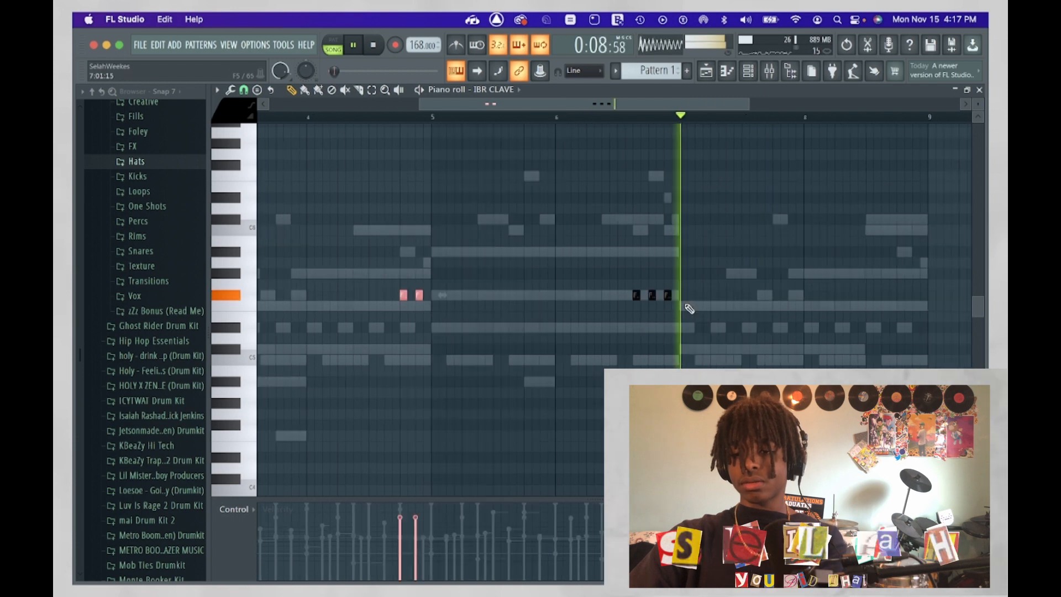
- Add four F#5 IBR CLAVE hits across the second half of bar 8
click(837, 299)
click(852, 298)
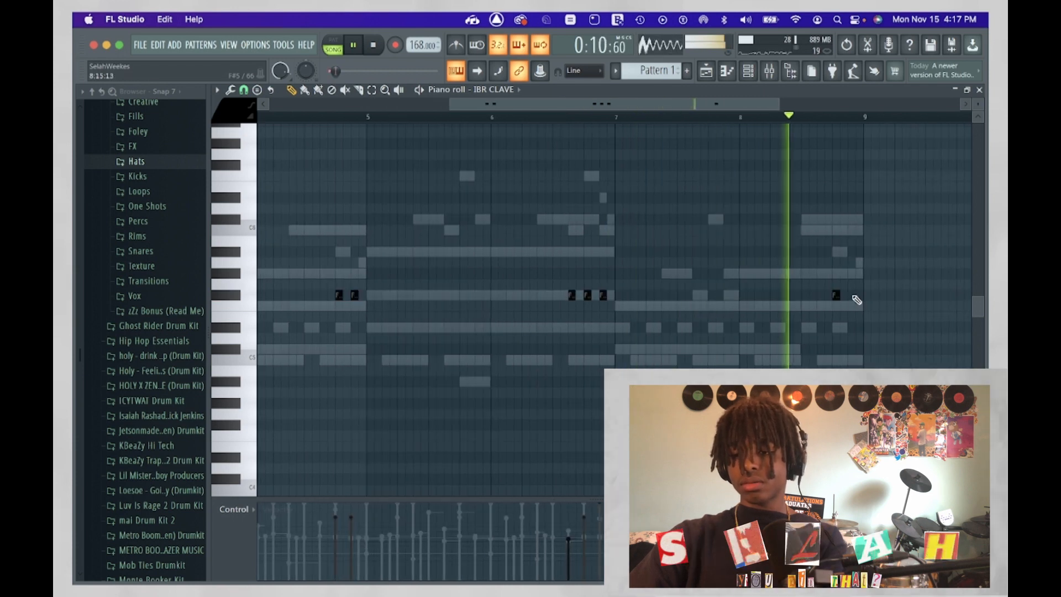
click(806, 296)
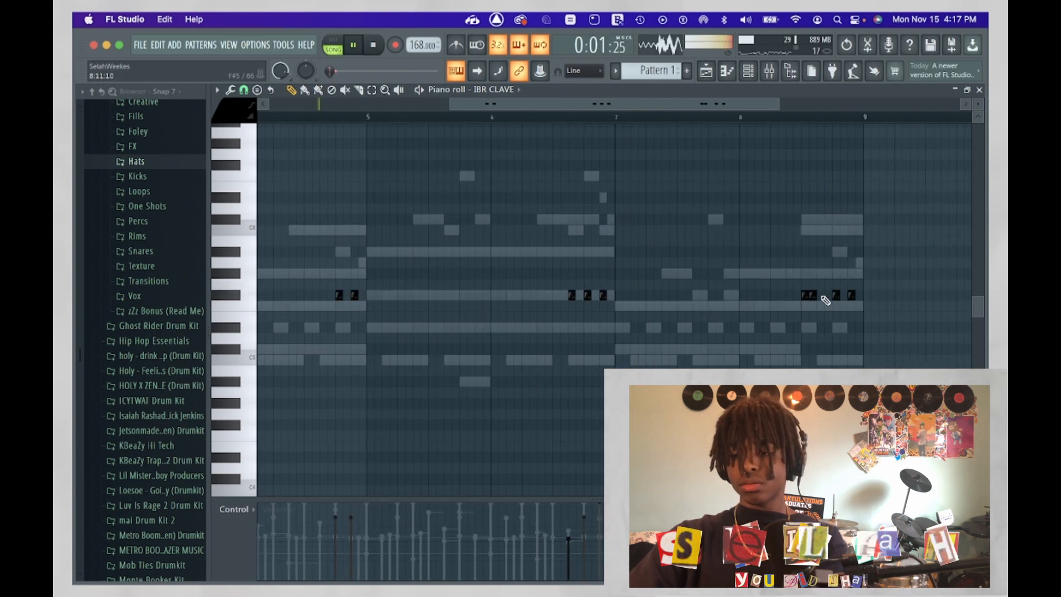
- Select the IBR CLAVE hit pairs in the second half of bar 8 and adjust the last hits
drag(822, 281, 763, 326)
scroll(833, 435, up, 5)
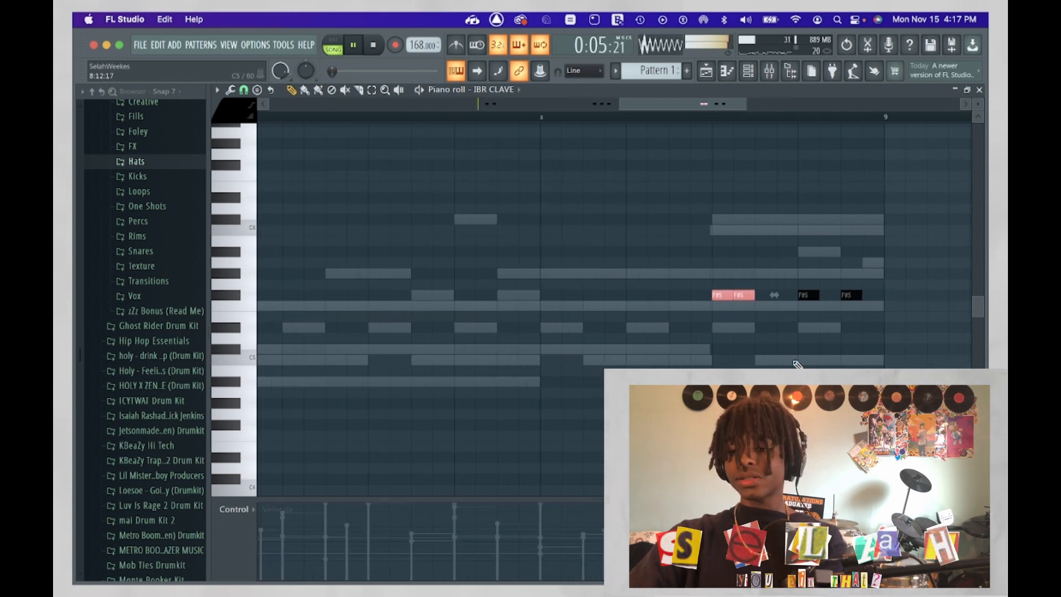
scroll(794, 363, down, 5)
drag(883, 332, 793, 265)
scroll(794, 265, up, 4)
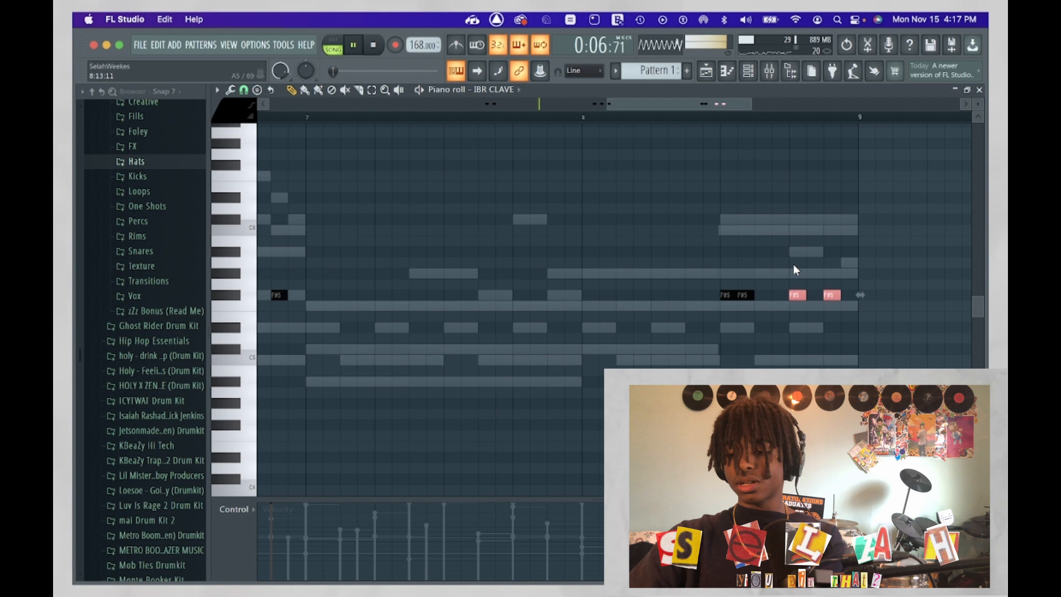
click(851, 297)
drag(849, 303, 818, 302)
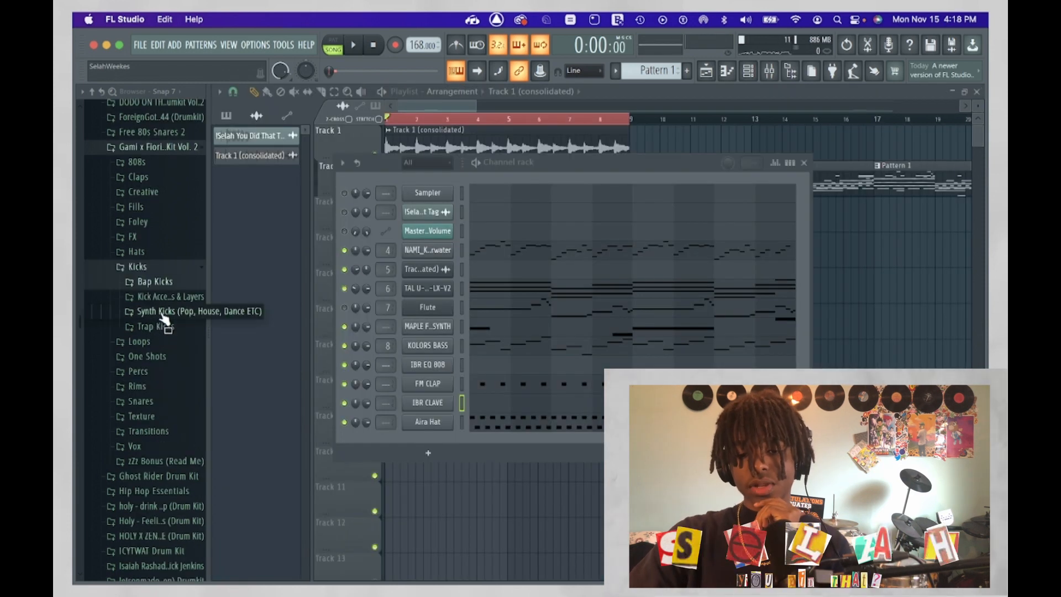
- Load Chicago Kick from the Synth Kicks folder of the Gami x Fiori drum kit as a new channel
click(161, 311)
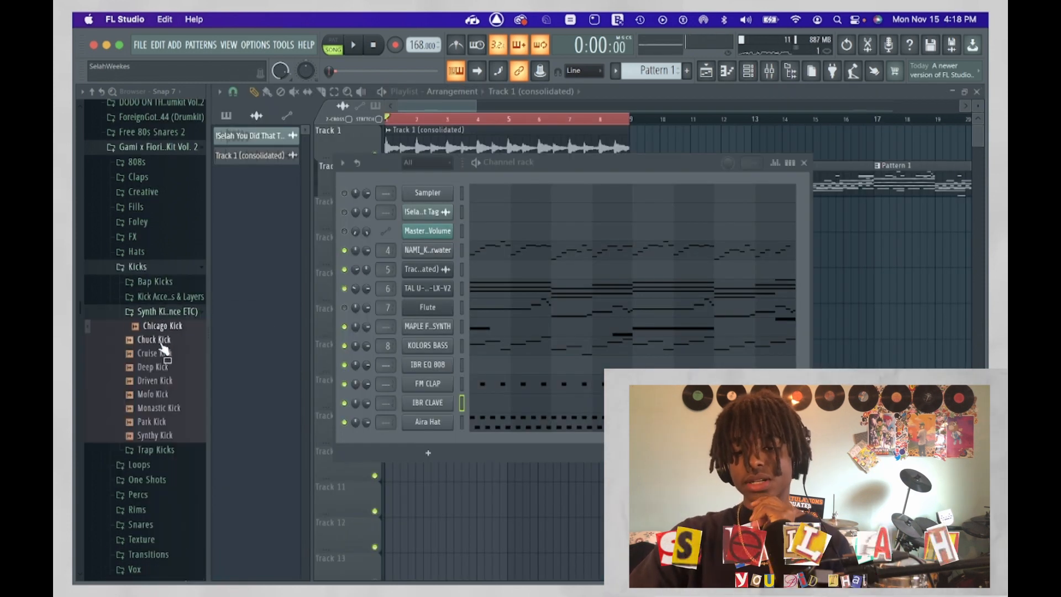
click(160, 341)
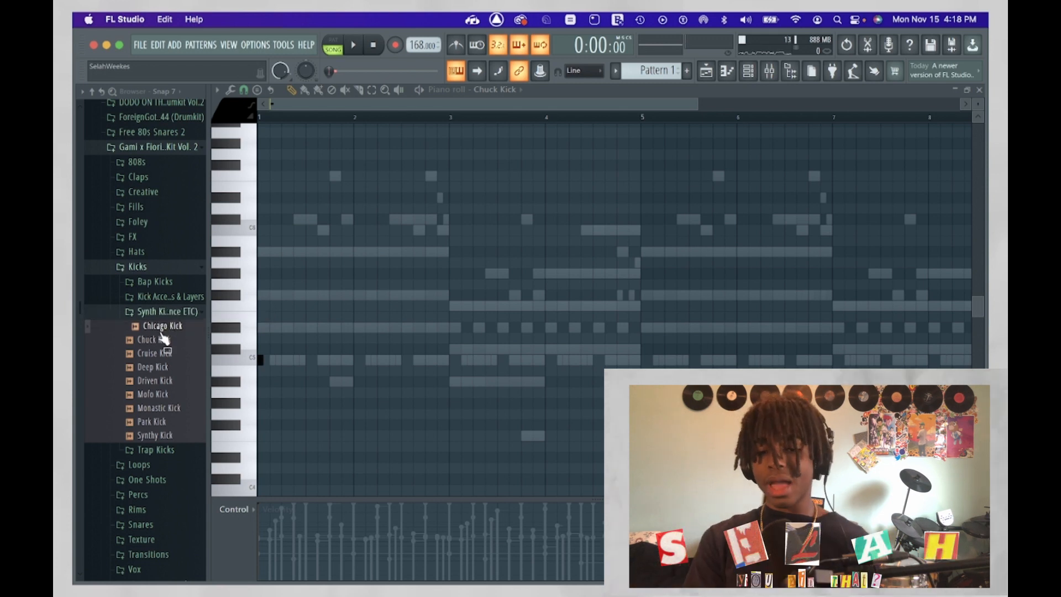
click(157, 340)
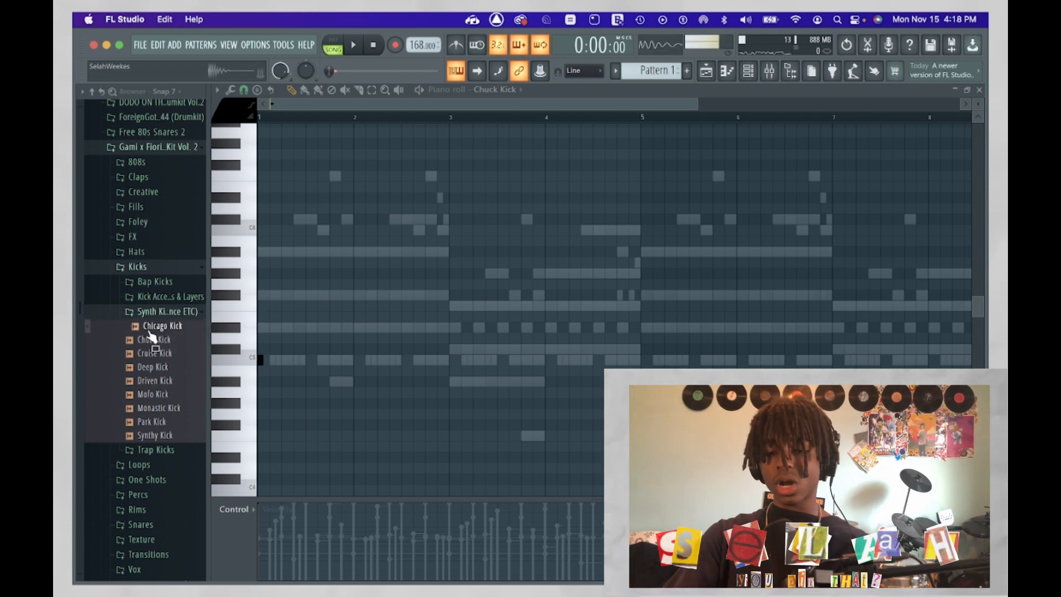
- Draw a syncopated C5 Chicago Kick rhythm over bars 1 and 2, play it, and duplicate it along the pattern
drag(152, 336, 290, 359)
key(space)
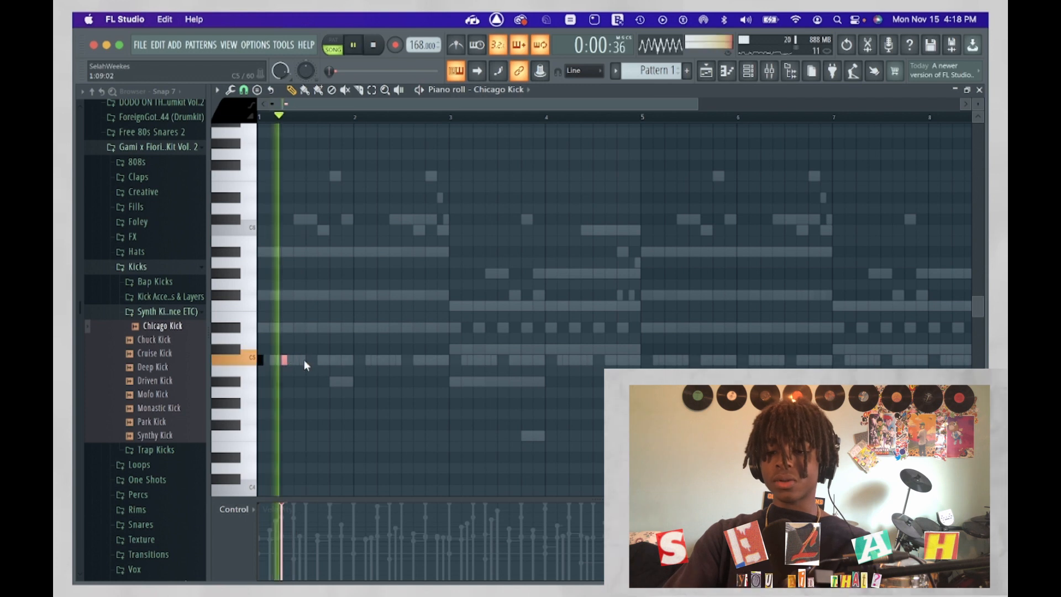
click(309, 360)
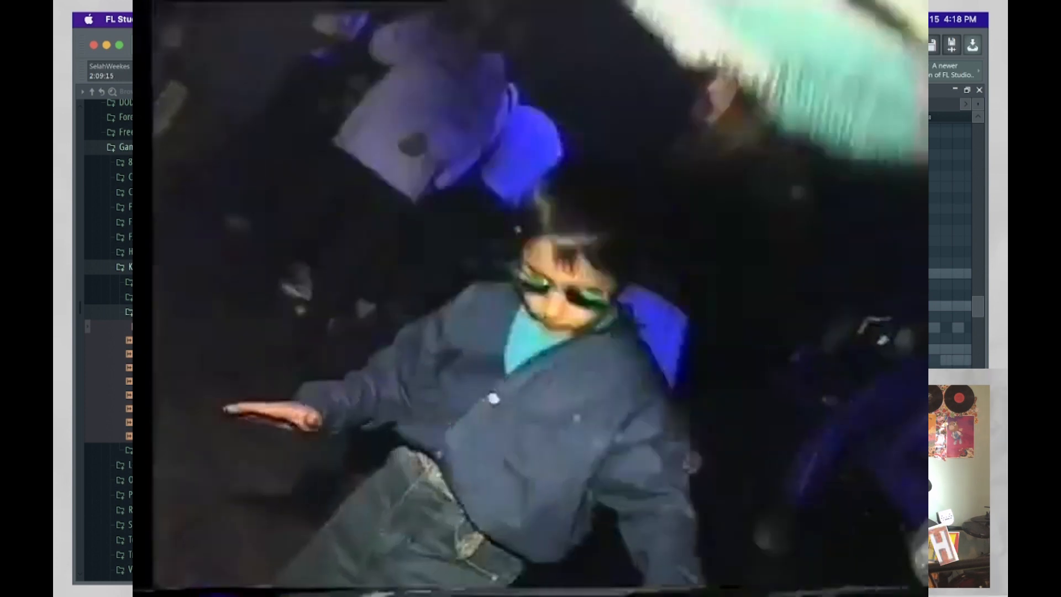
drag(441, 324, 278, 383)
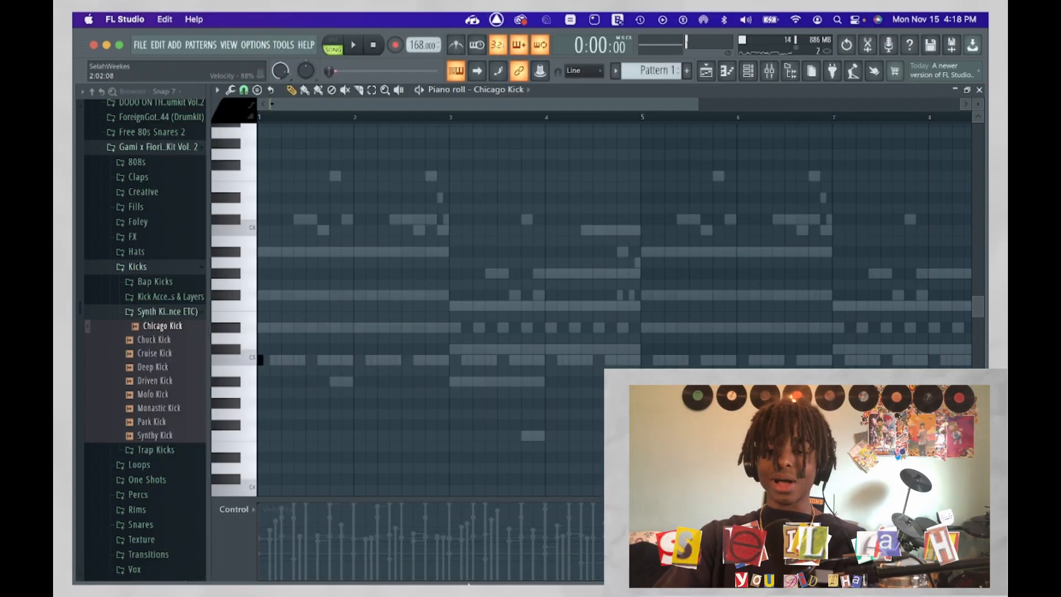
key(space)
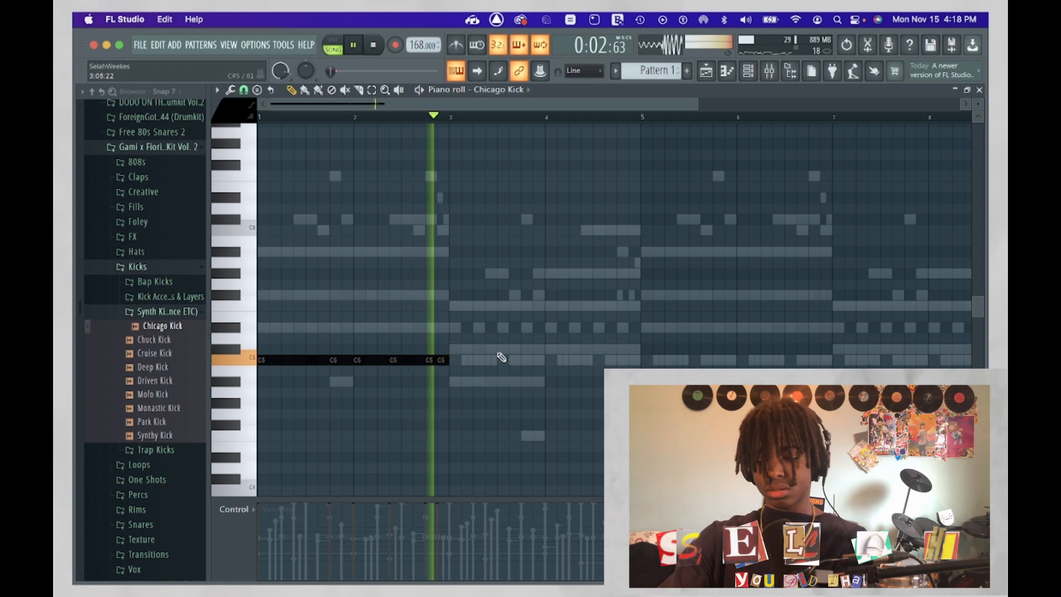
key(ctrl+b)
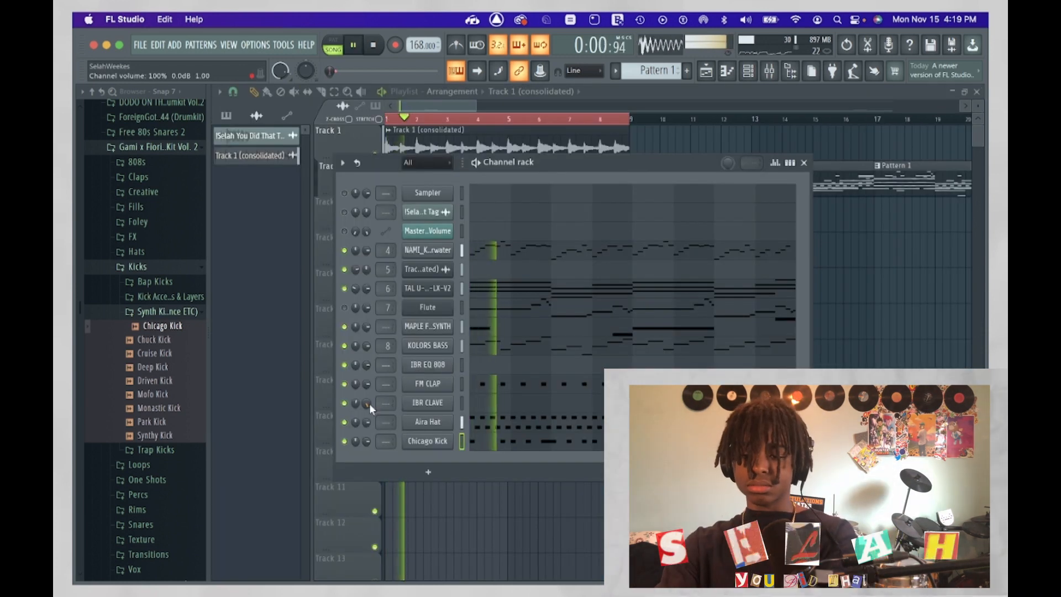
- Adjust the volume of the IBR CLAVE channel
right_click(356, 403)
click(365, 410)
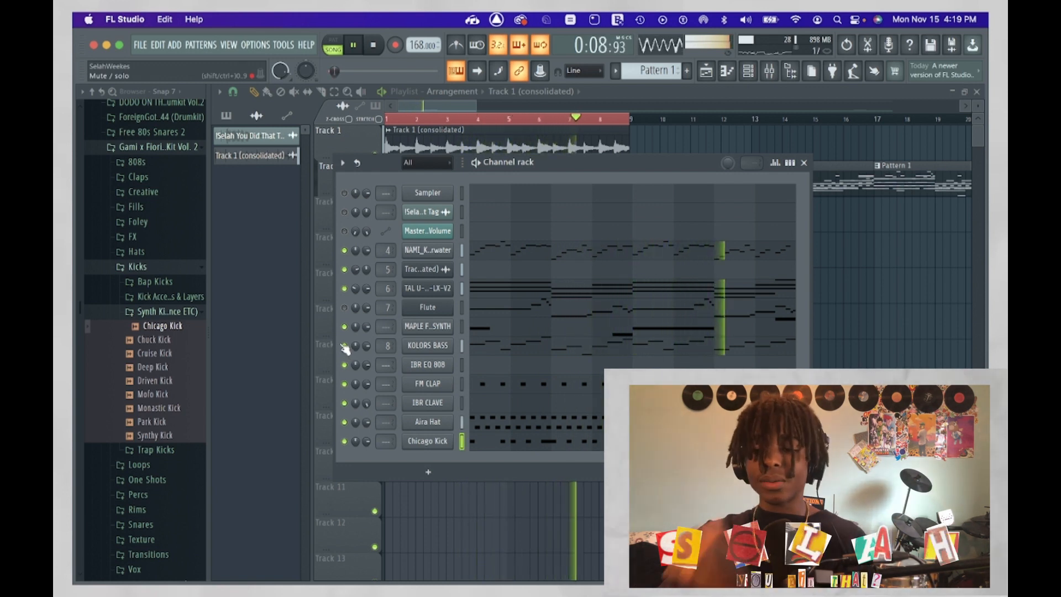
- Place eight half-bar A5... notes for IBR EQ 808
click(503, 368)
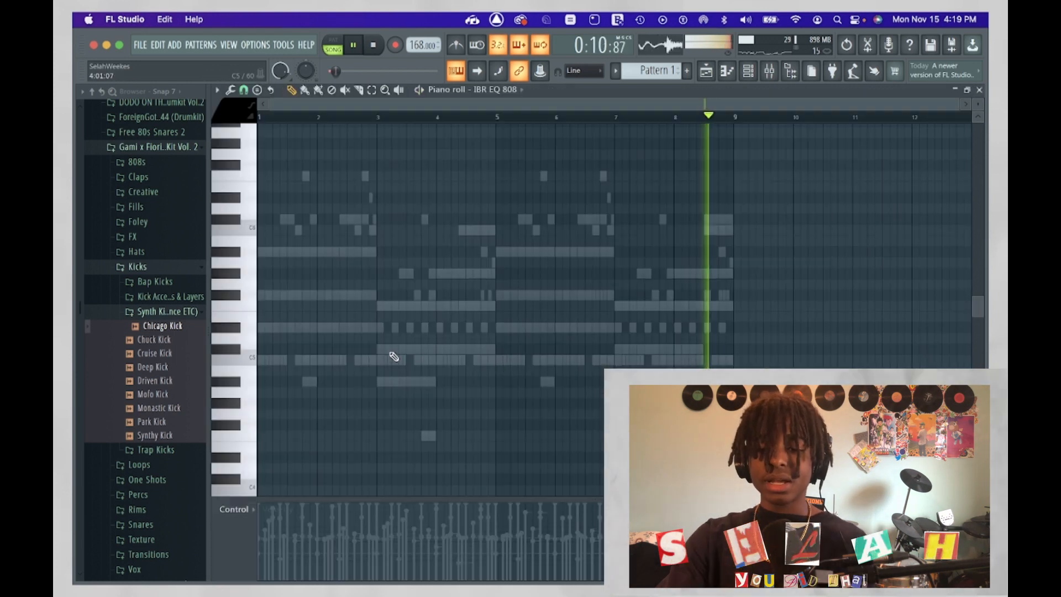
key(space)
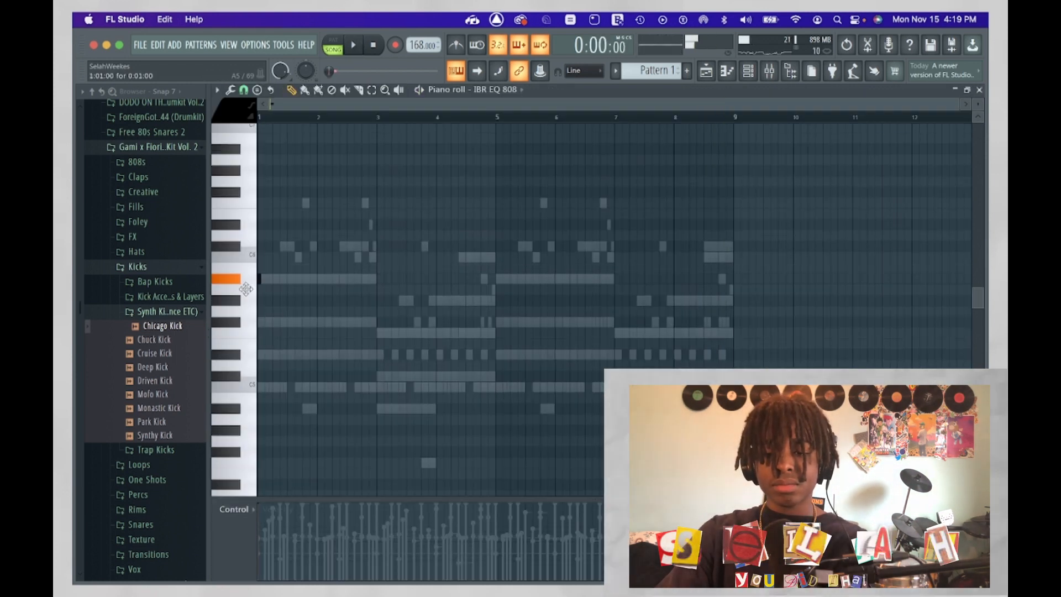
drag(246, 289, 250, 292)
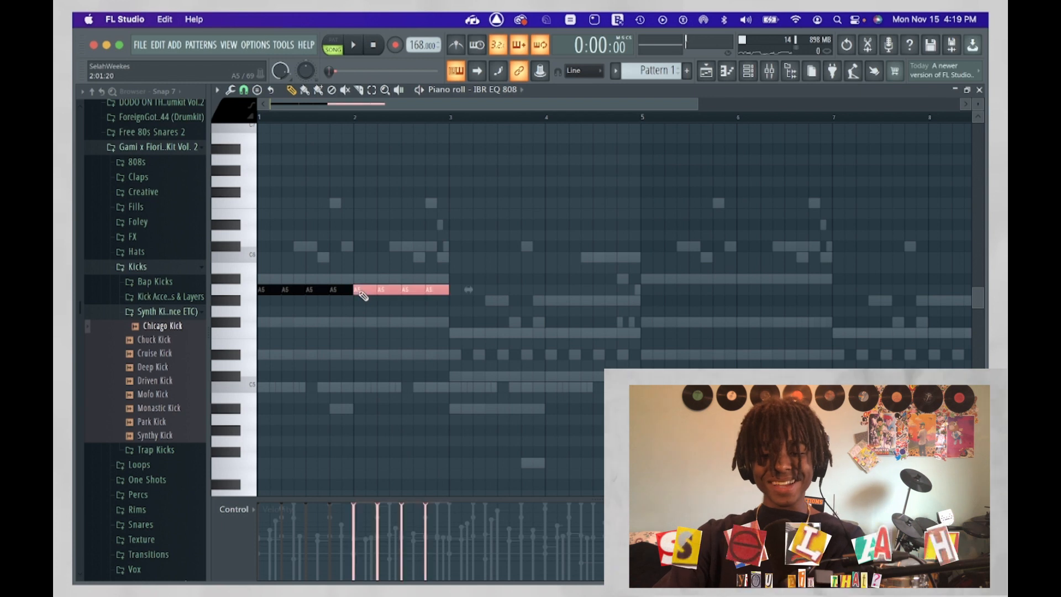
key(space)
drag(553, 278, 78, 293)
- Duplicate the IBR EQ 808 notes to bars 3 and 4 at G5, dropping the first half of bar 4 to E5
key(super+b)
key(shift+Down)
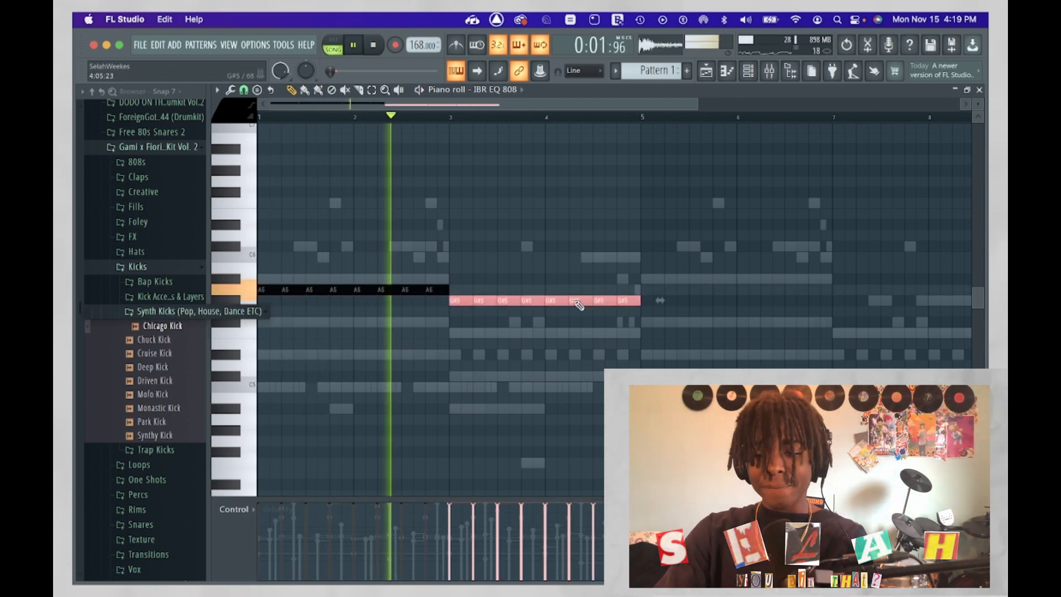
key(shift+Down)
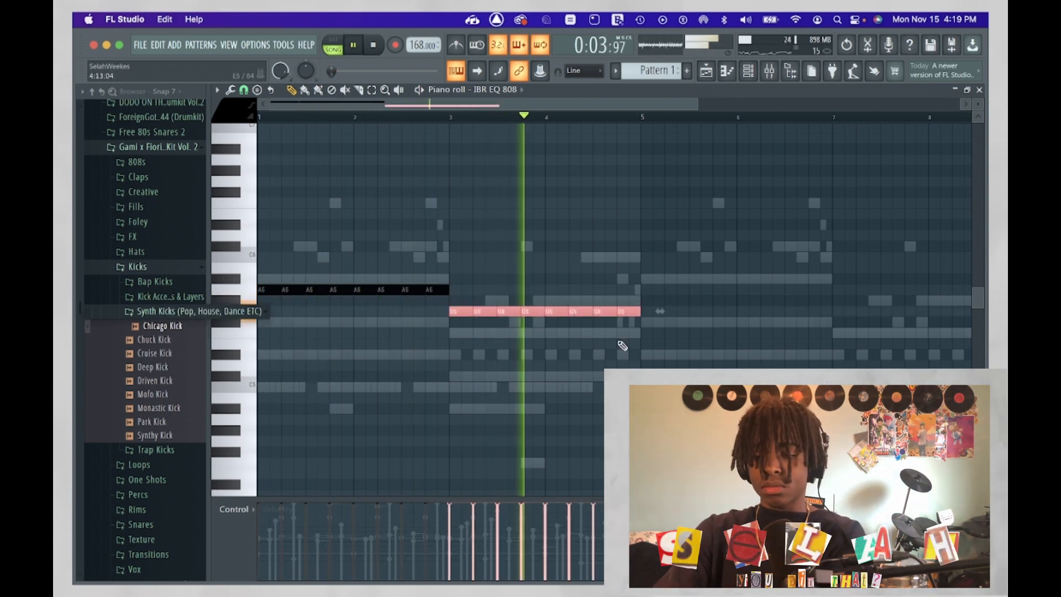
key(space)
drag(691, 311, 629, 312)
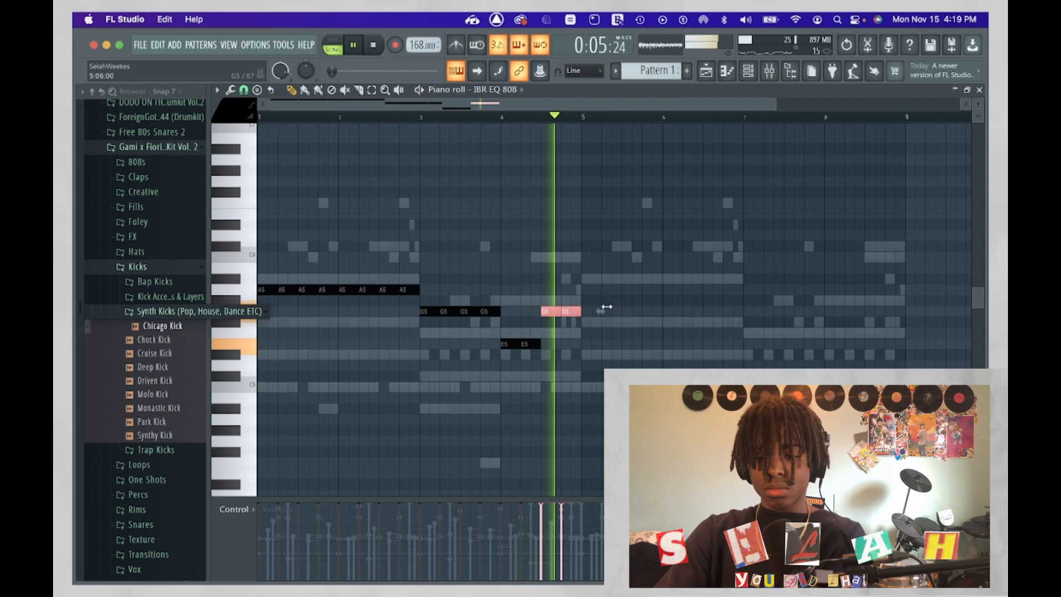
key(space)
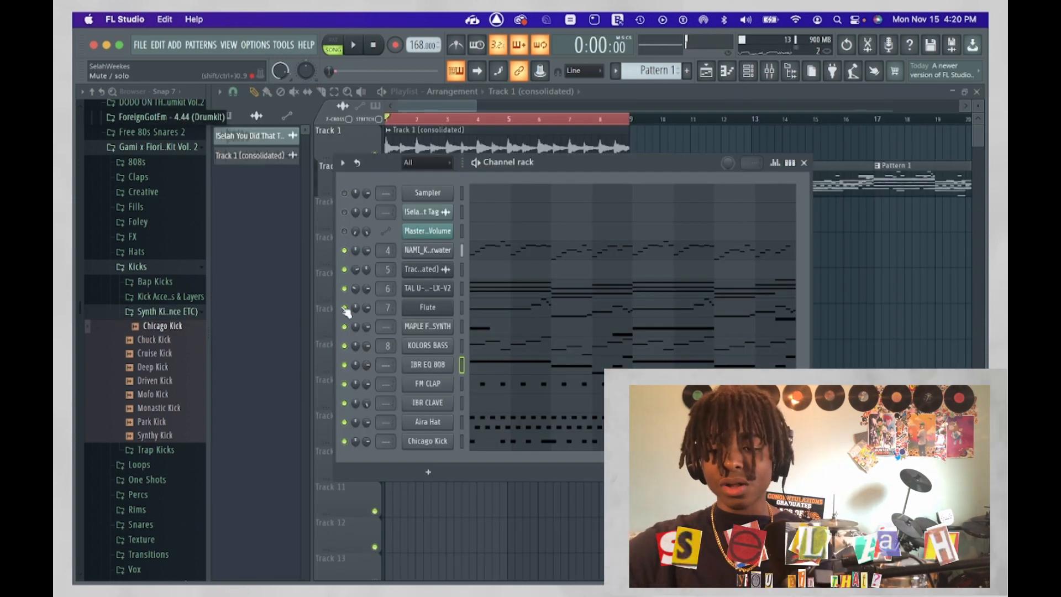
- Select all channels in the channel rack
double_click(460, 327)
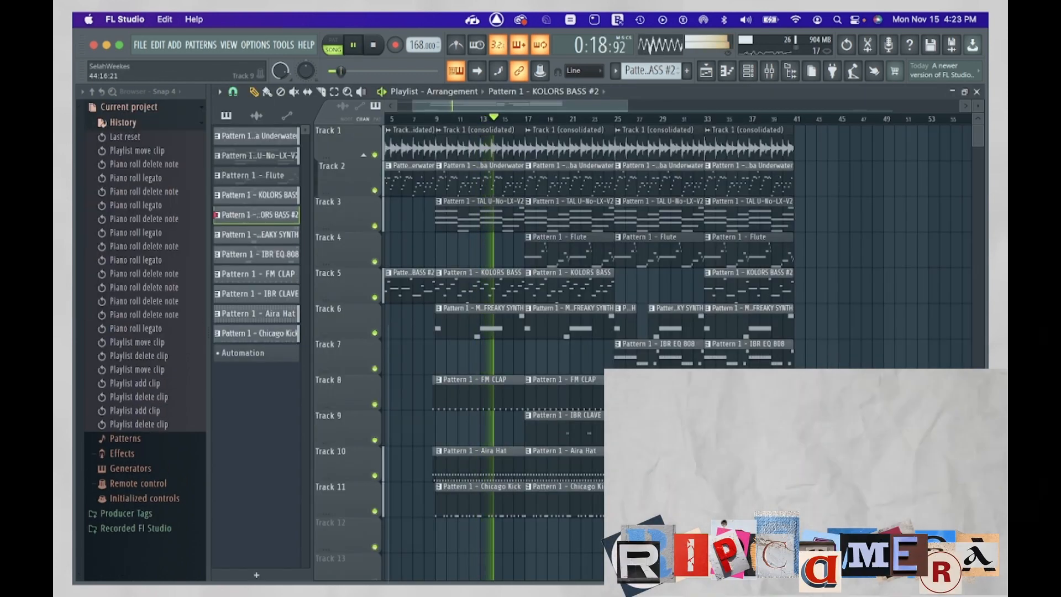
click(838, 426)
right_click(838, 426)
click(548, 476)
- Create a new pattern, Pattern 13, place it on Track 12 at bar 17, and extend the clip to bar 25
scroll(547, 469, down, 3)
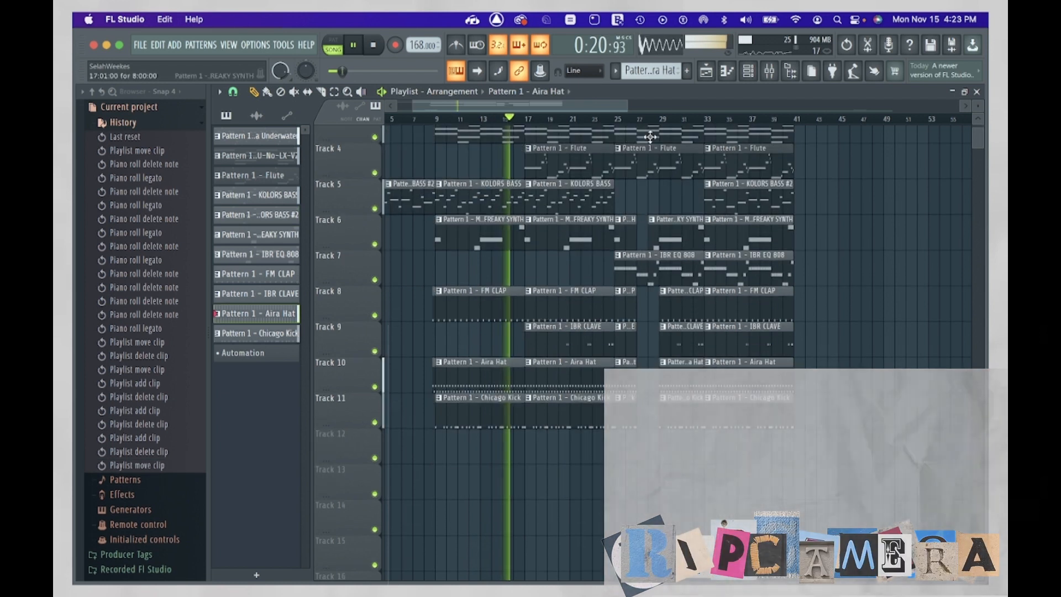
click(687, 71)
click(701, 91)
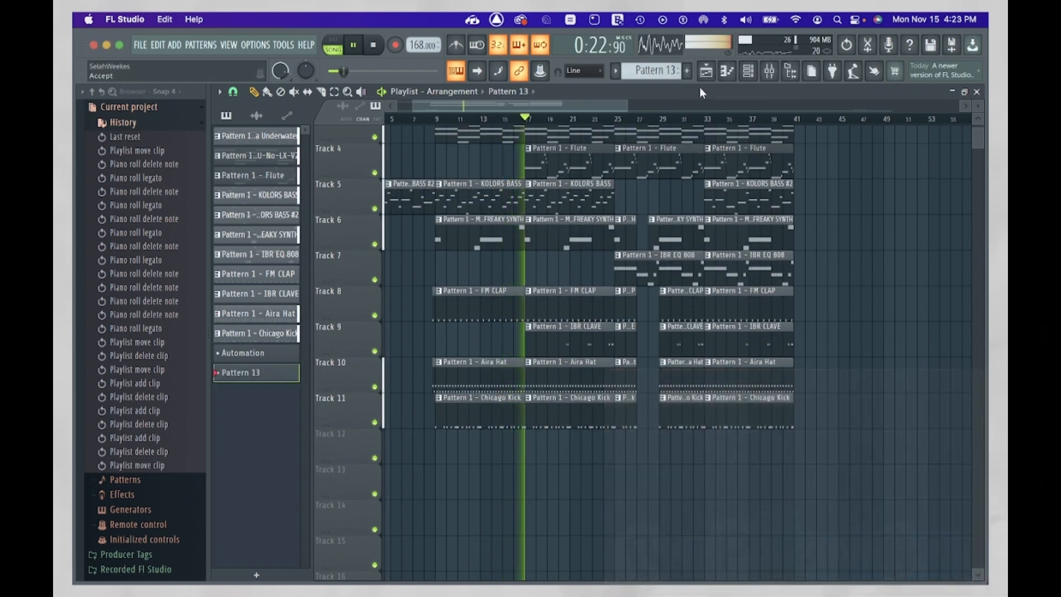
click(534, 448)
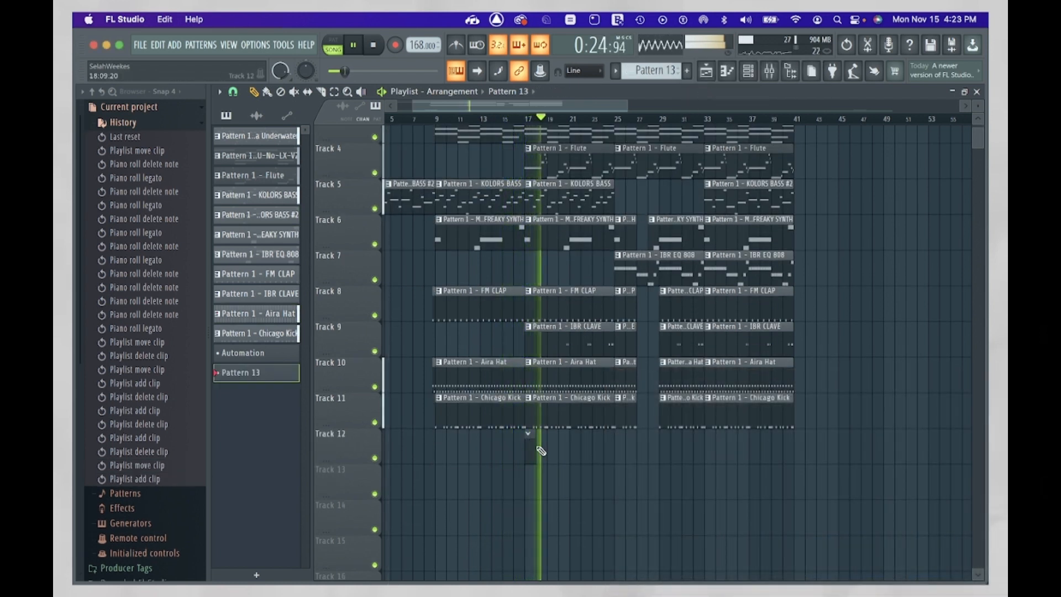
drag(534, 446, 641, 451)
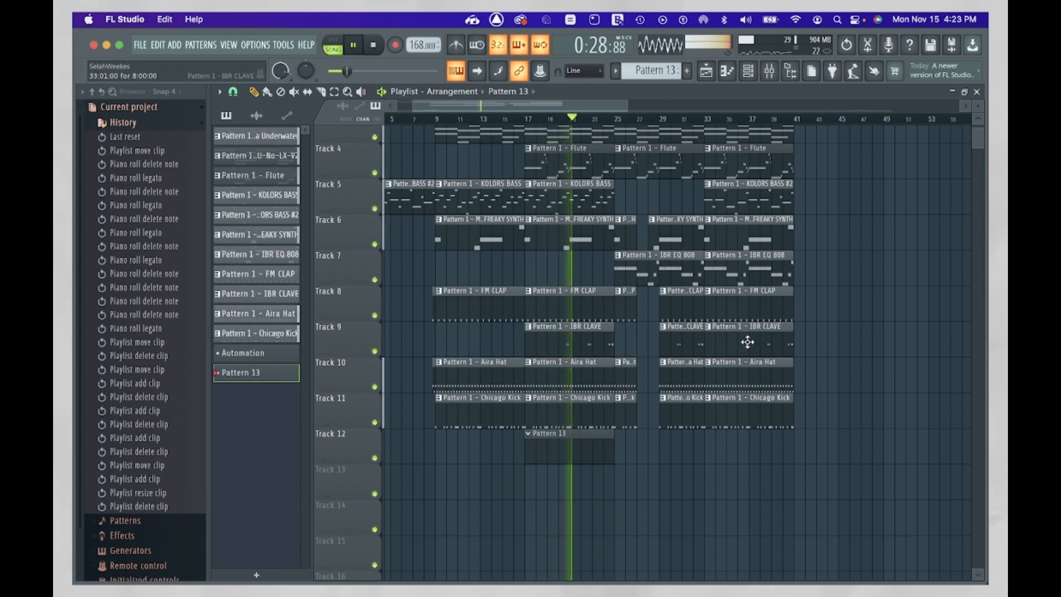
- Restore the IBR CLAVE clip at bar 25 on Track 9 and delete the IBR CLAVE clip at bar 33
key(super+z)
right_click(762, 333)
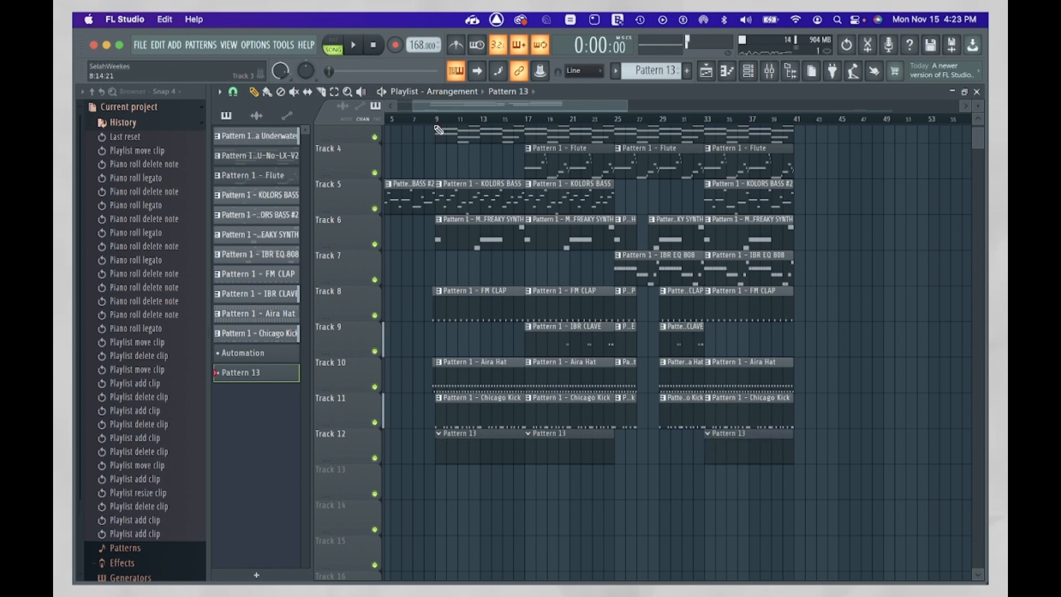
- In Pattern 13, delete the Dusk OH hit midway through bar 1 and add C5 hits at the starts of bars 3 and 4
click(751, 71)
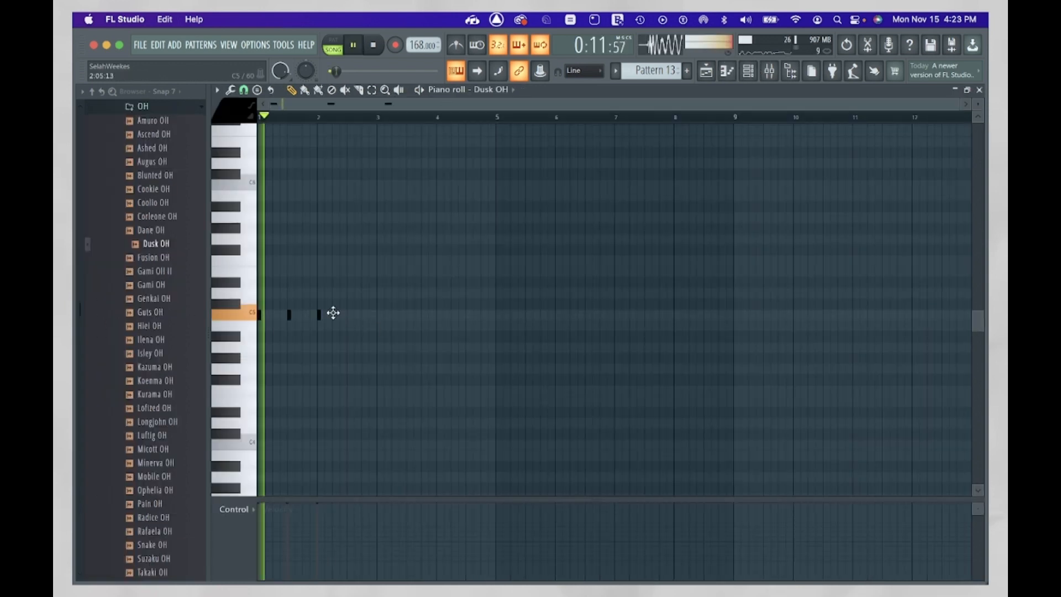
right_click(289, 315)
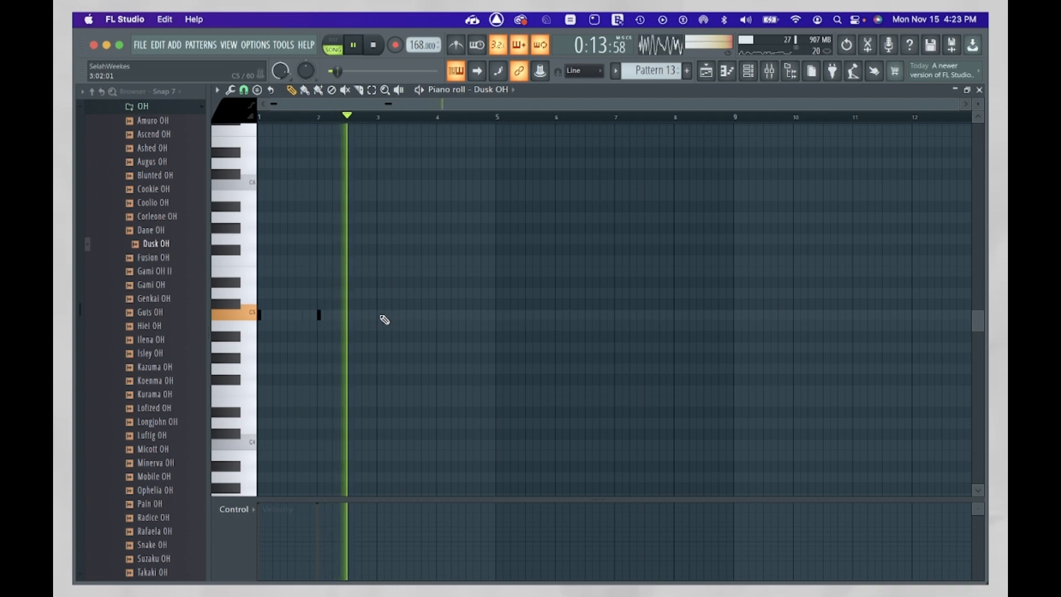
click(381, 315)
click(441, 315)
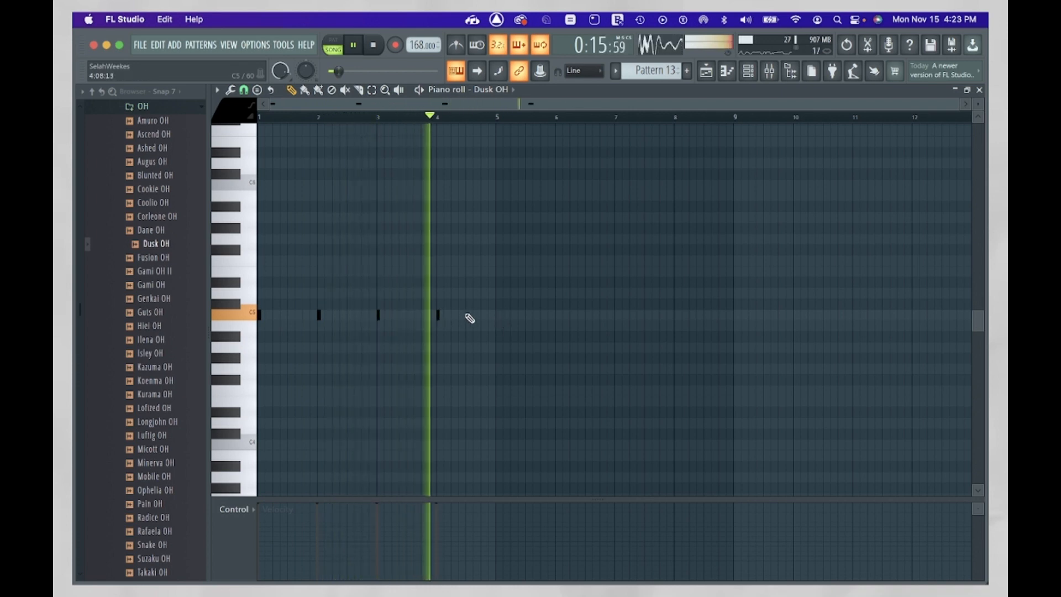
click(469, 316)
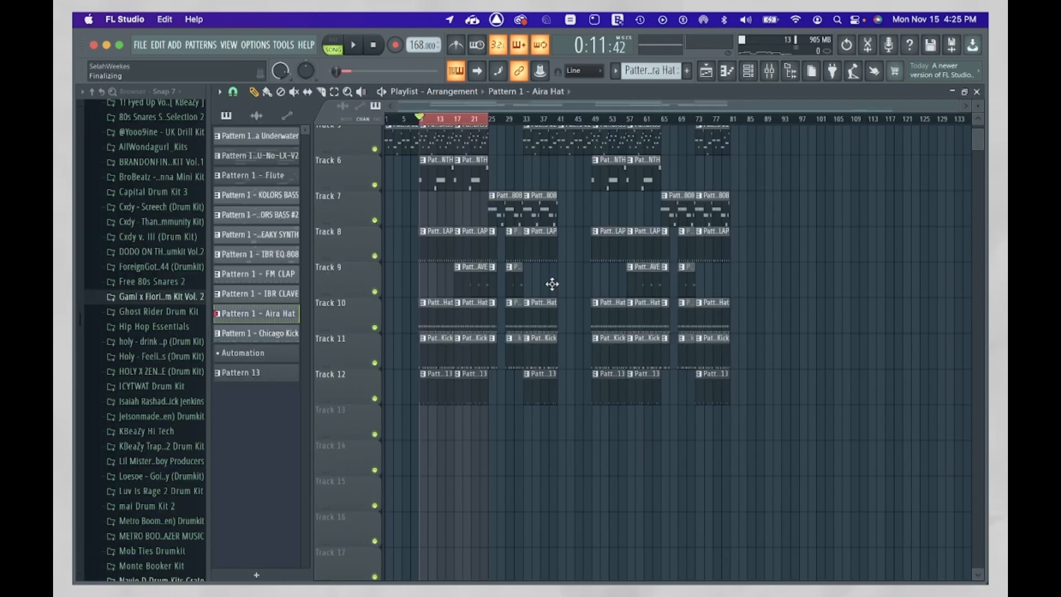